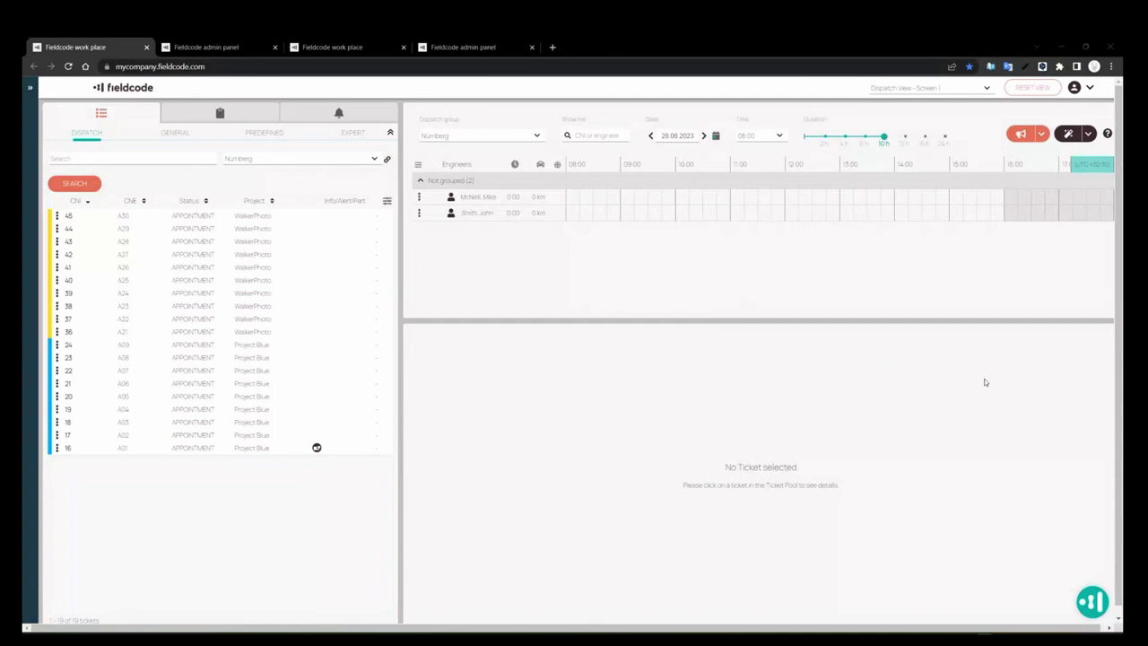
View the release notes for the 22 June 2023 updates in the support panel and close the panel
left_click(1084, 610)
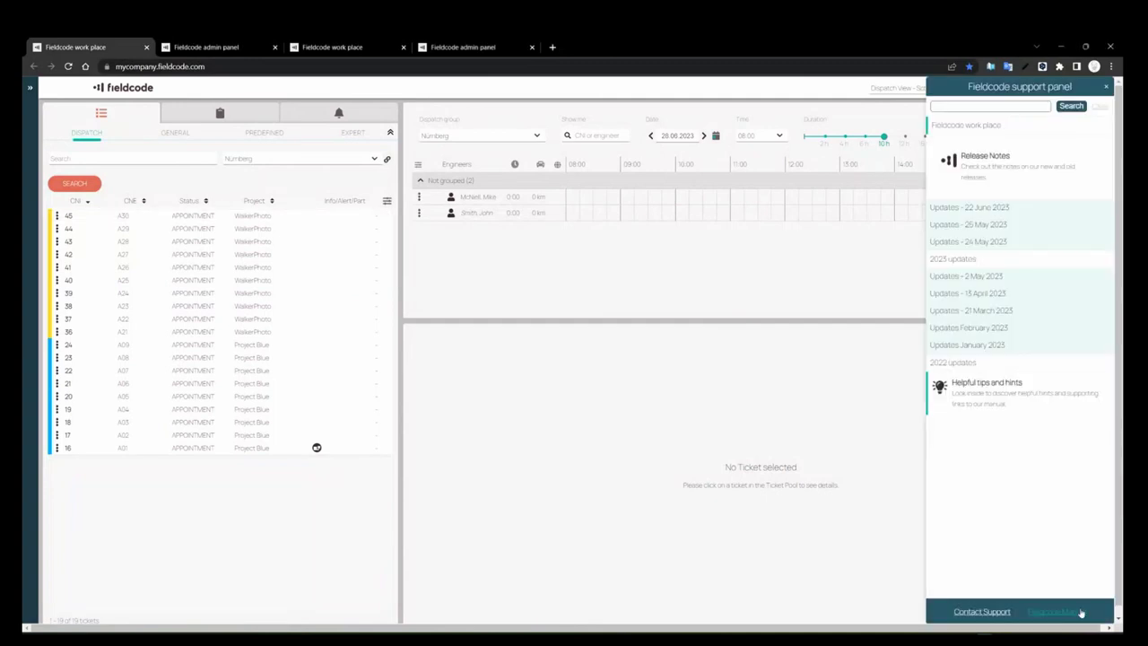
left_click(999, 211)
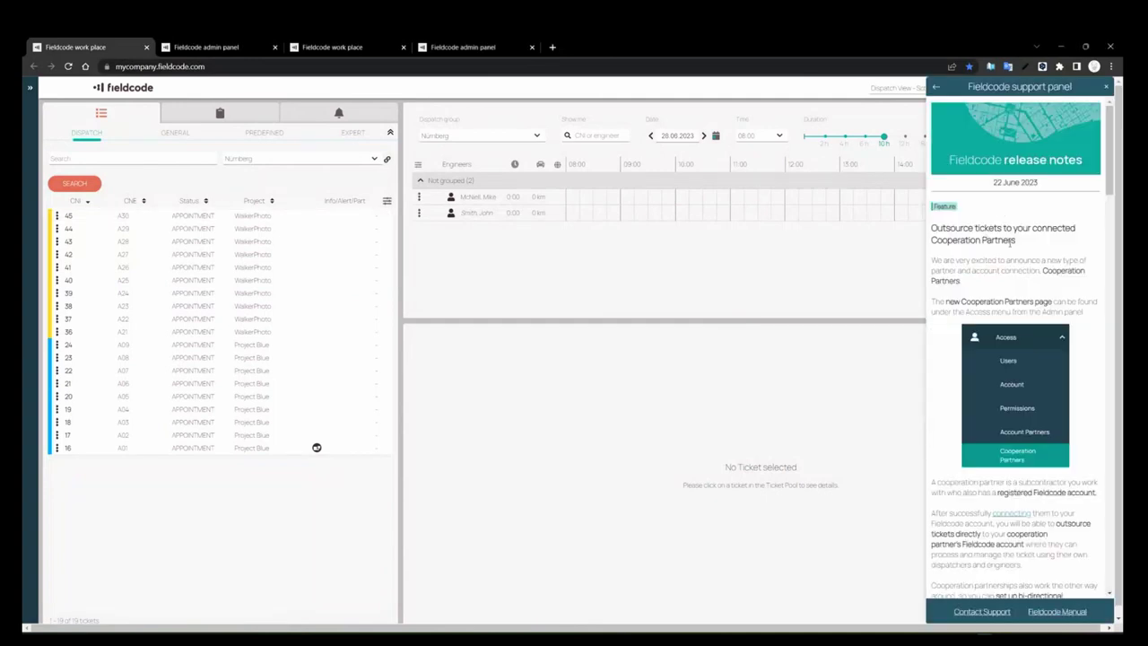
left_click(1105, 87)
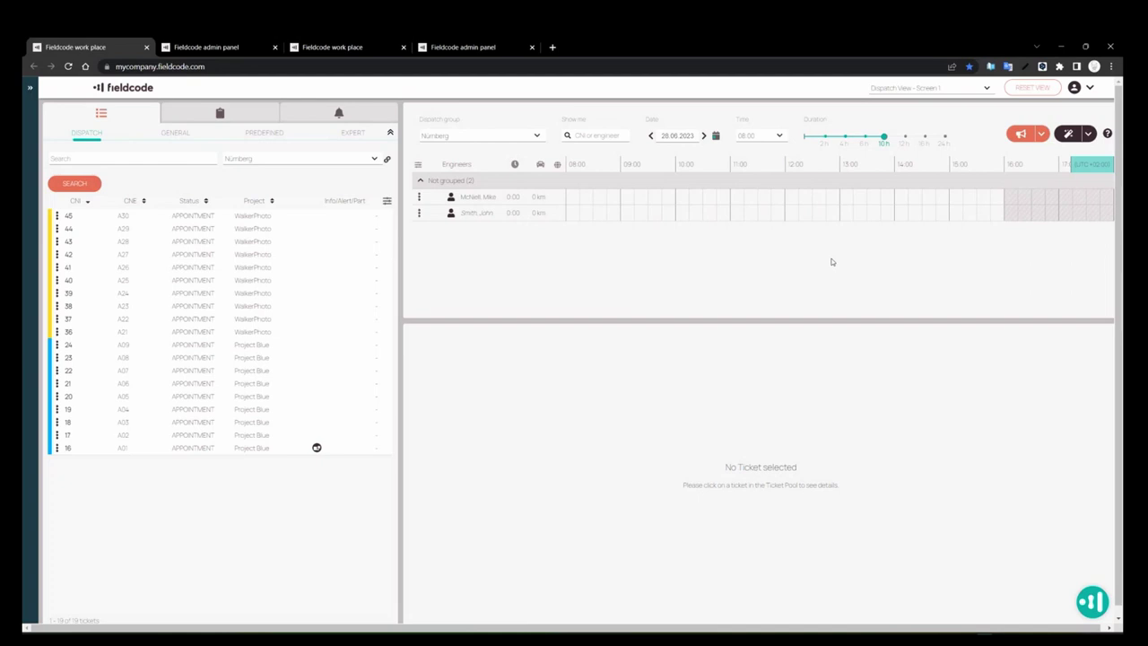
Open the Cooperation Partners page in the admin panel of the mycompany account
left_click(204, 54)
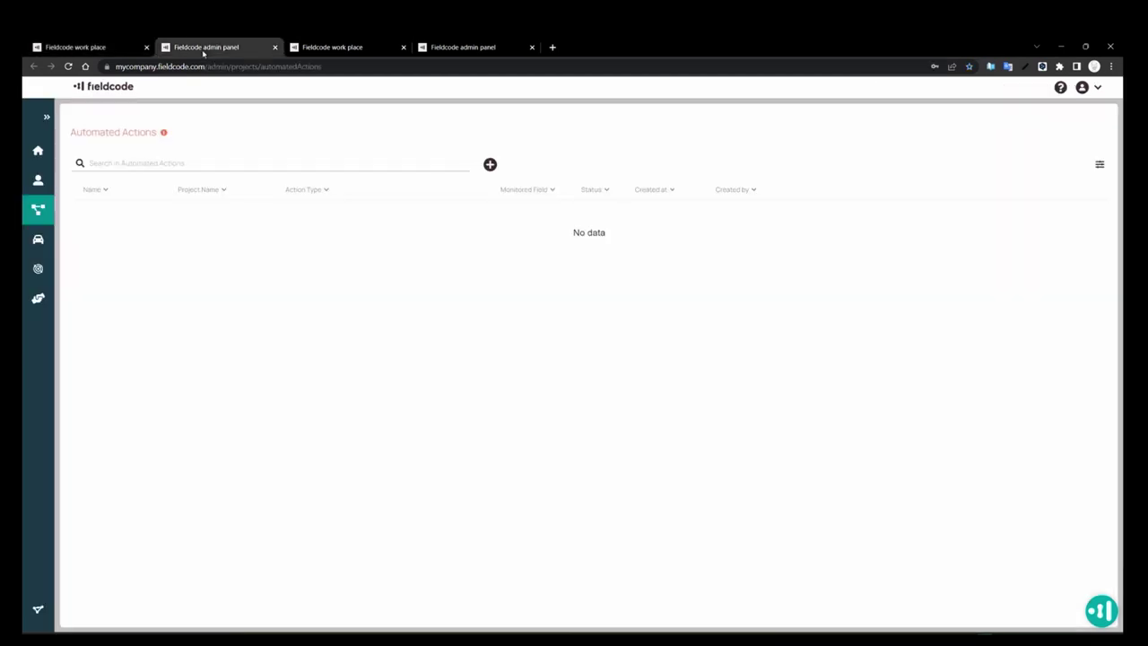
left_click(38, 150)
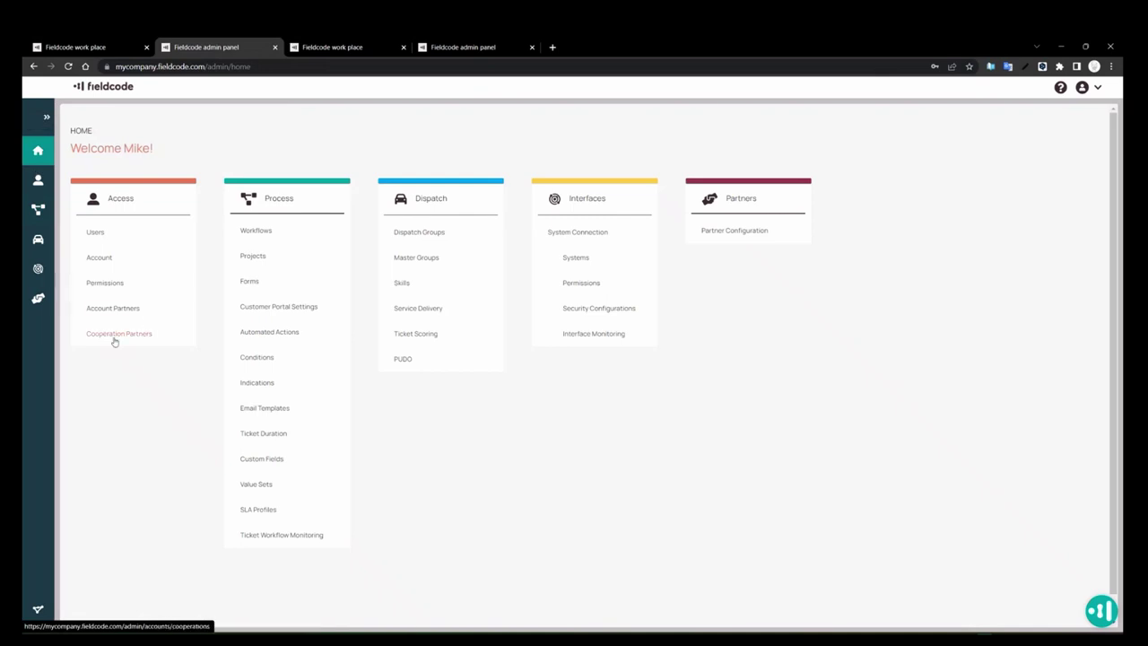
left_click(114, 340)
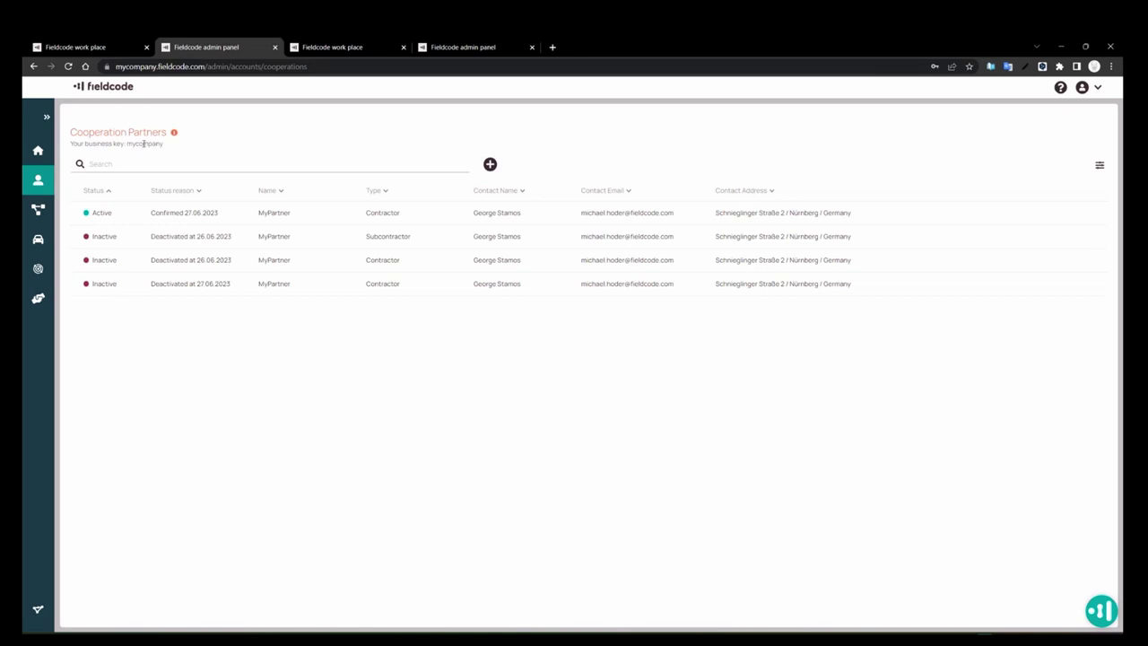
Open the Cooperation Partners page in the partnercompany account's admin panel and copy its business key
left_click(458, 46)
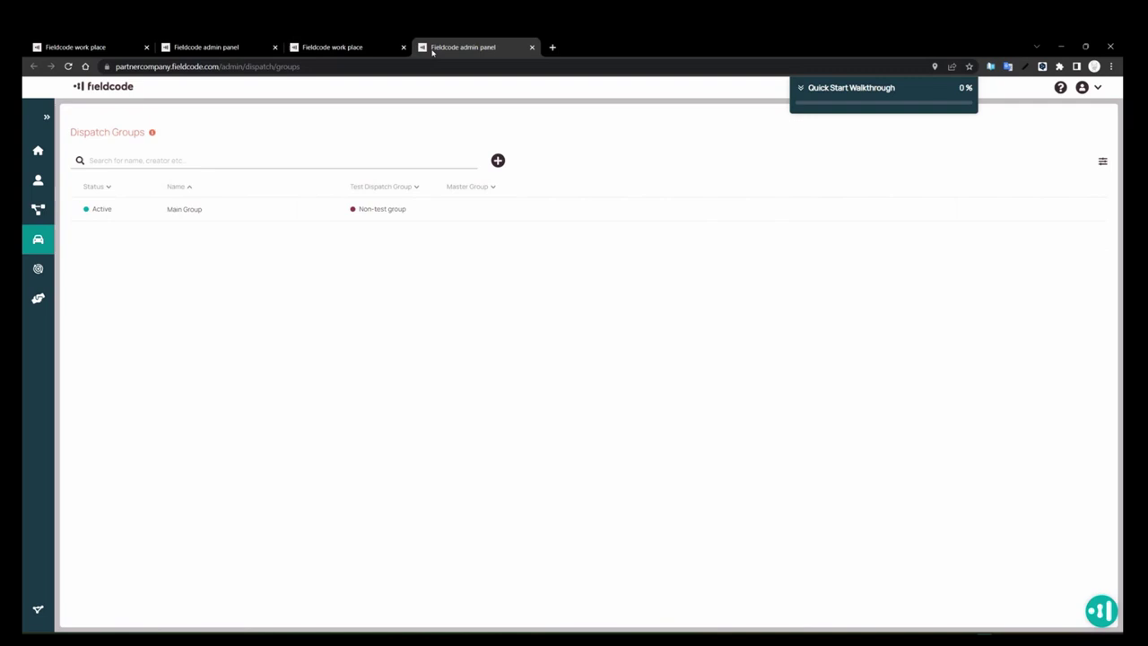
left_click(38, 152)
left_click(146, 333)
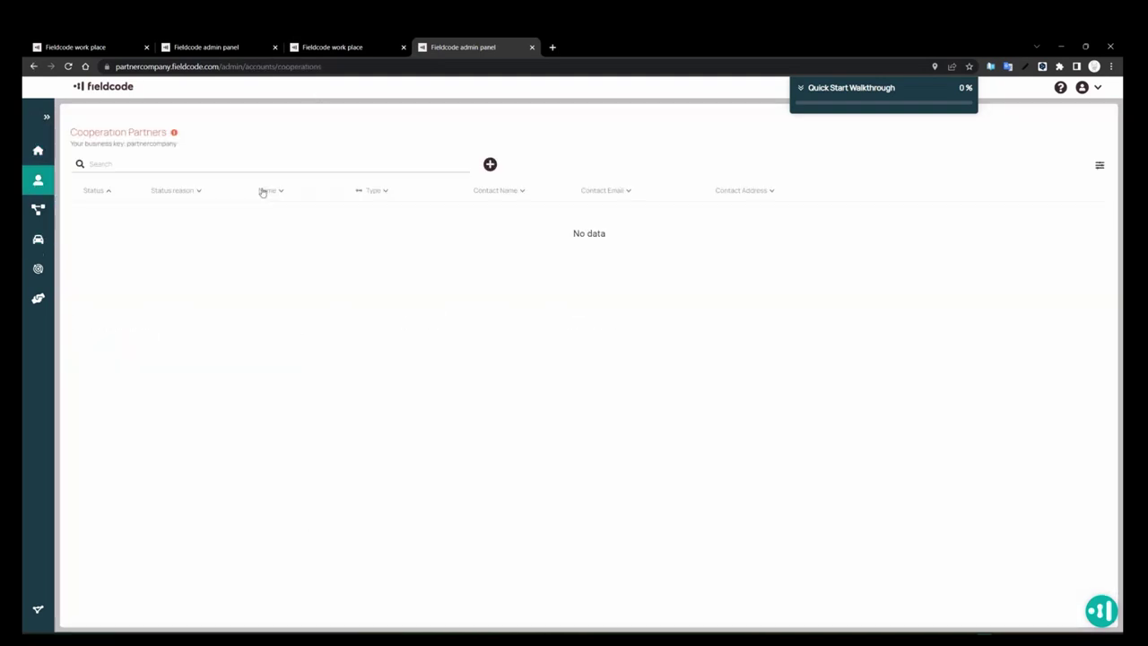
left_click_drag(154, 143, 126, 144)
key("ctrl+c")
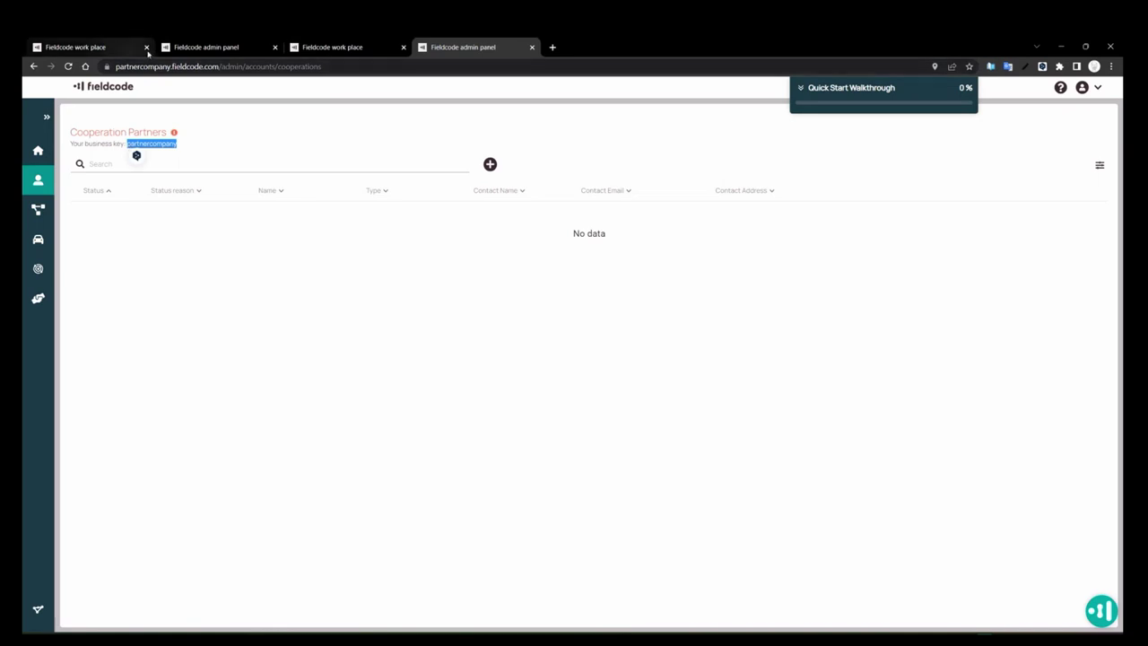
Request a new cooperation from the mycompany account using the partner business key partnercompany, keeping the default message
left_click(207, 46)
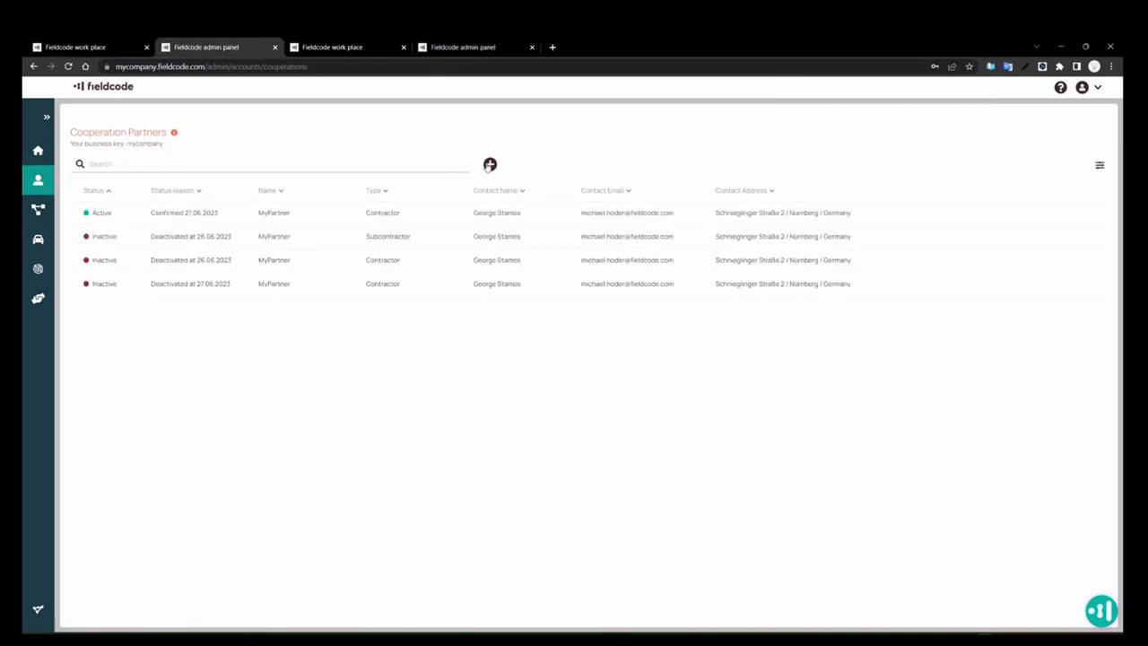
left_click(490, 164)
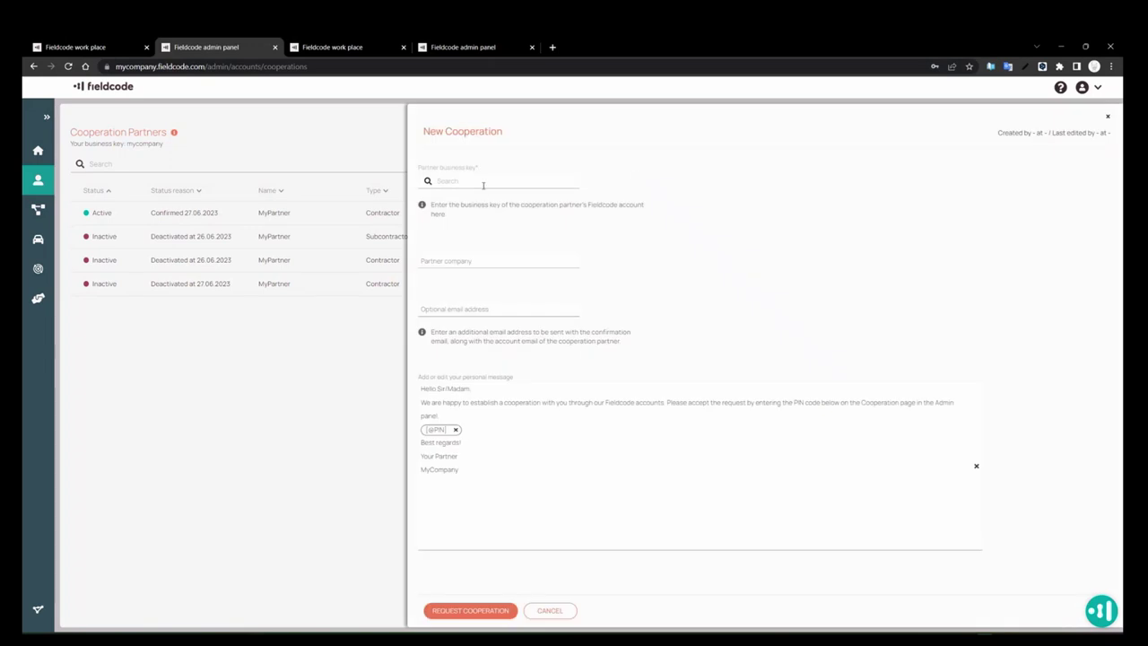
left_click(483, 183)
key("ctrl+v")
key("Tab")
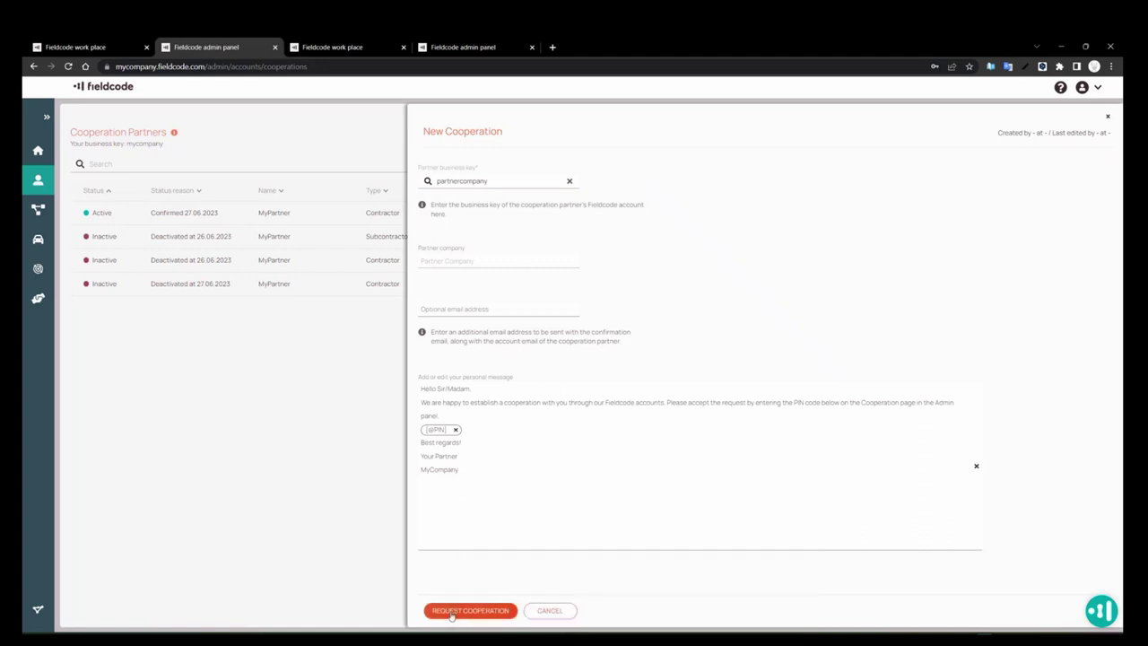
left_click(470, 613)
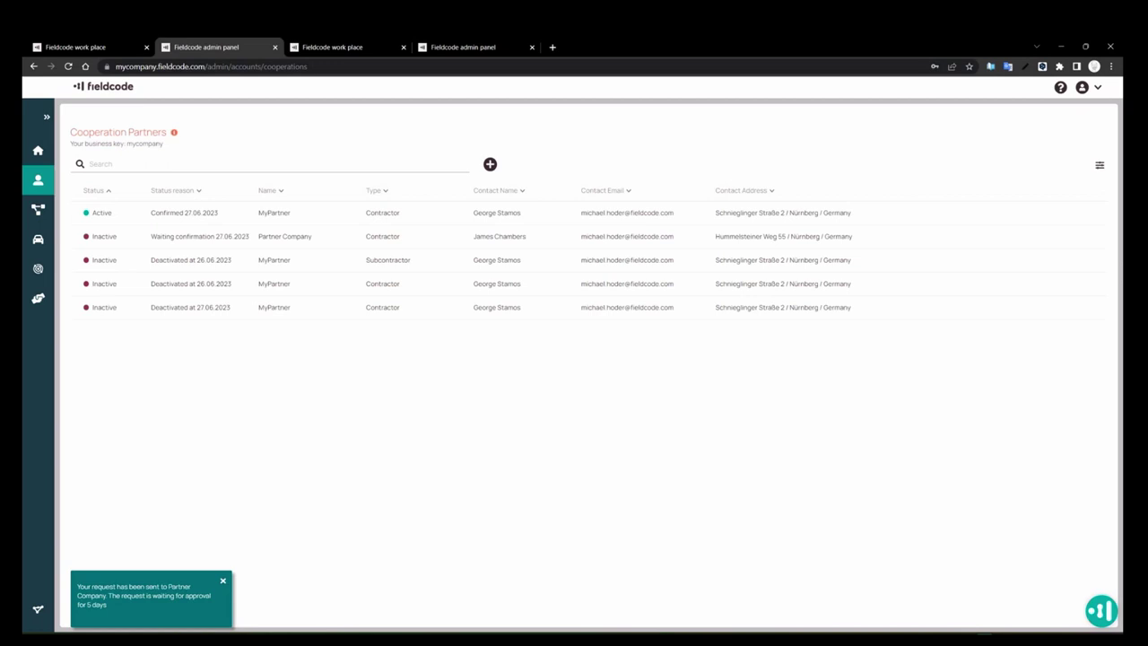
Reload the Cooperation Partners list in the partnercompany account and open the pending cooperation with MyCompany
mouse_move(278, 638)
left_click(279, 561)
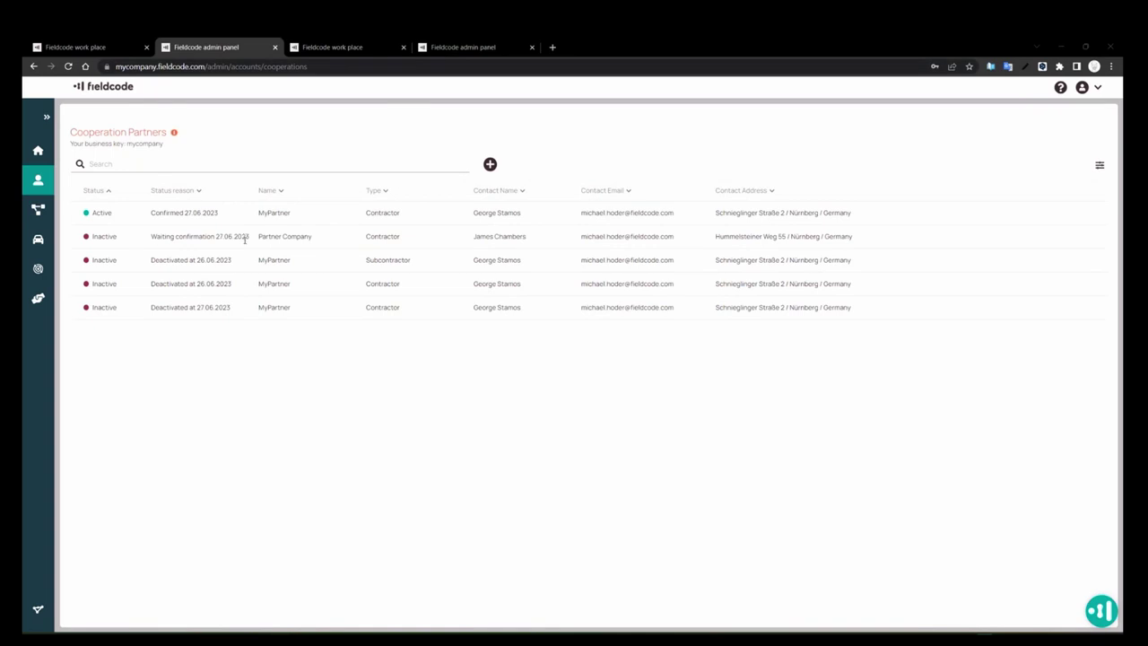
left_click(461, 47)
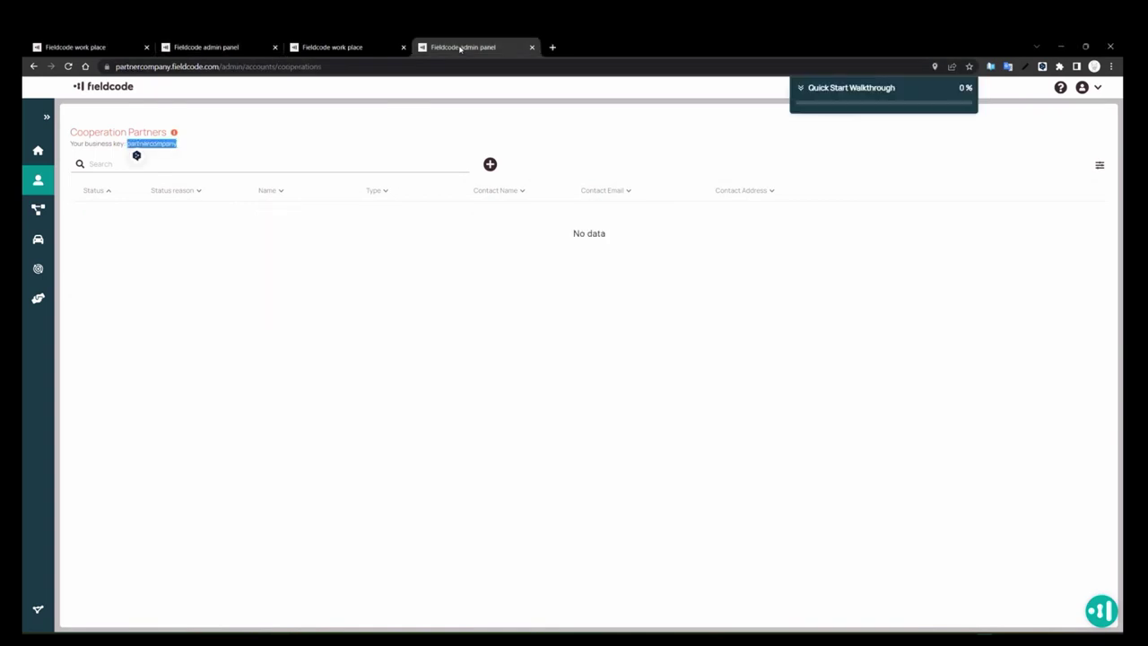
left_click(39, 181)
mouse_move(40, 180)
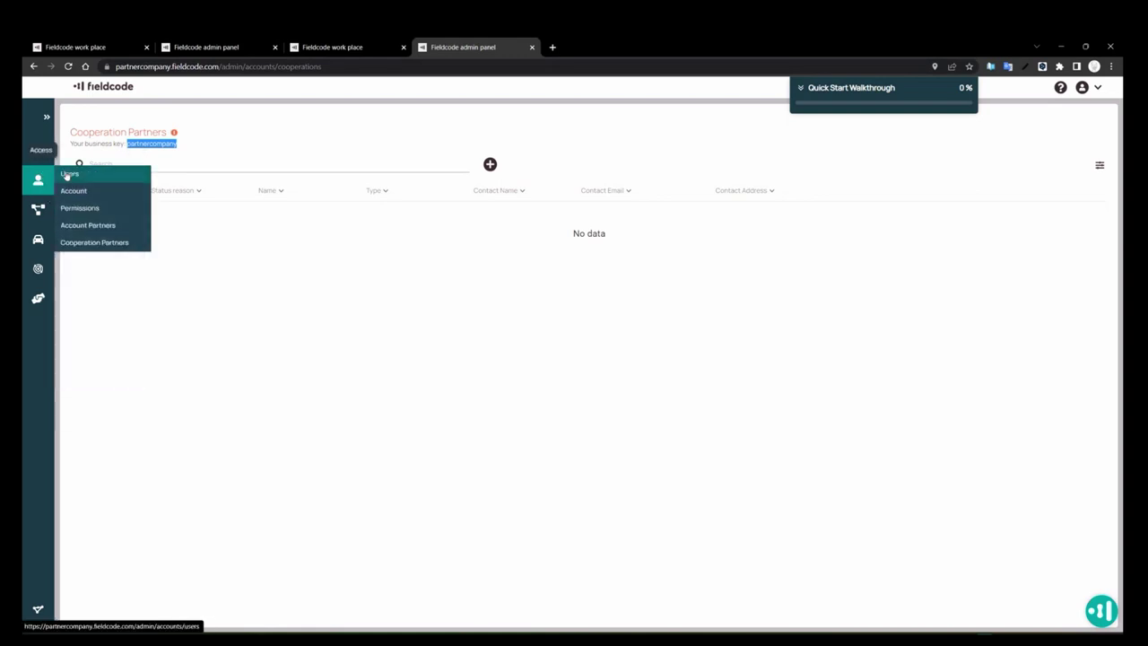
left_click(85, 224)
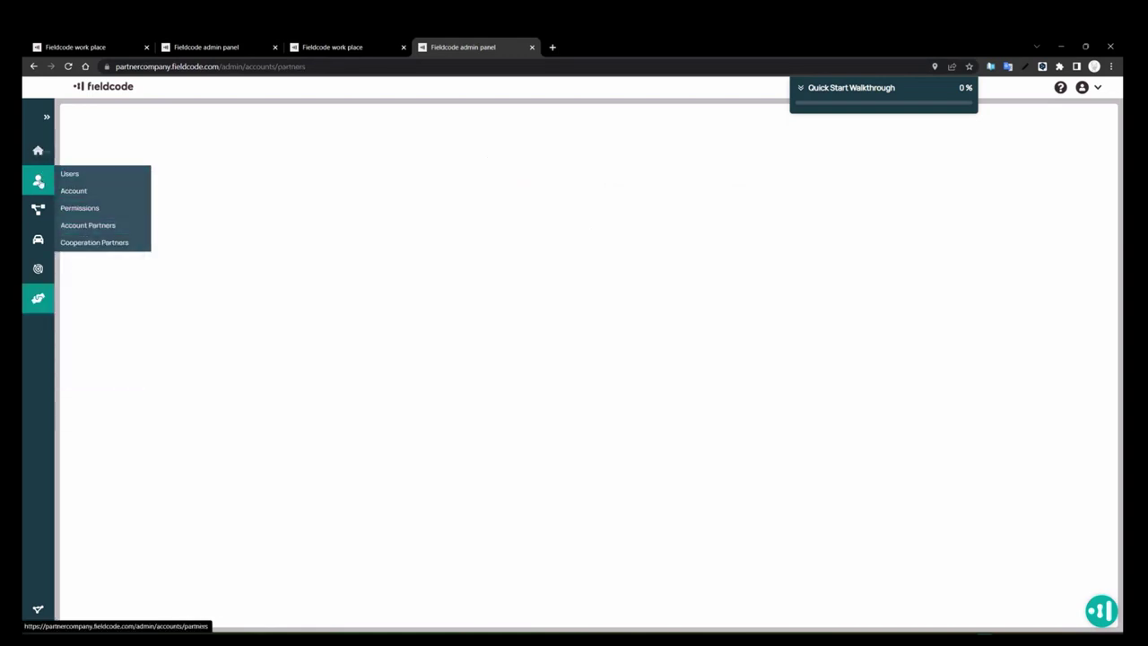
left_click(87, 242)
left_click(337, 222)
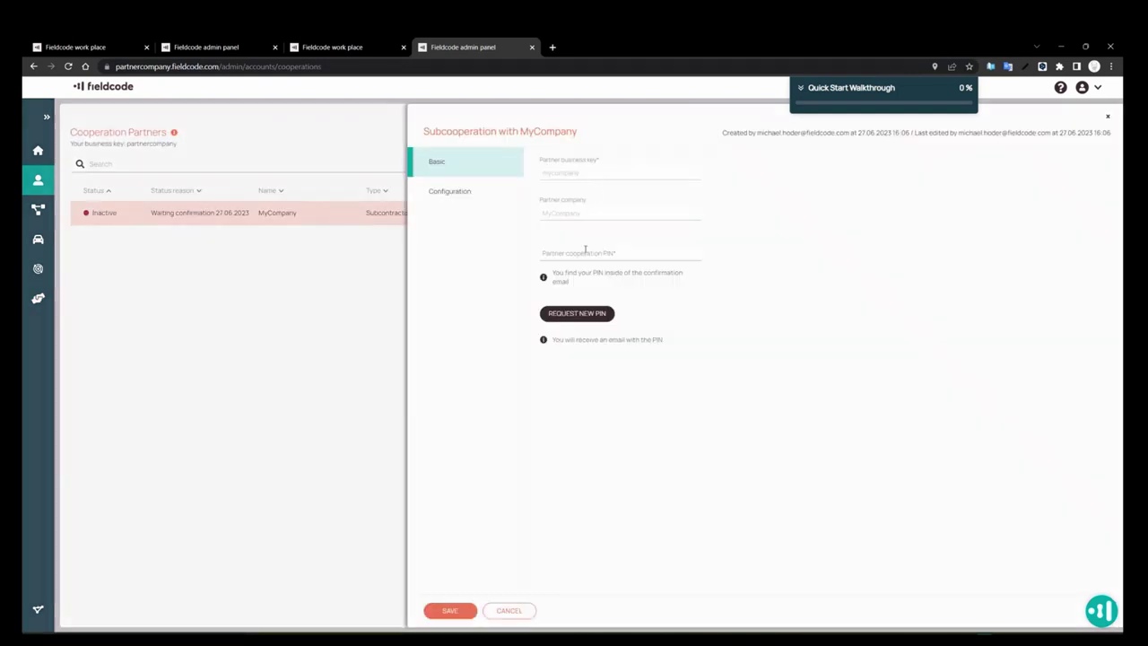
Enter the partner cooperation PIN for the MyCompany cooperation and try to save it
left_click(585, 250)
key("ctrl+v")
left_click(449, 610)
Set MyCompany Projects as the project into which this cooperation's tickets are imported, and save the cooperation
left_click(467, 202)
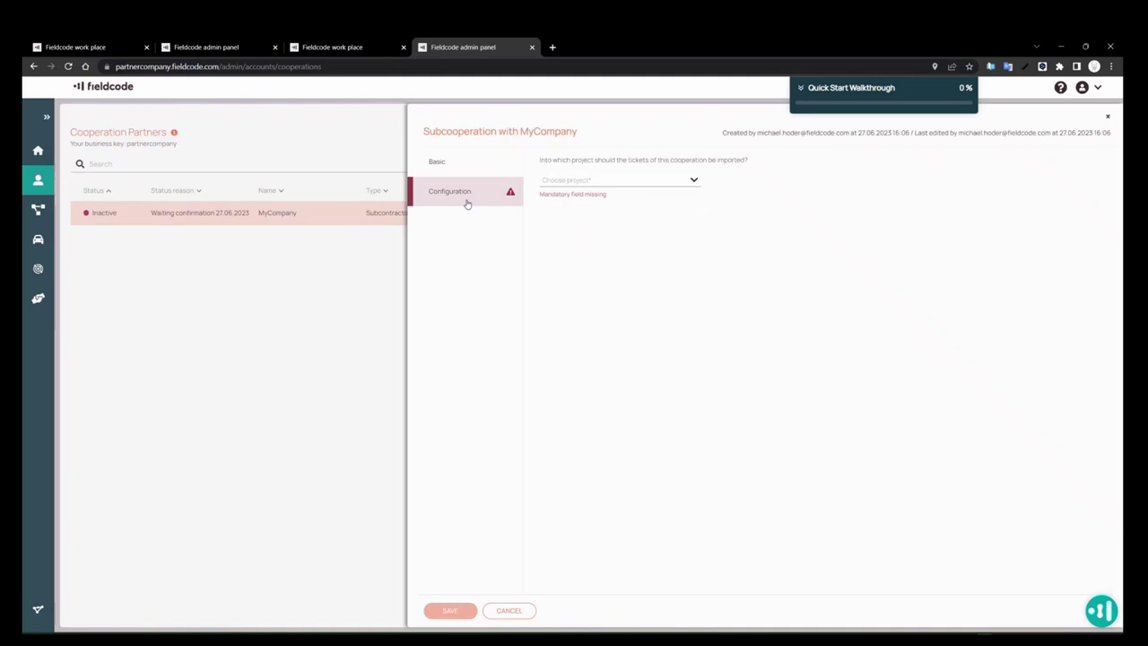
left_click(689, 184)
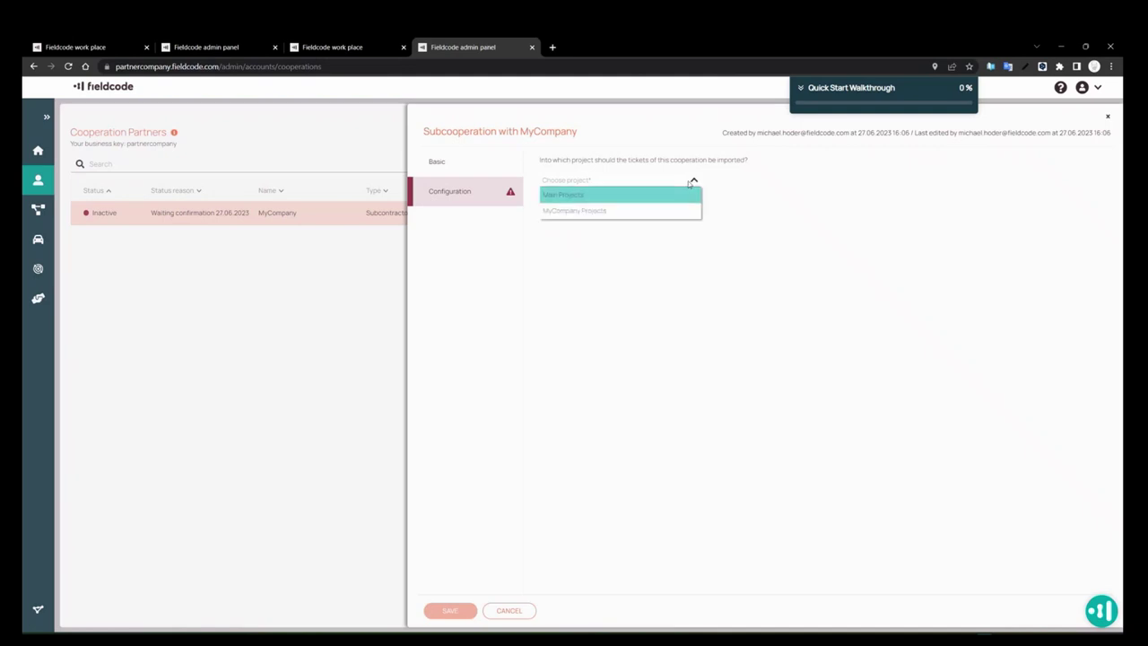
left_click(596, 215)
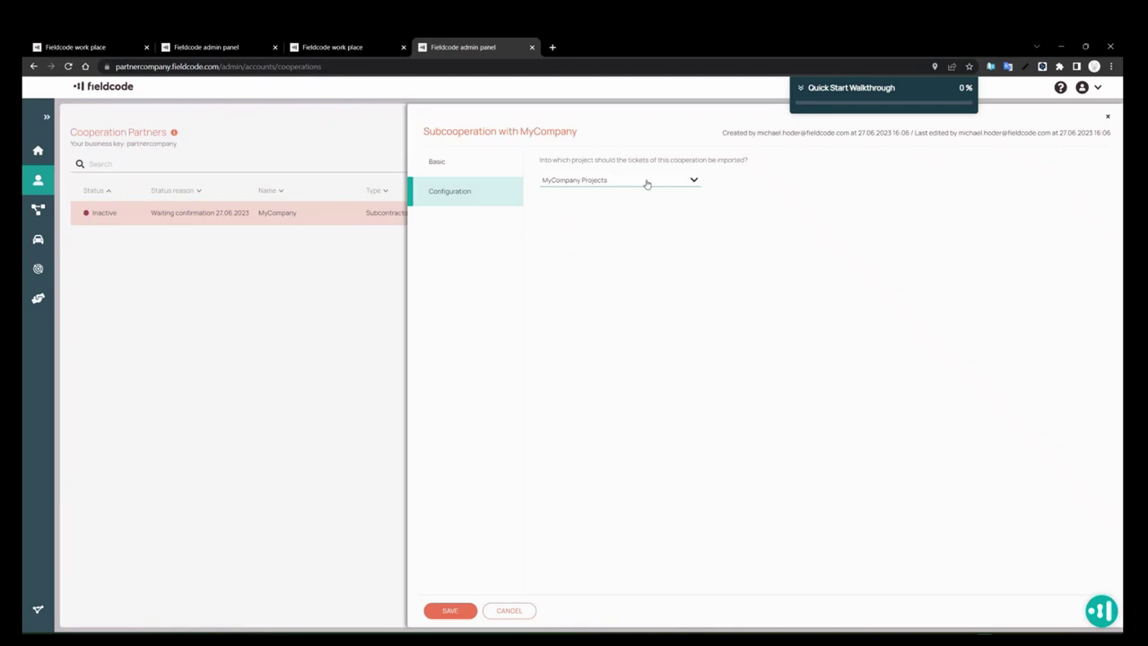
left_click(460, 611)
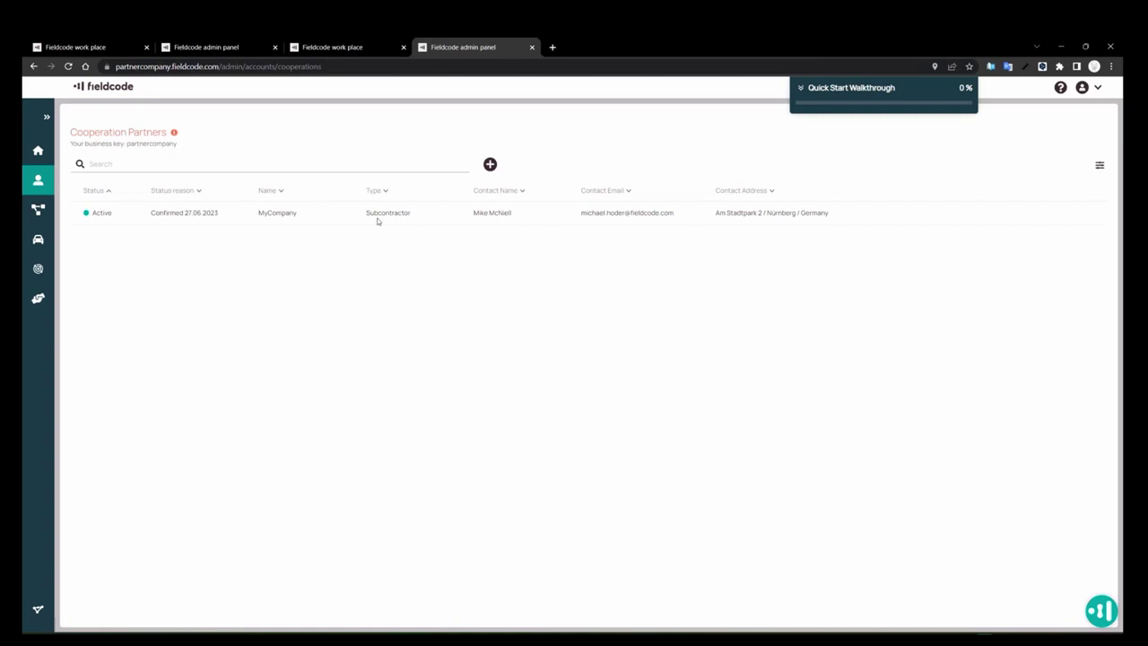
Reload the Cooperation Partners list in the mycompany account and compare the cooperation's status with the partnercompany account's list
left_click(231, 47)
mouse_move(27, 215)
mouse_move(38, 180)
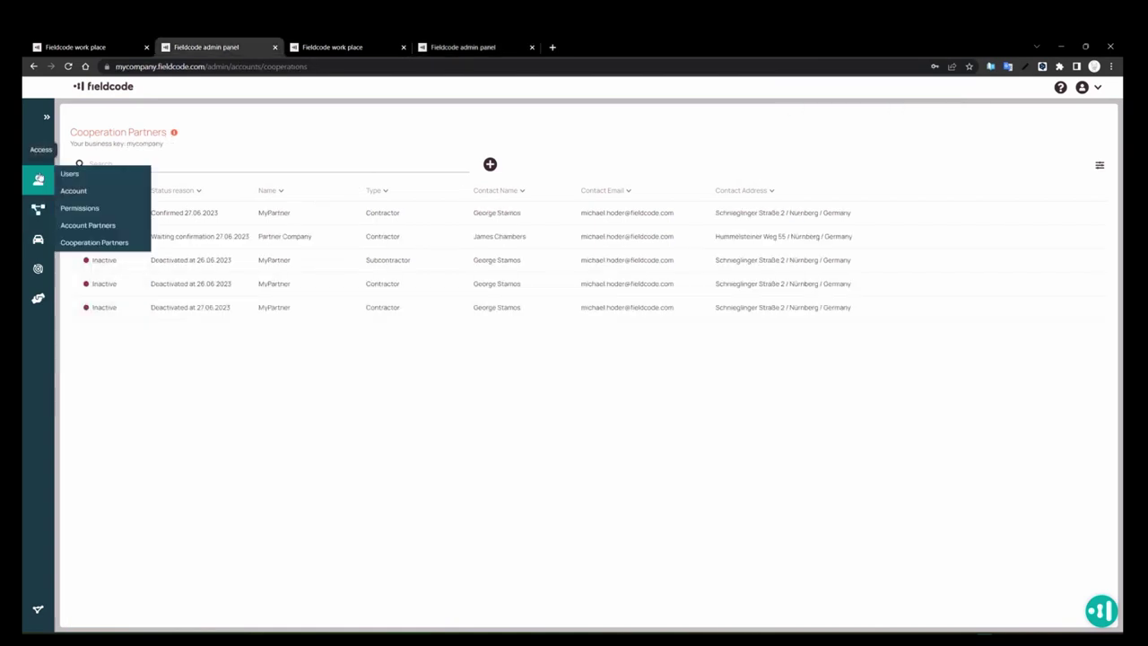
left_click(88, 225)
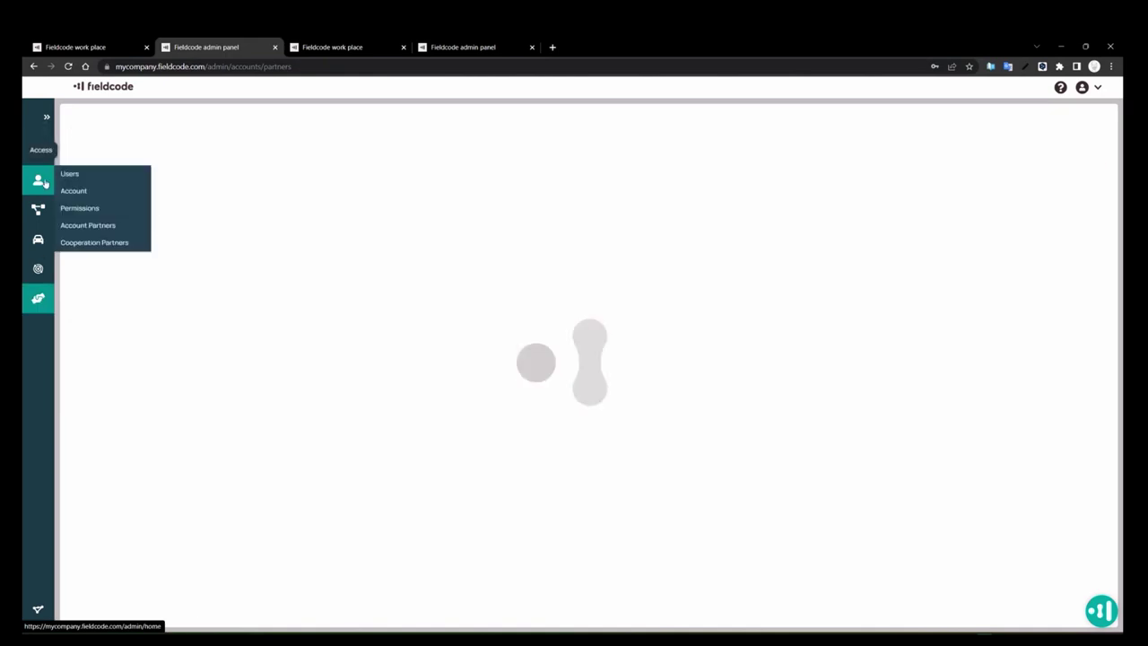
left_click(94, 242)
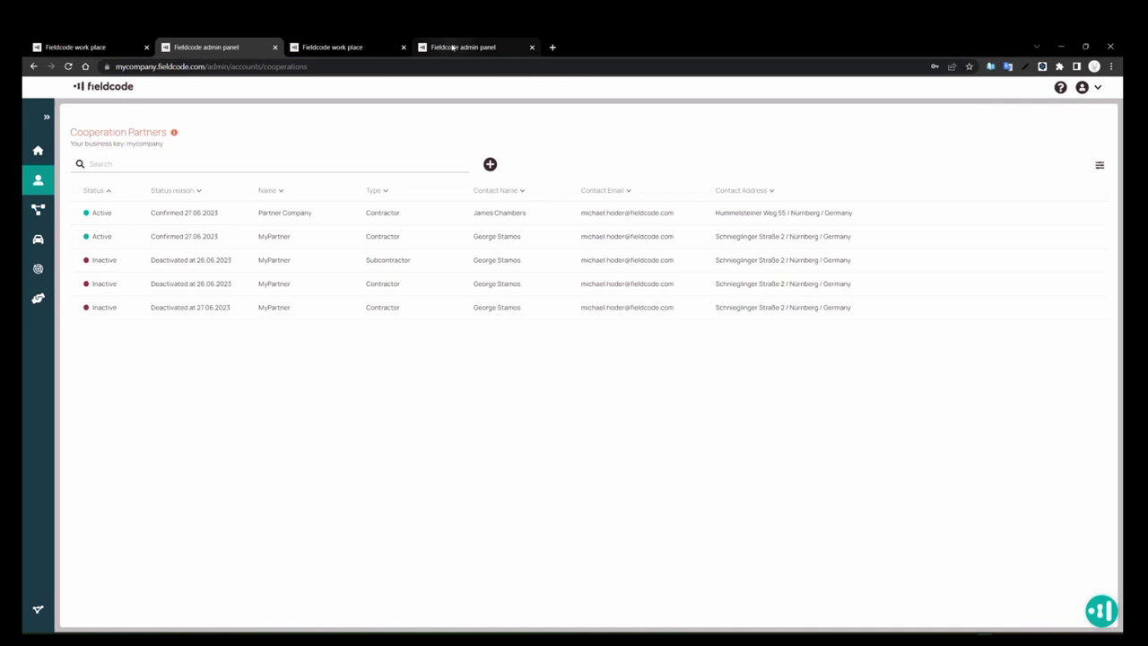
mouse_move(477, 52)
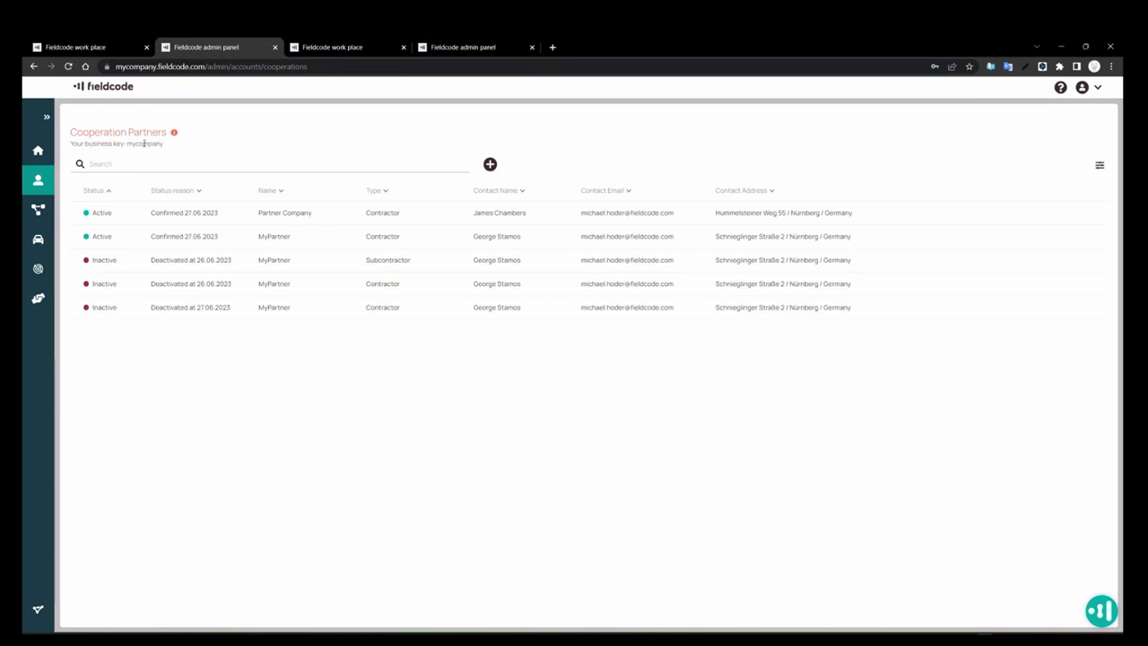
left_click(503, 54)
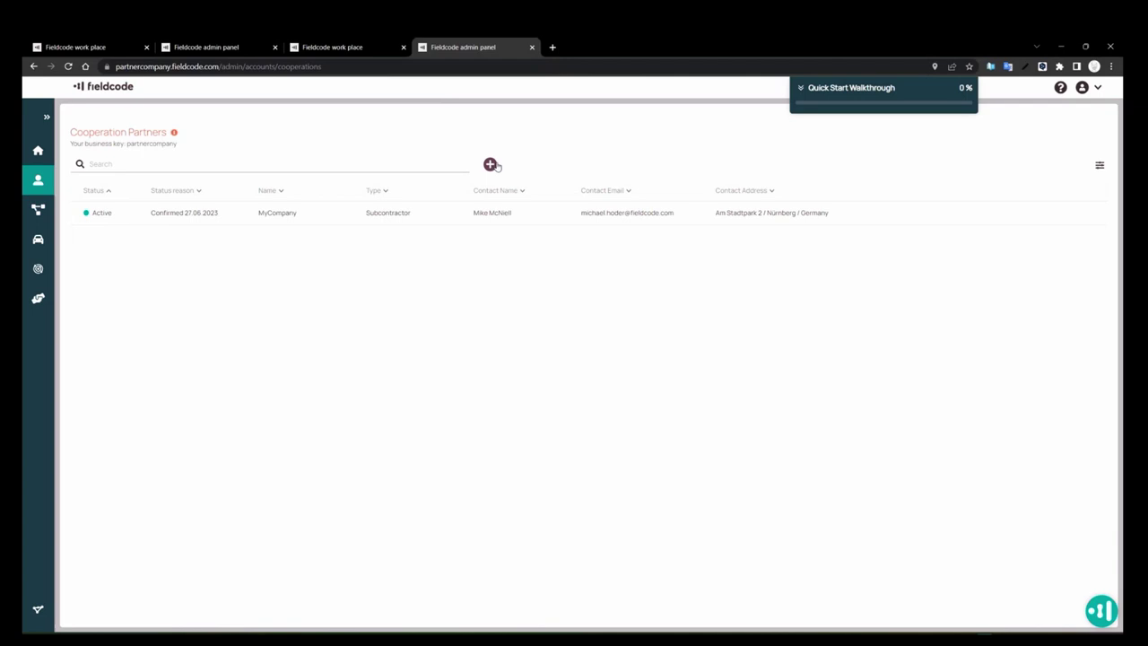
left_click(217, 50)
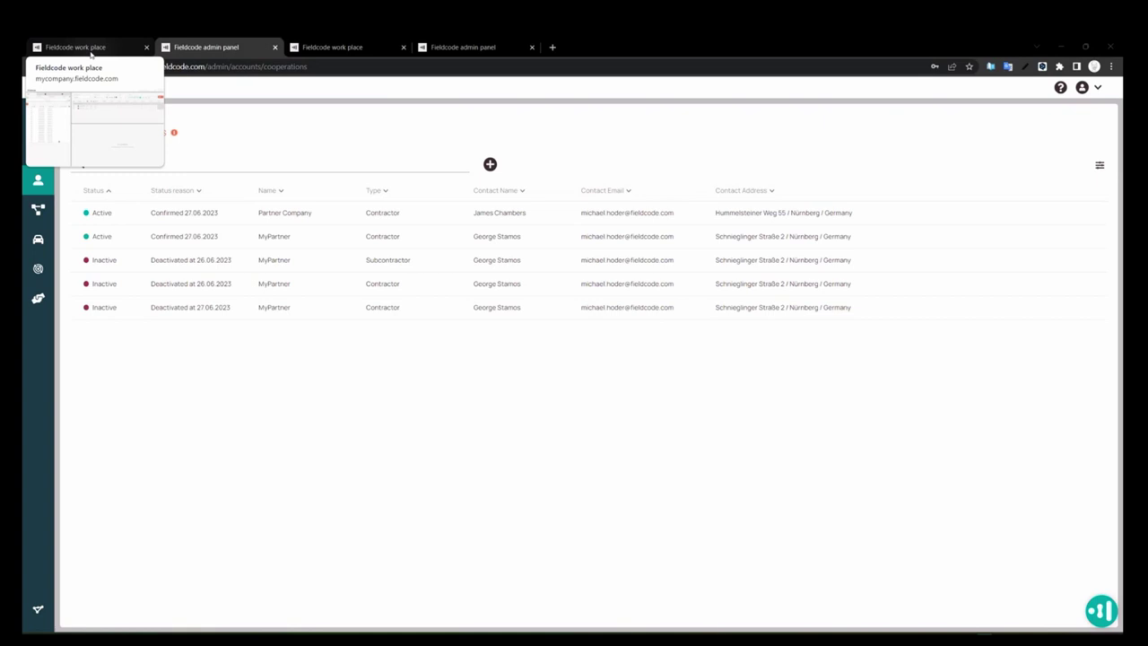
Open ticket 16 in the mycompany work place and view the details of its HDD part
left_click(91, 49)
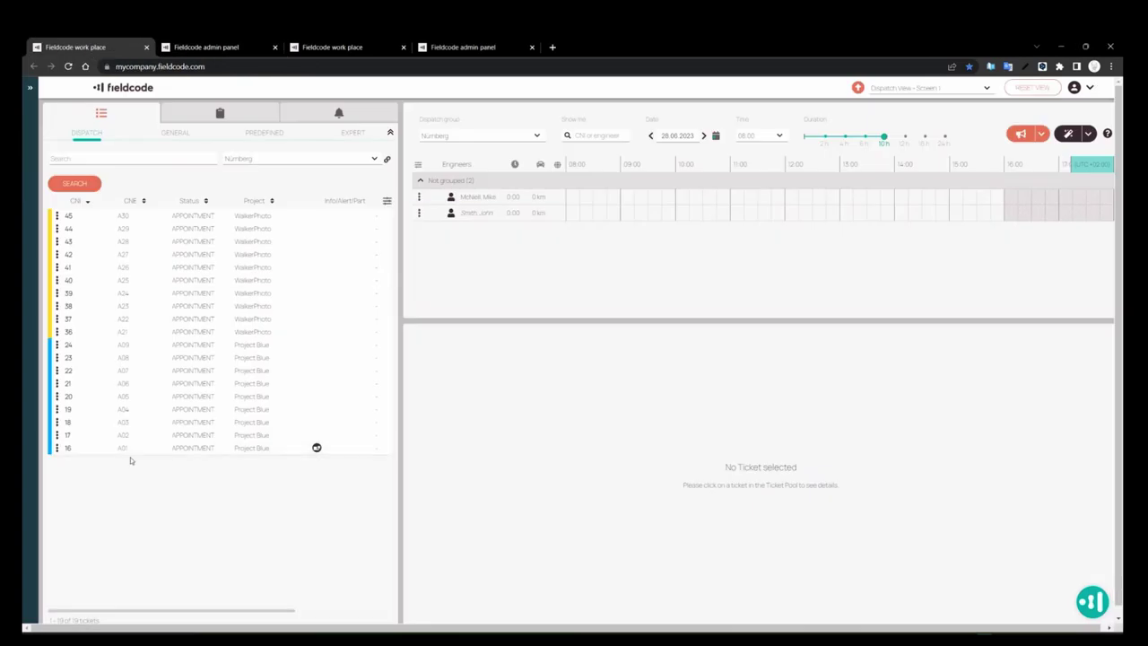
left_click(301, 450)
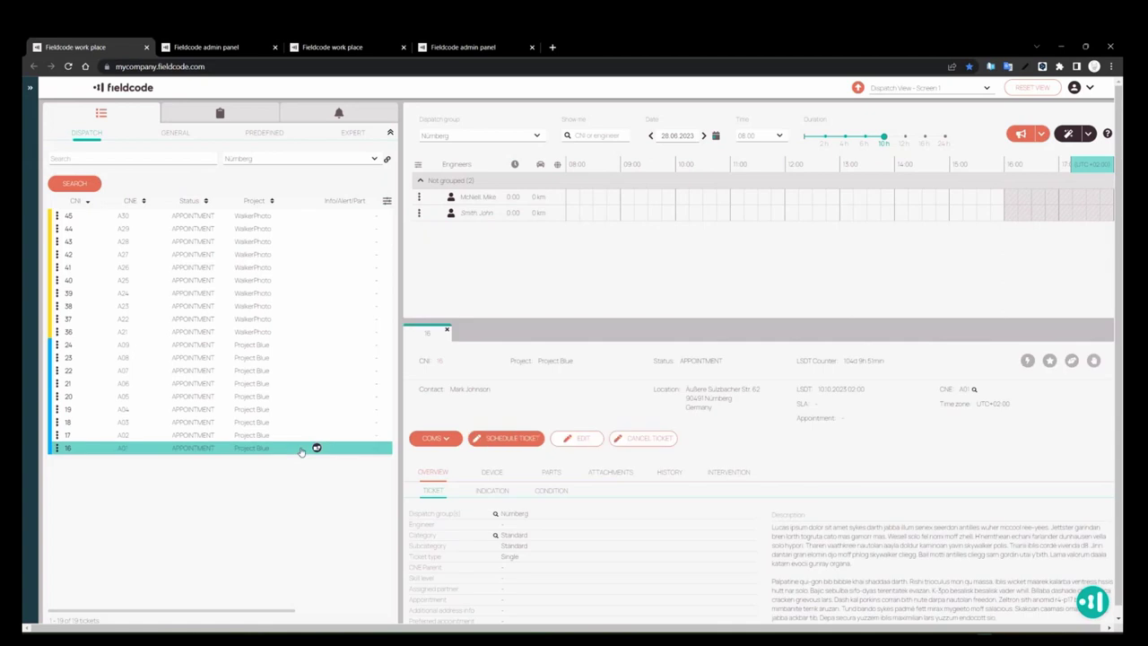
left_click(550, 474)
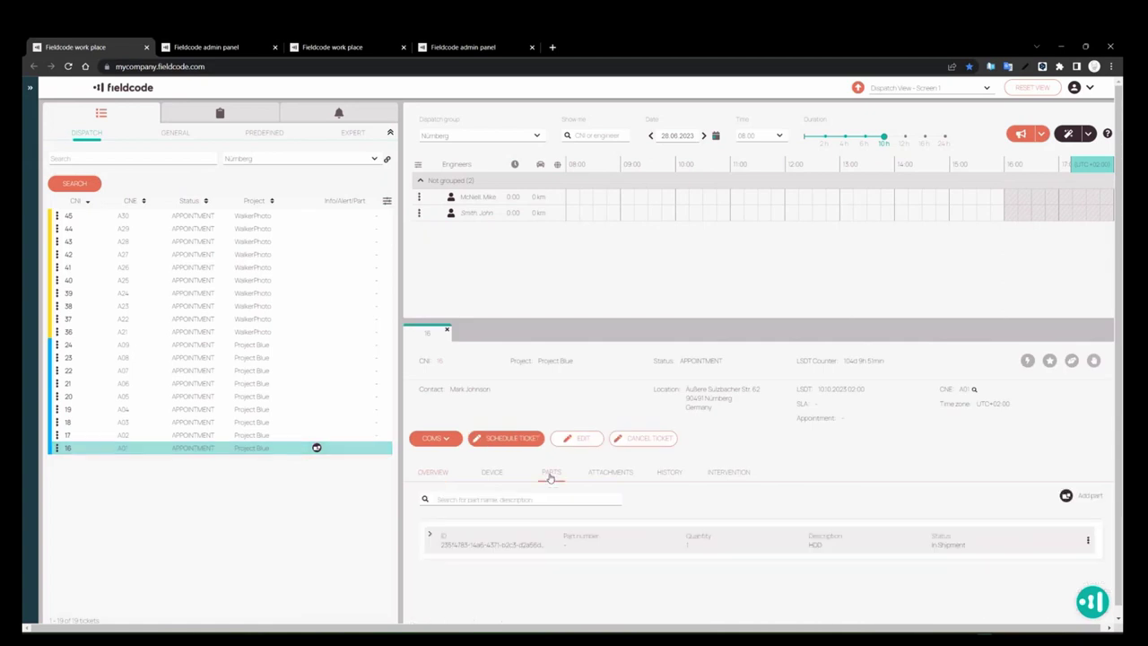
left_click(823, 549)
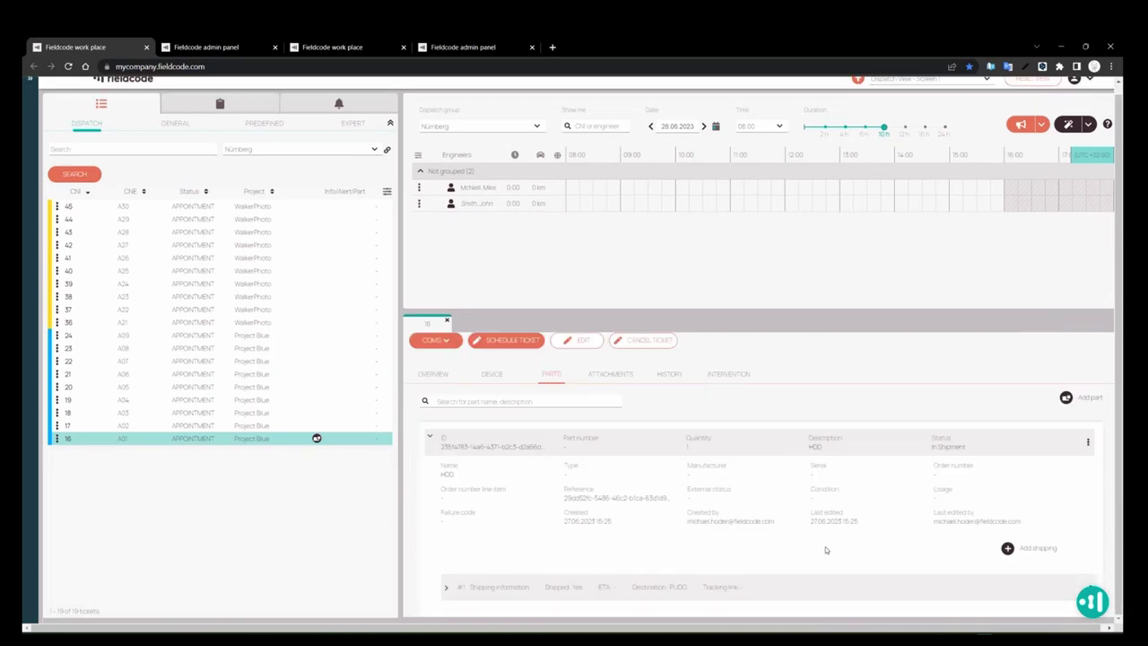
left_click(788, 446)
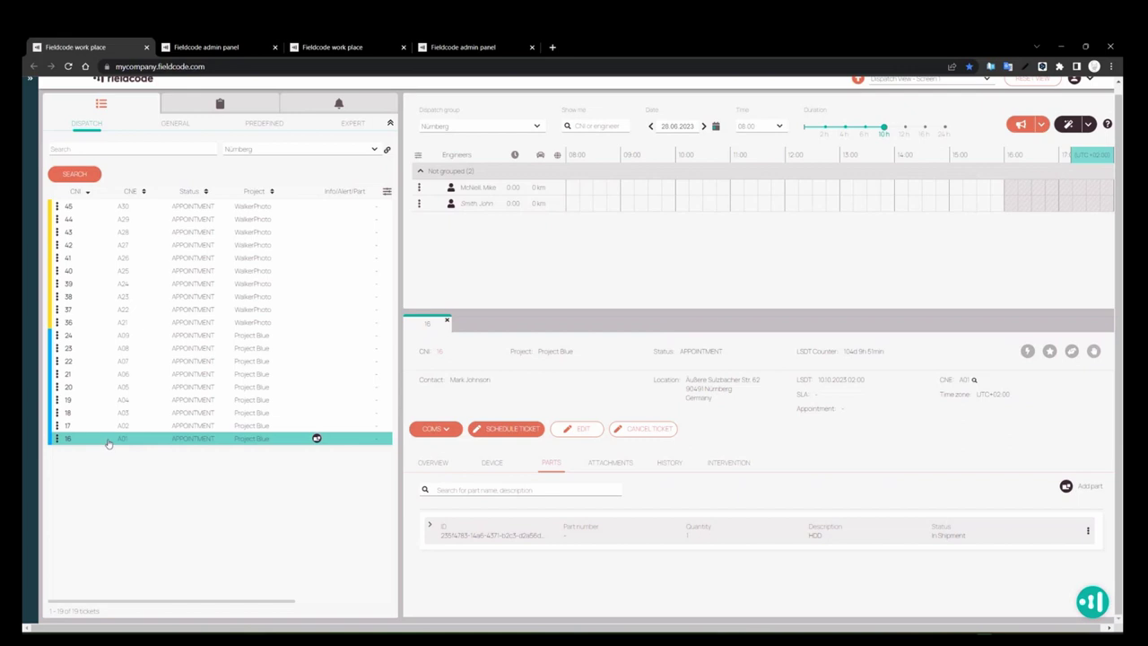
scroll(107, 444, "up", 1)
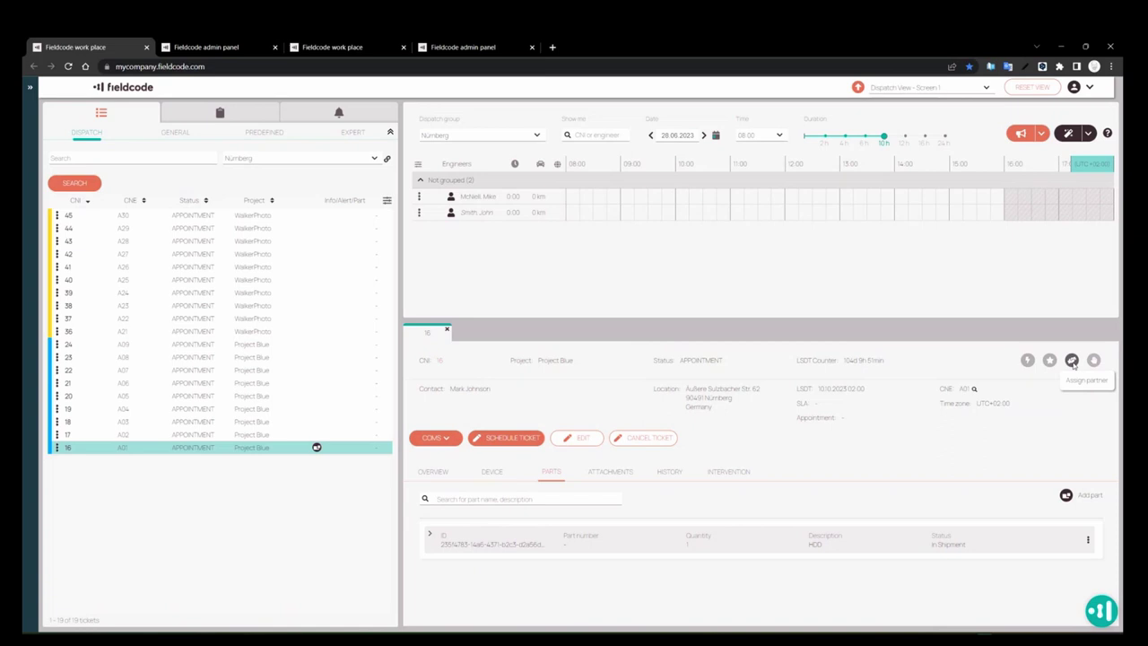
left_click(1072, 361)
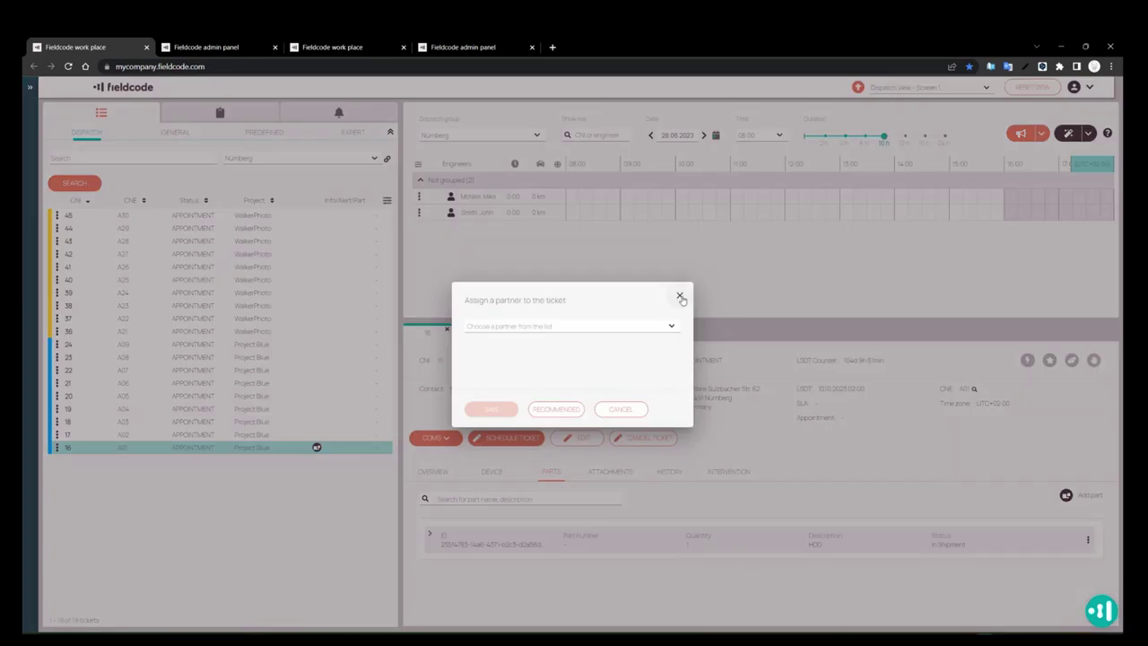
left_click(681, 300)
Open scheduling for ticket 16, review the recommended partners, and assign Partner Company to the ticket
left_click(56, 447)
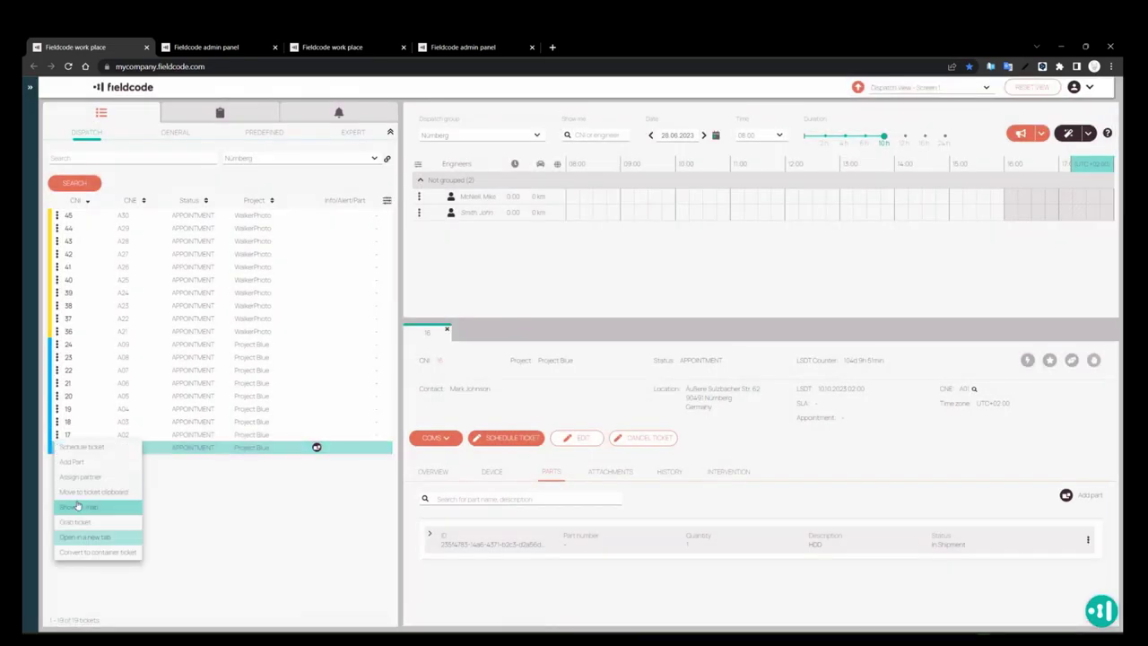
left_click(82, 447)
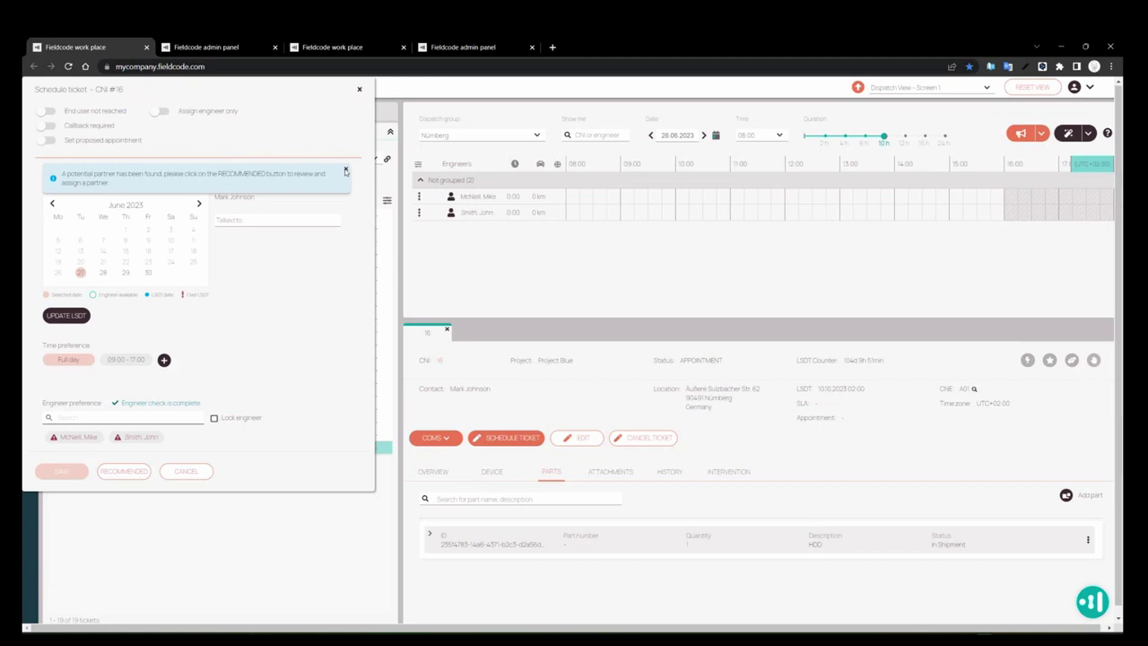
left_click(345, 171)
left_click(125, 471)
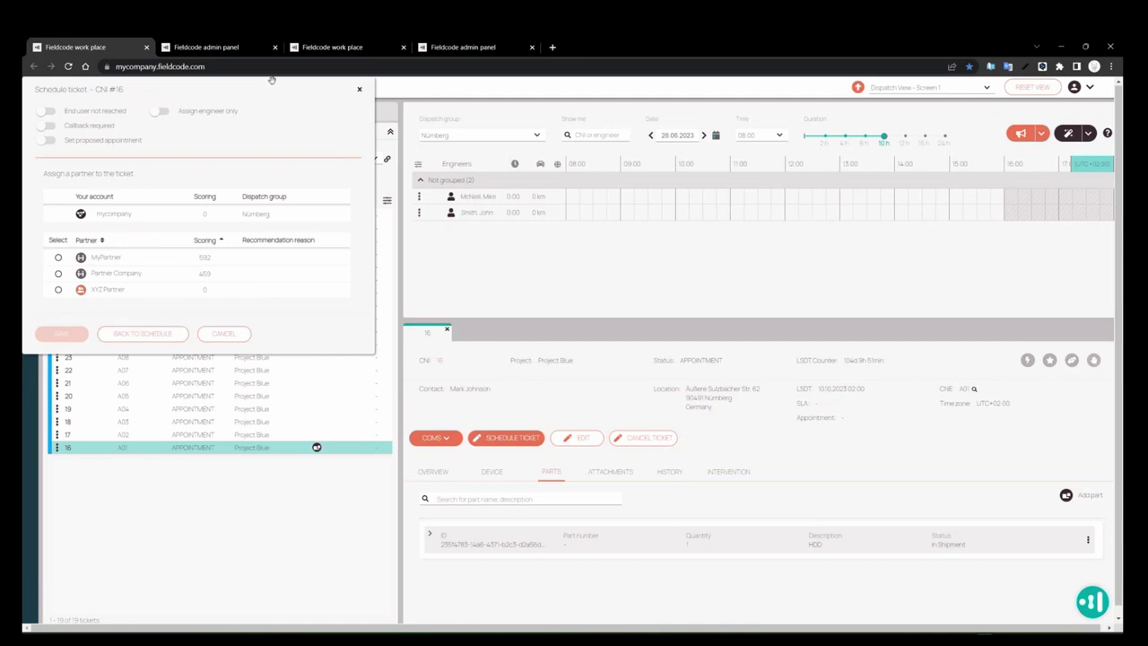
left_click_drag(272, 80, 339, 100)
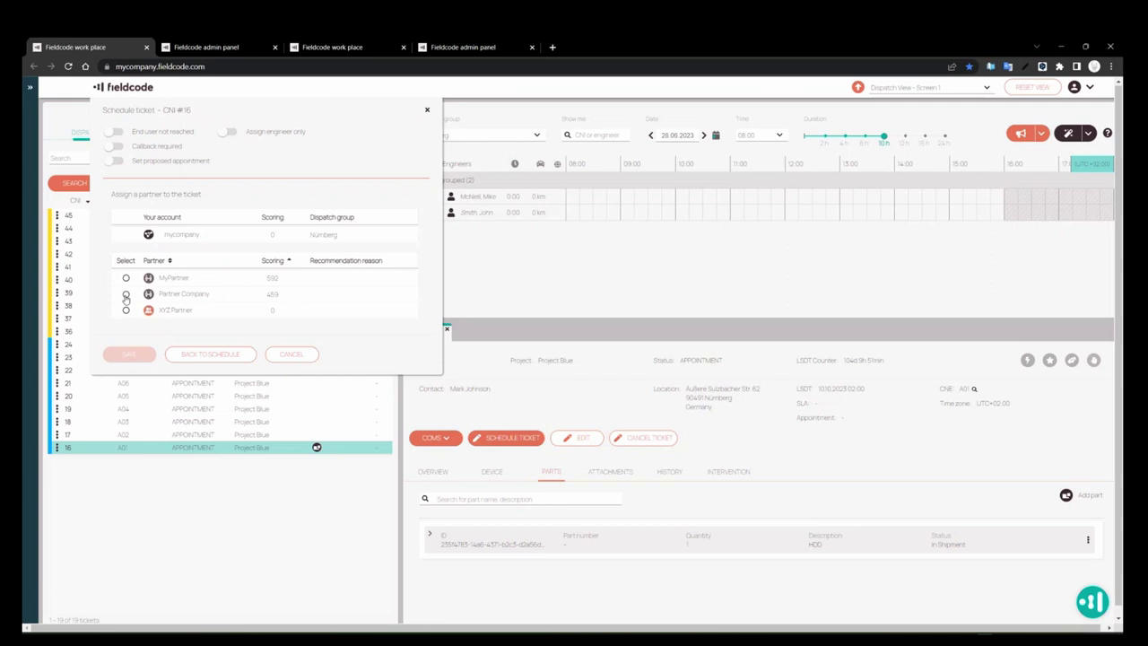
left_click(125, 294)
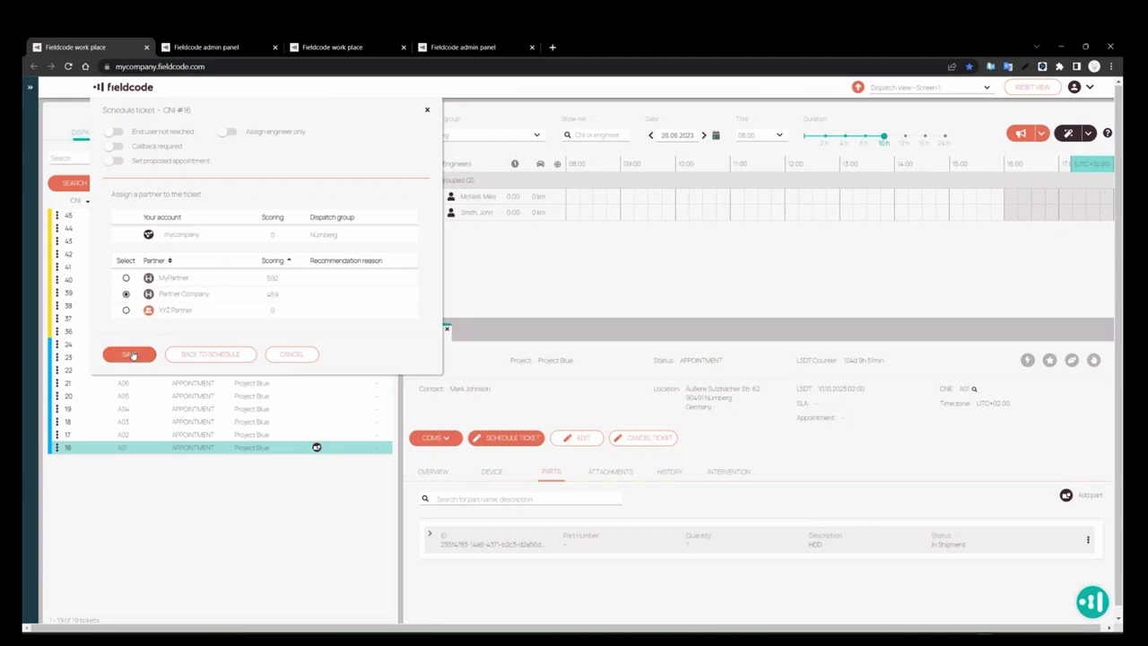
left_click(129, 353)
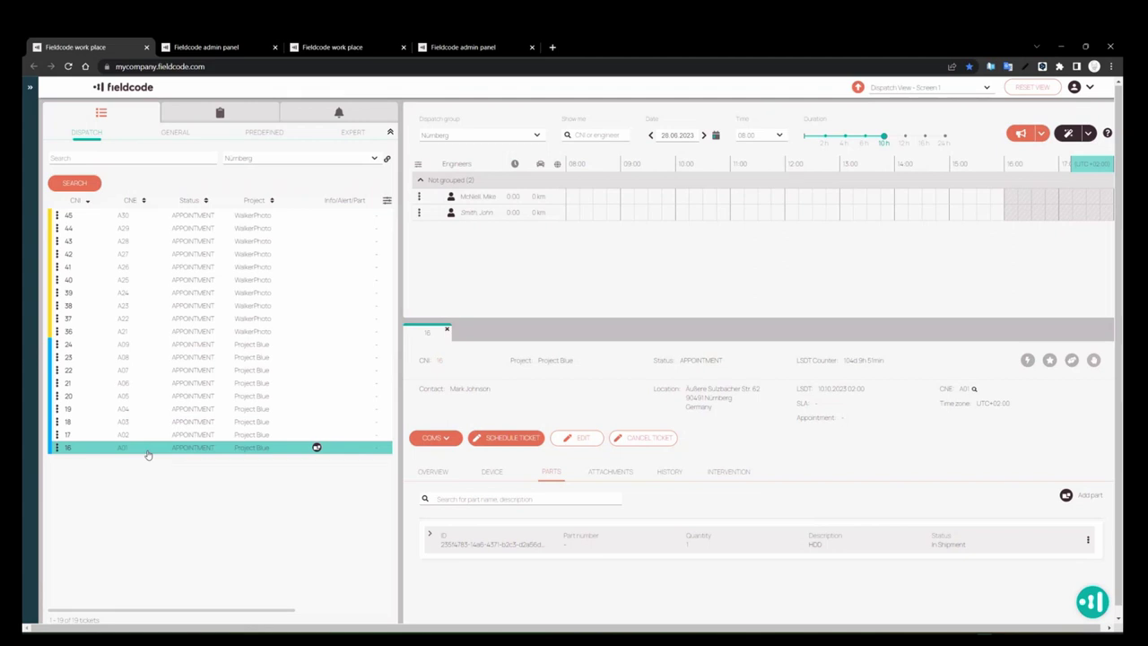
Check mycompany's outsourced tickets, and view the parts of the MyCompany Projects ticket 21 in the partnercompany work place
left_click(220, 114)
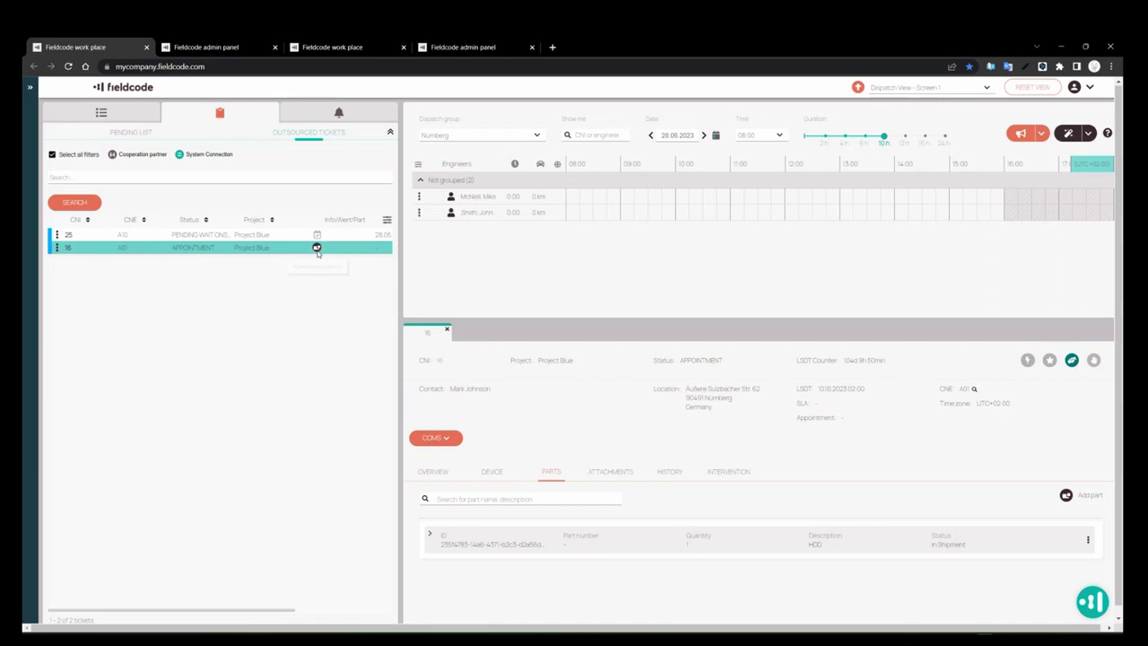
left_click(349, 52)
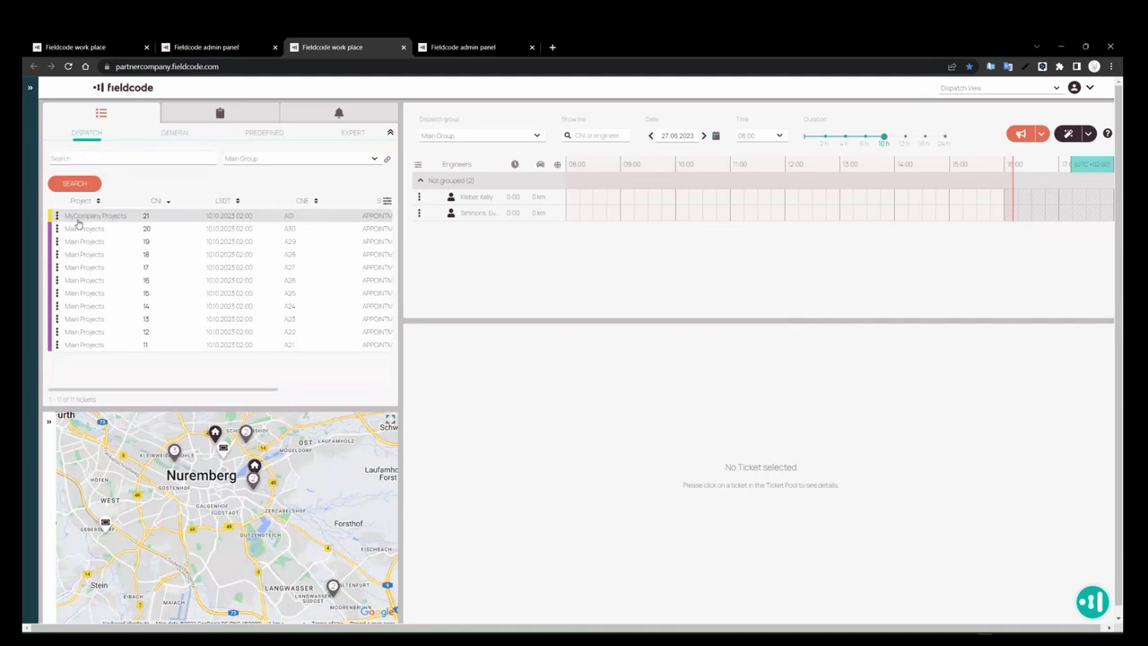
left_click(162, 220)
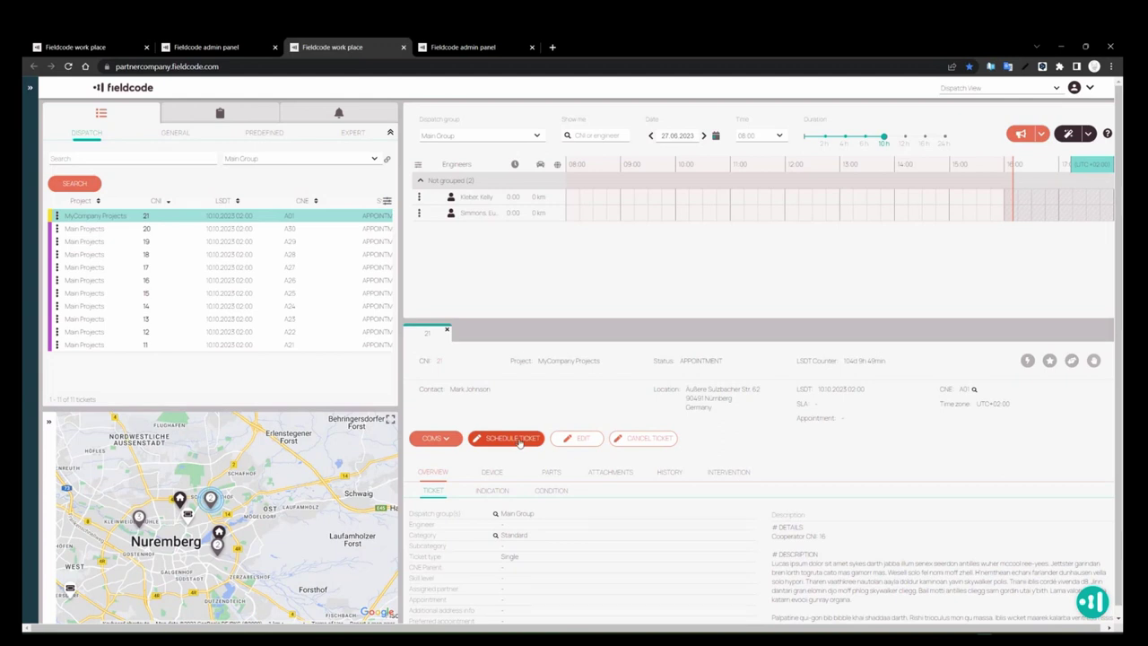
left_click(558, 476)
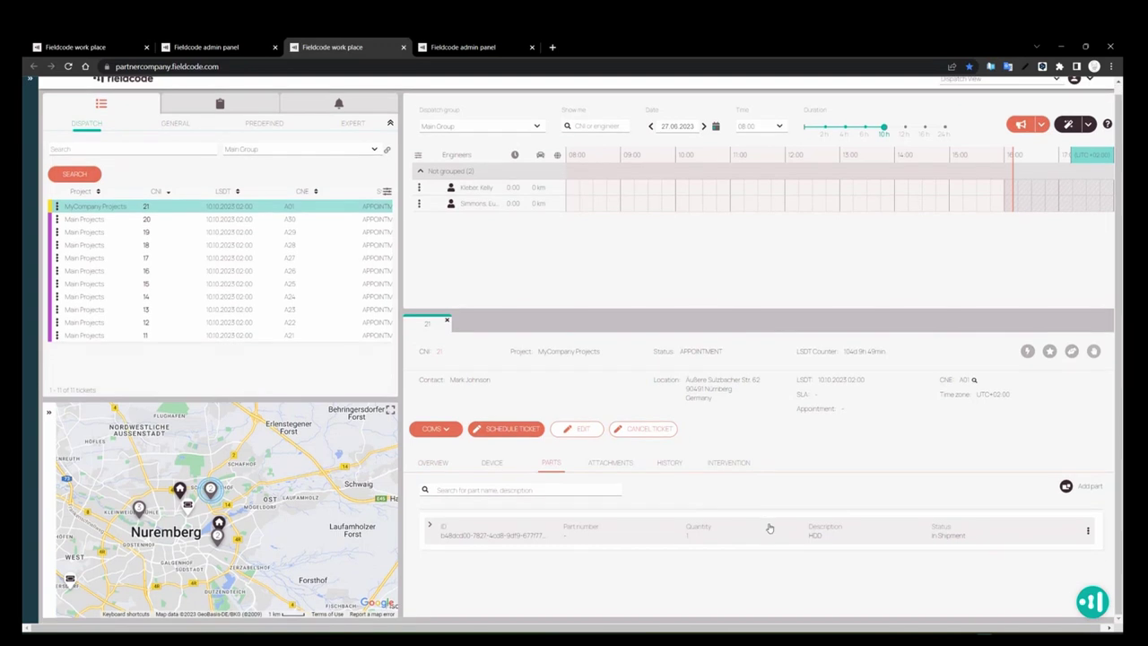
left_click(776, 539)
left_click(774, 510)
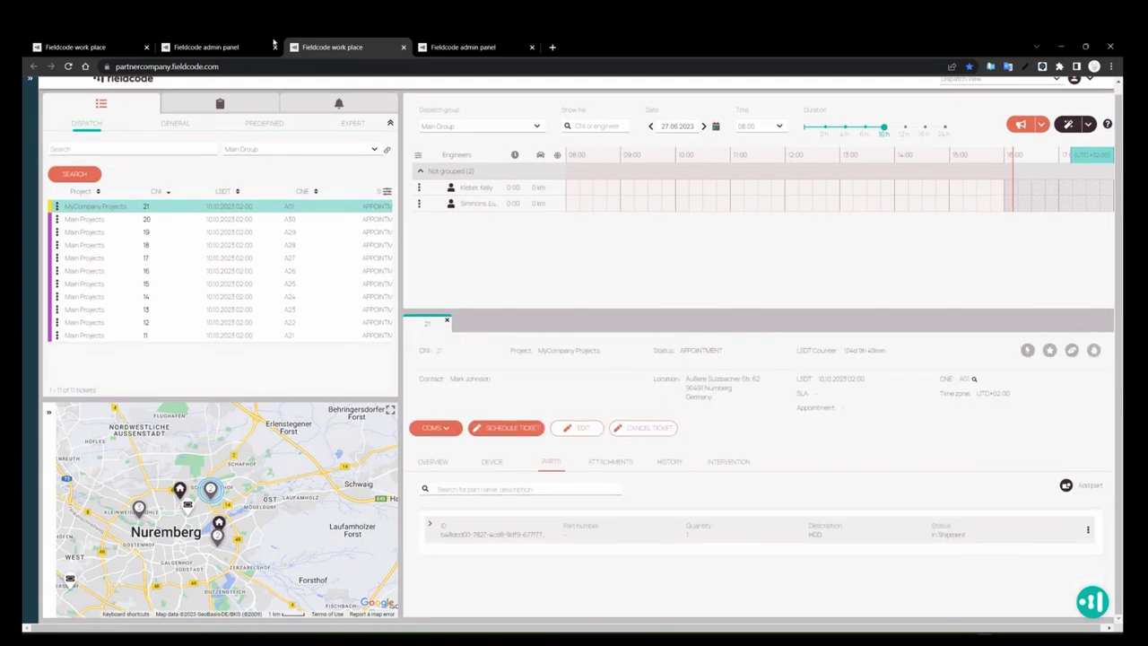
View the PUDO list in the partnercompany admin panel
left_click(462, 46)
mouse_move(48, 258)
mouse_move(38, 239)
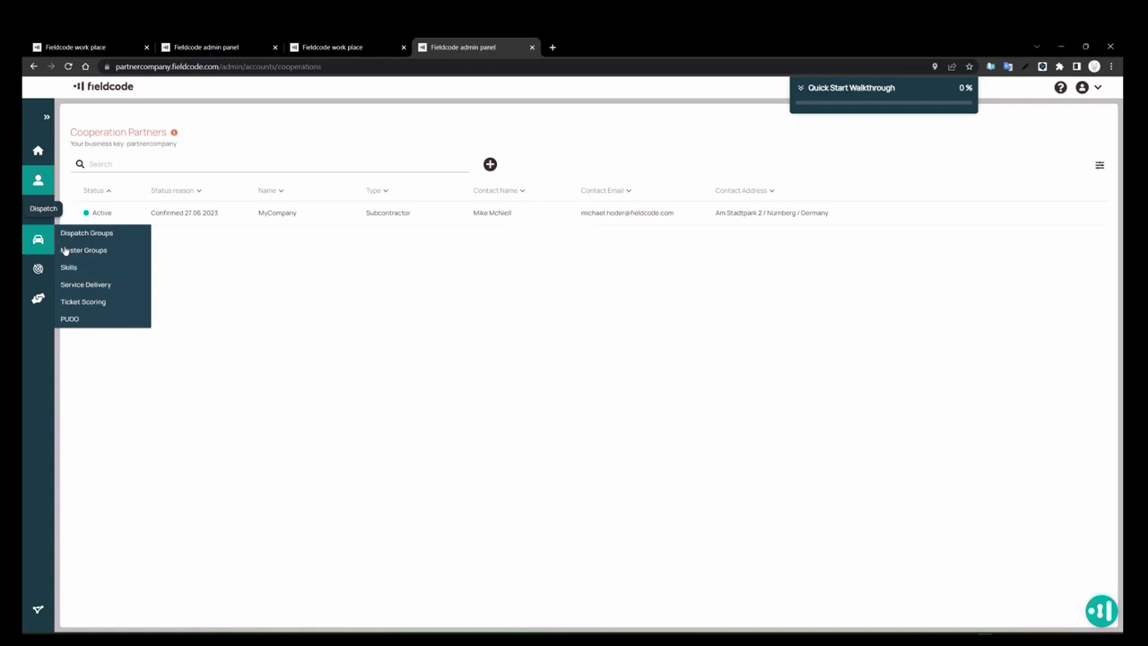
left_click(89, 317)
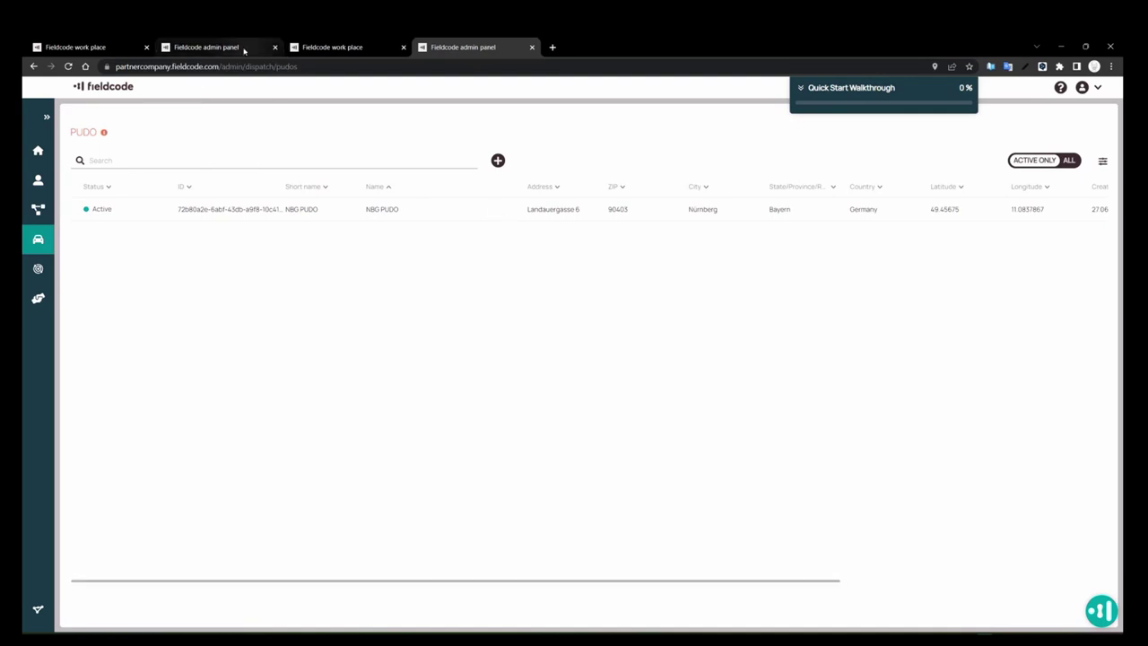
mouse_move(244, 50)
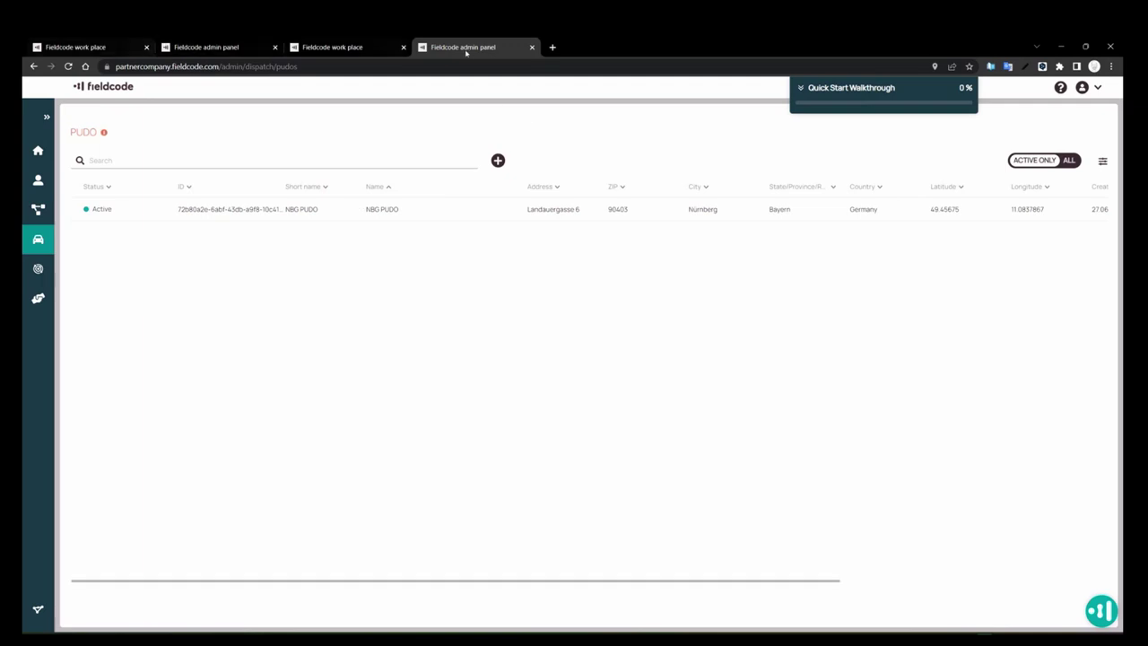
Schedule ticket 21 in the partnercompany work place for 28 June 2023 and view its planned slot in the engineer schedule
left_click(332, 46)
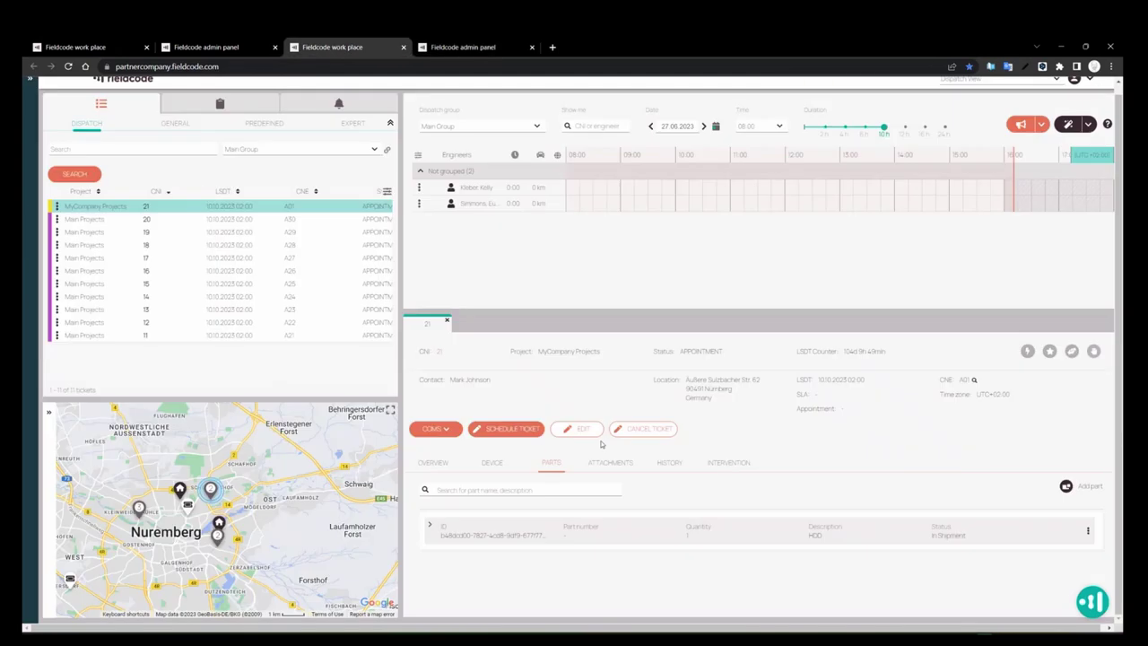
left_click(507, 429)
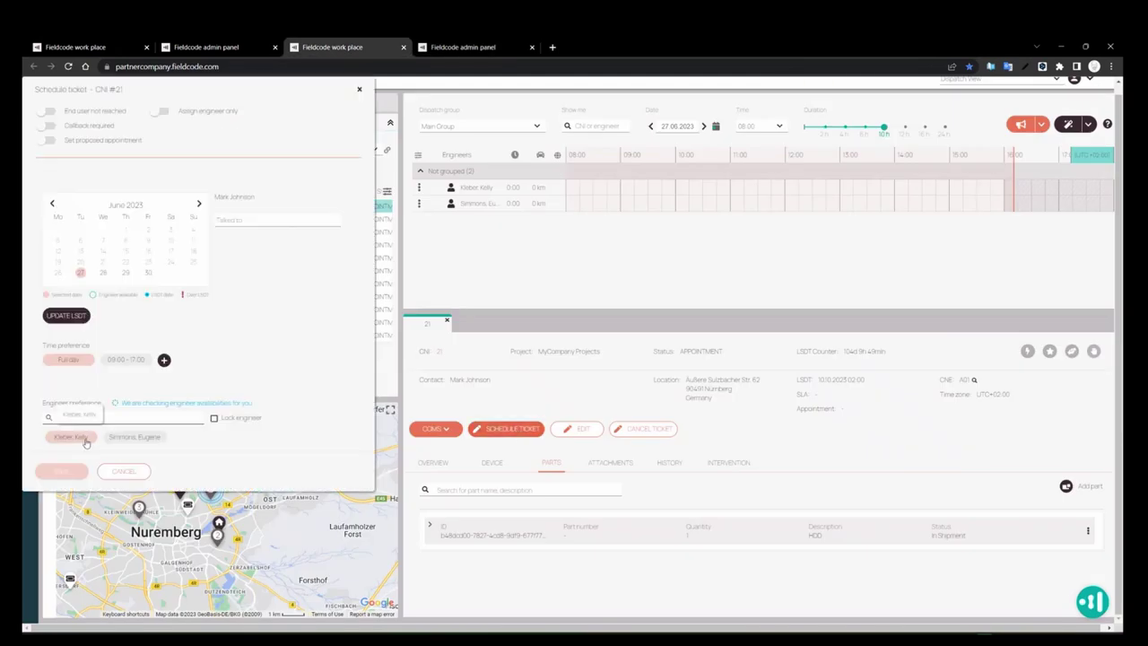
left_click(104, 273)
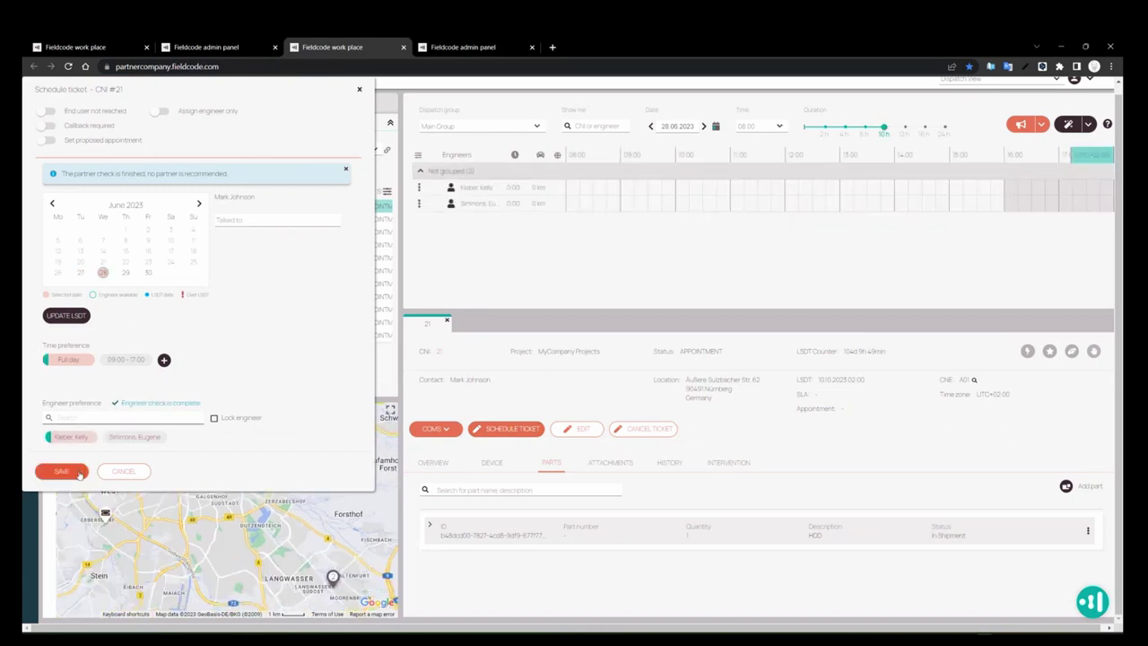
left_click(78, 471)
mouse_move(622, 199)
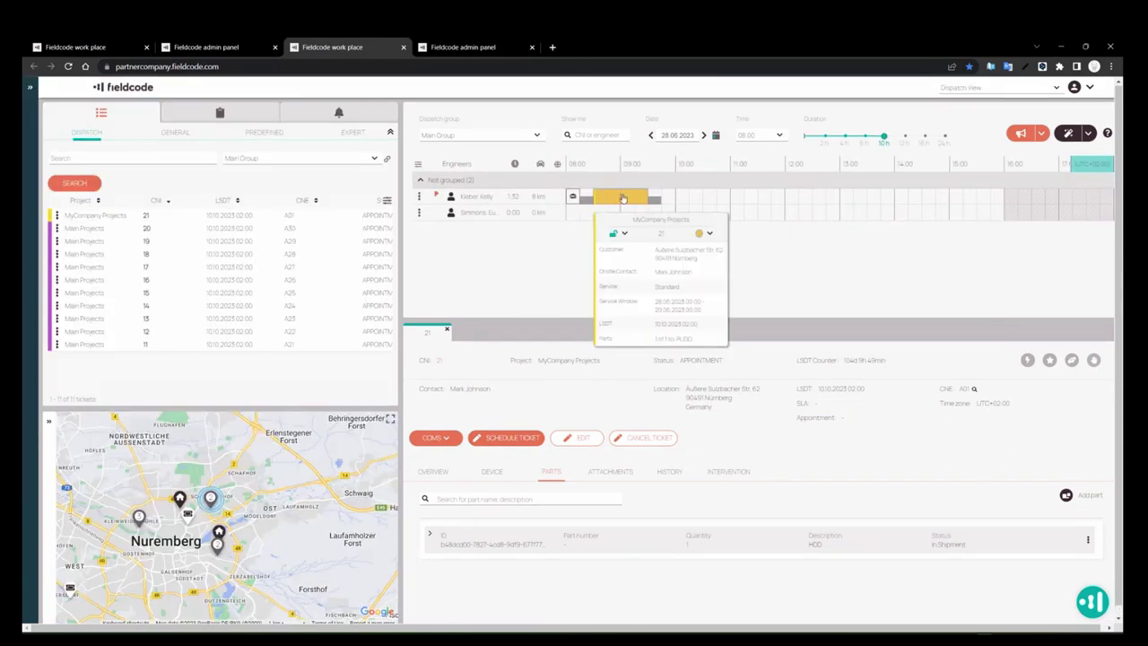
Reopen ticket 21 and save a successful work report for it with the work note "ticket was done"
left_click(447, 332)
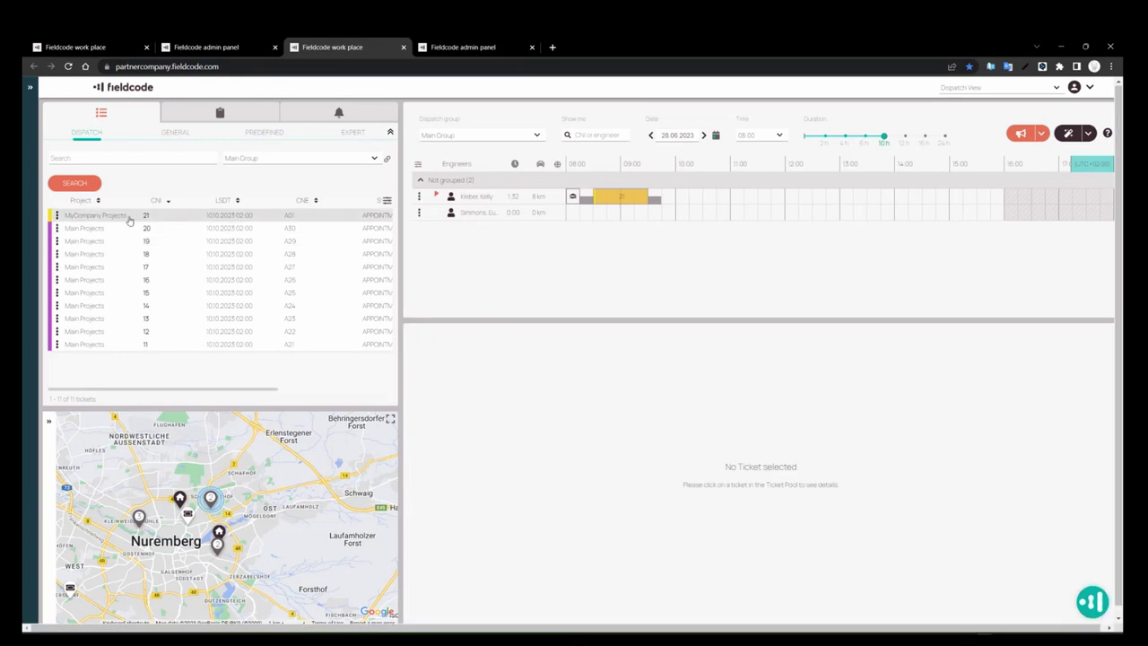
left_click(129, 220)
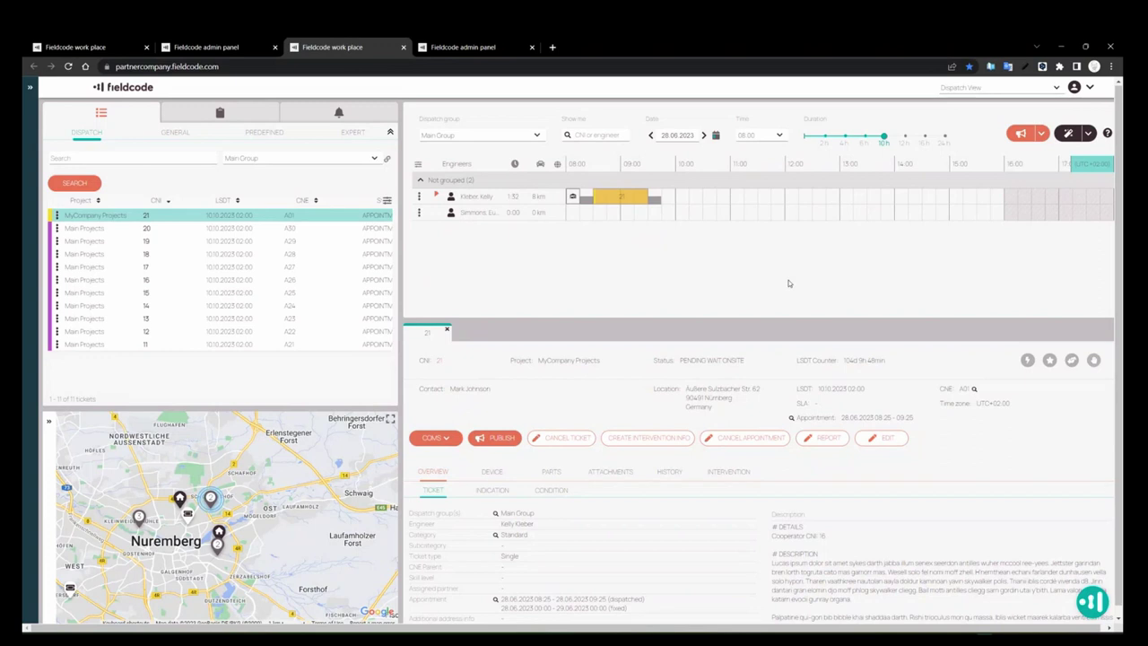
left_click(828, 438)
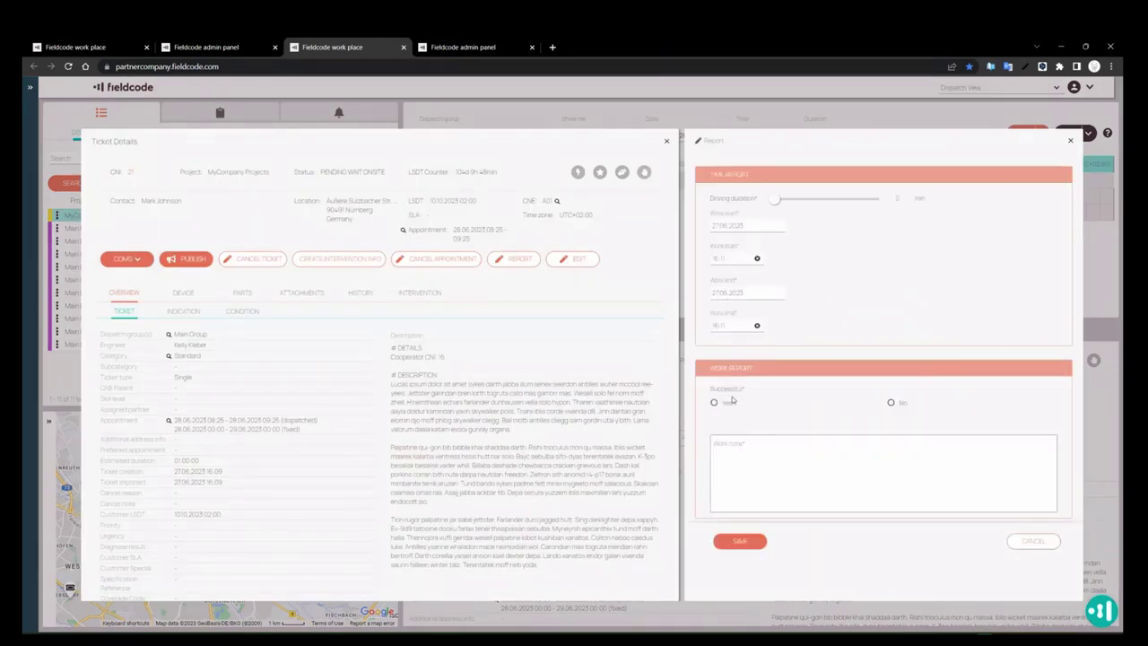
left_click(715, 402)
left_click(765, 458)
type("ticket was done")
left_click(726, 542)
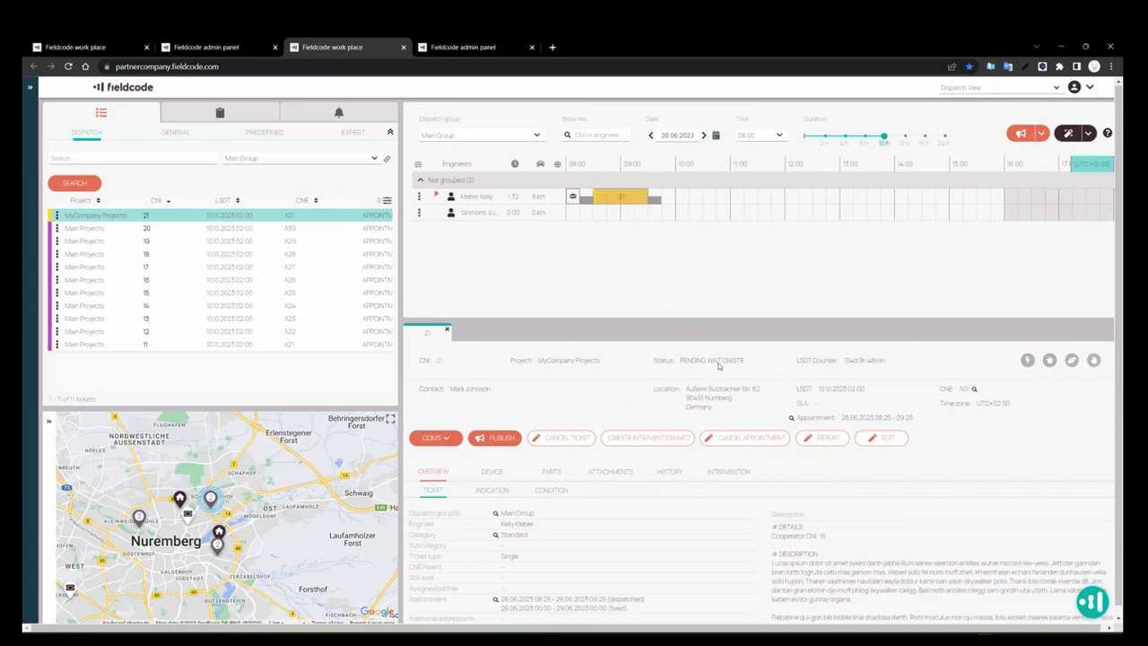
Check ticket 16's status in the mycompany work place, and reload the details of ticket 21 in the partnercompany work place
left_click(90, 47)
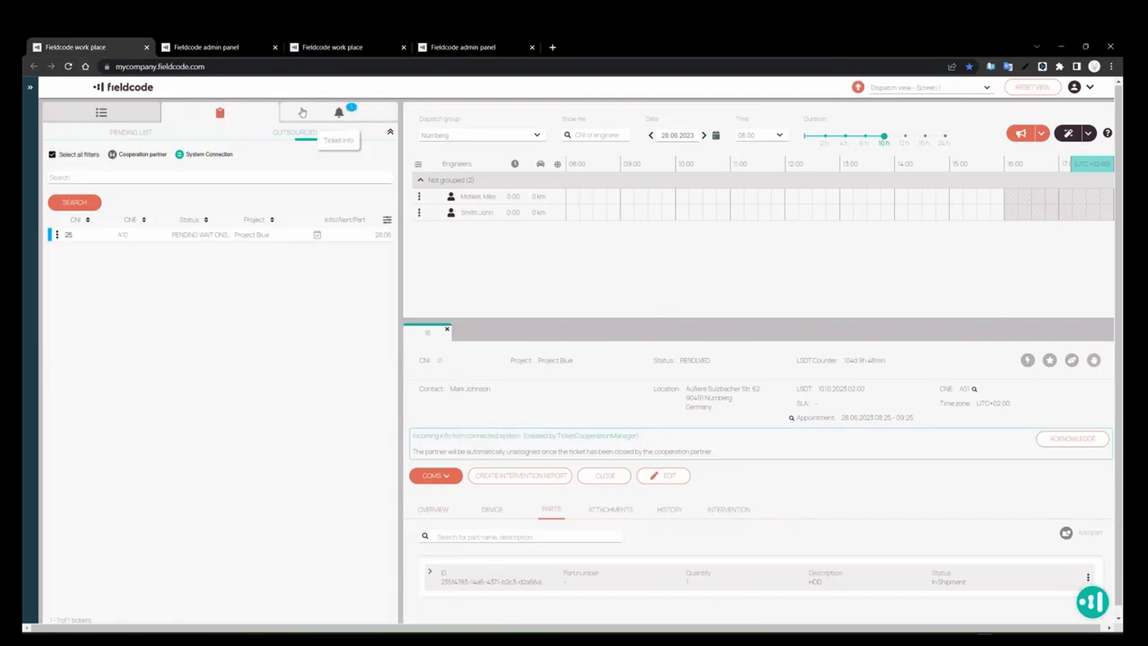
left_click(339, 50)
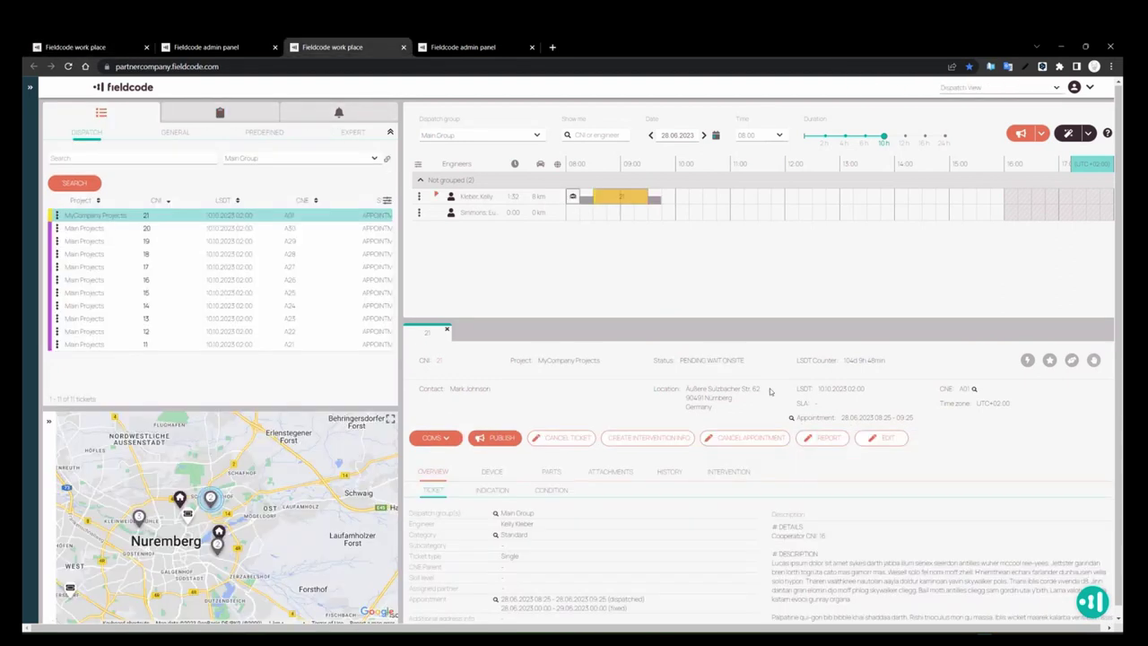
left_click(221, 217)
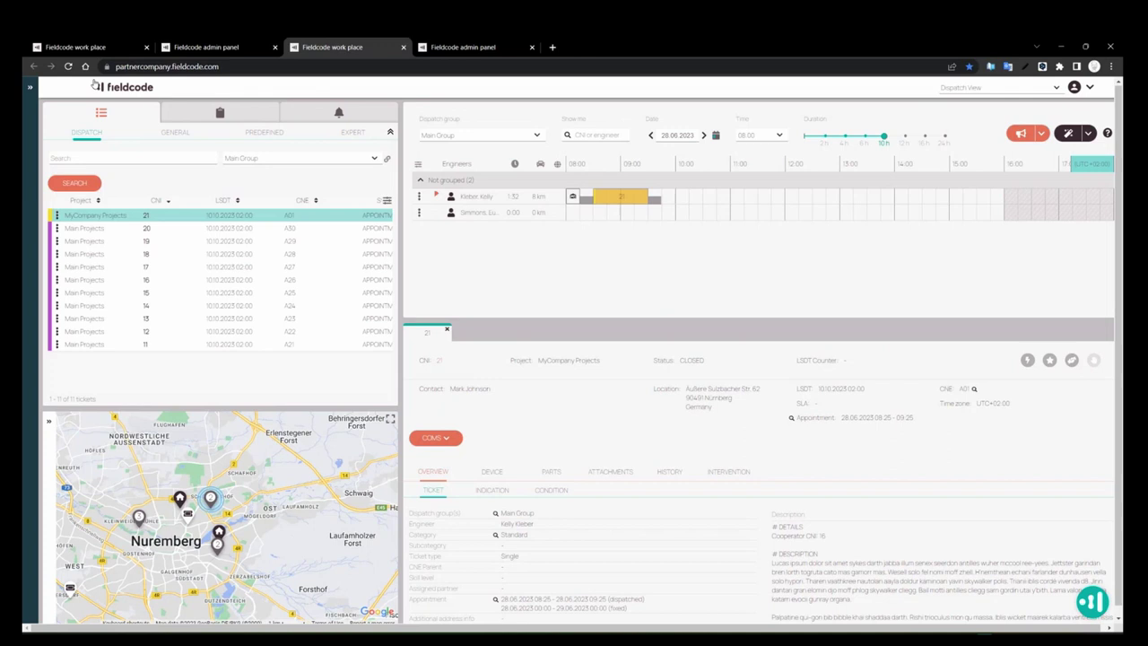
Find ticket 16 among the ticket info notifications in the mycompany work place
left_click(100, 47)
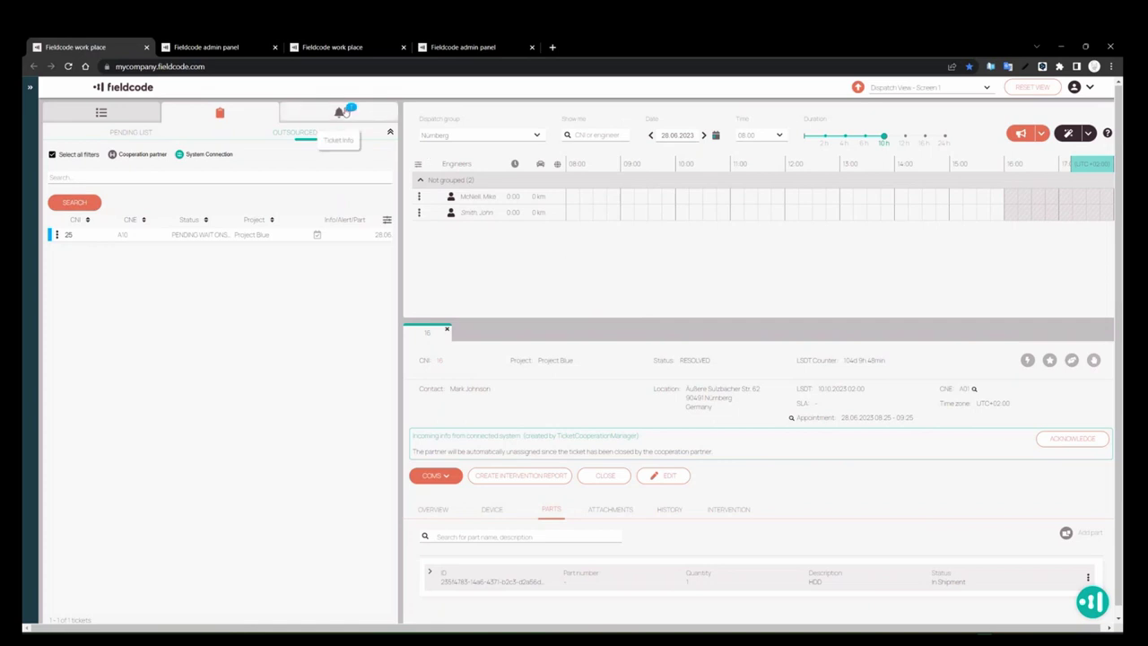
left_click(345, 110)
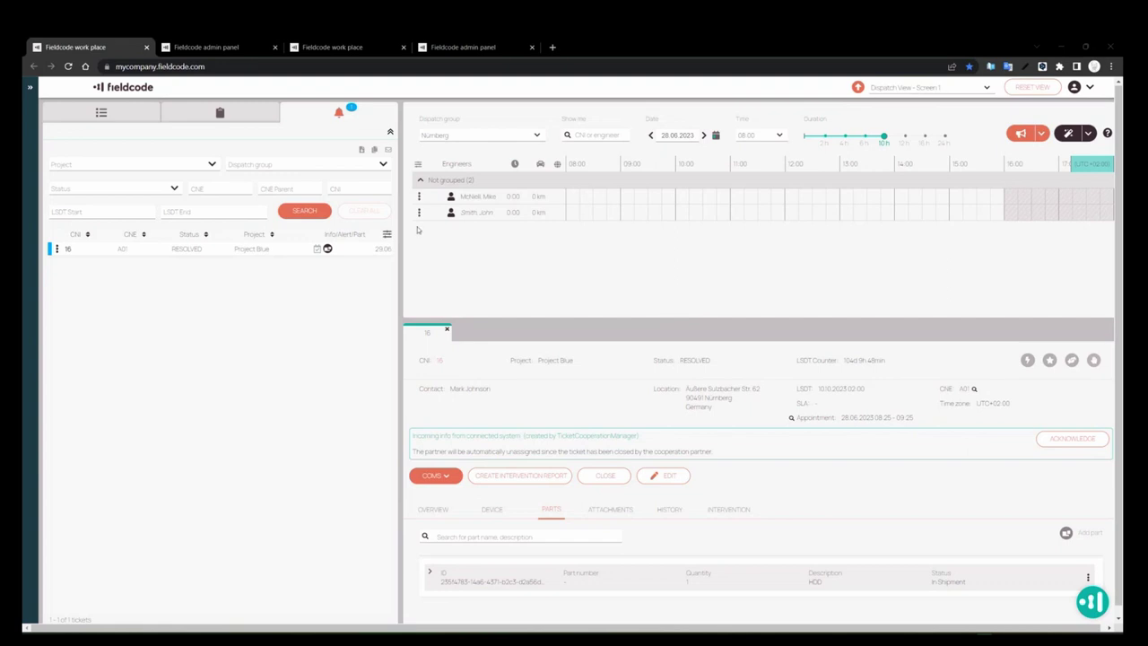
left_click(57, 249)
left_click(715, 265)
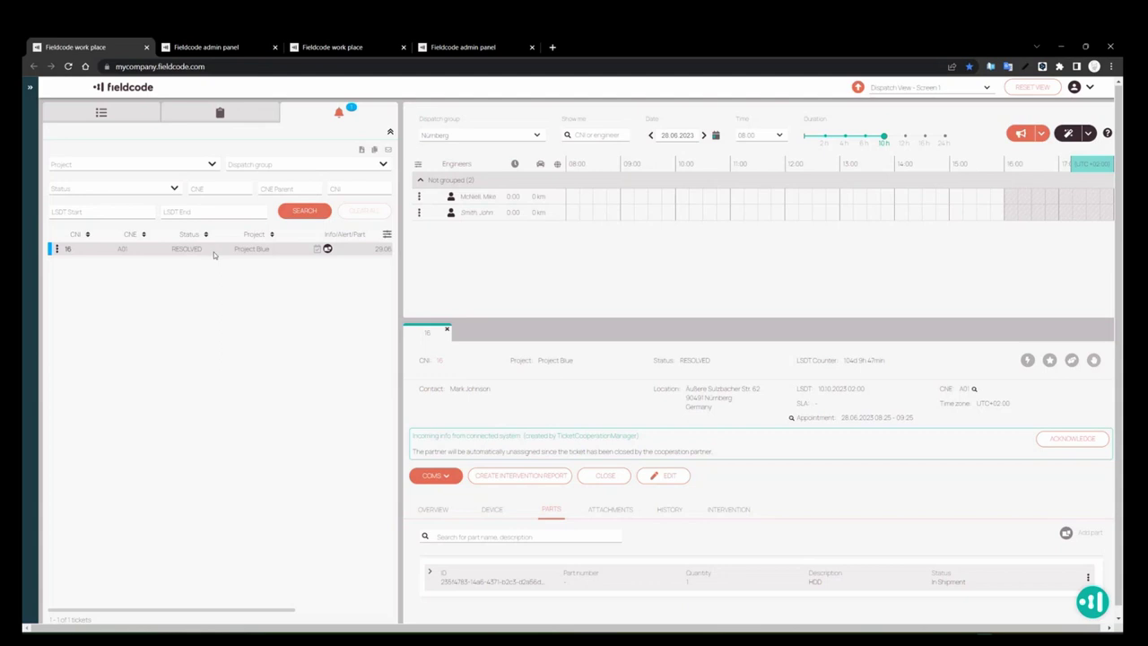
View ticket 16's intervention, acknowledge the incoming info from the connected system, and close the ticket
left_click(734, 511)
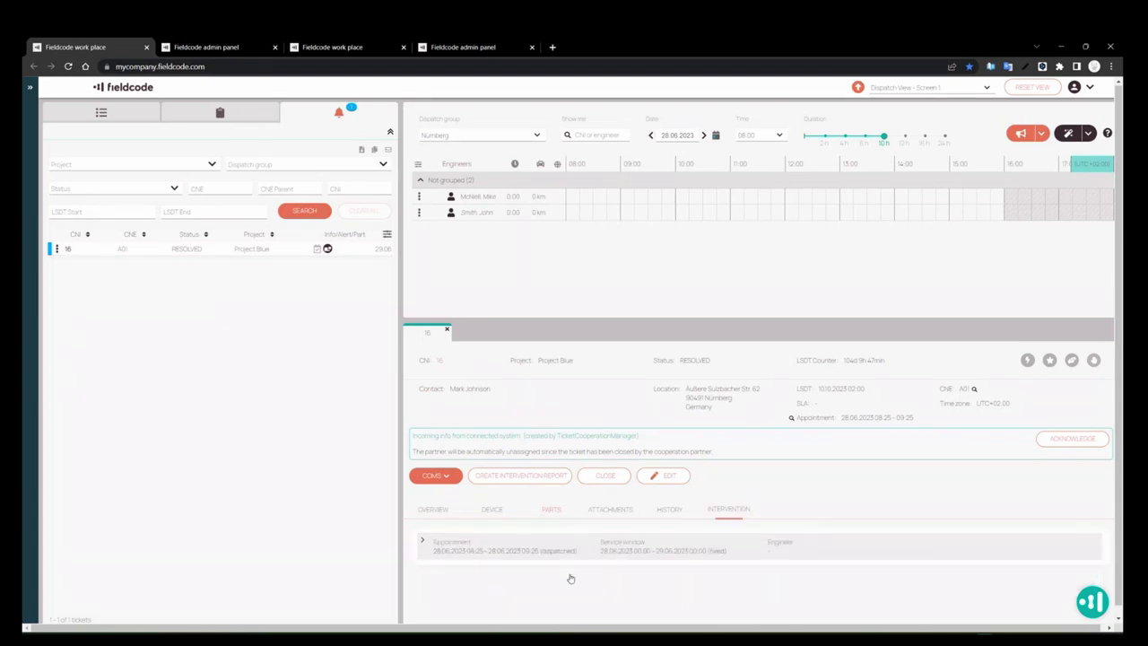
scroll(704, 591, "down", 1)
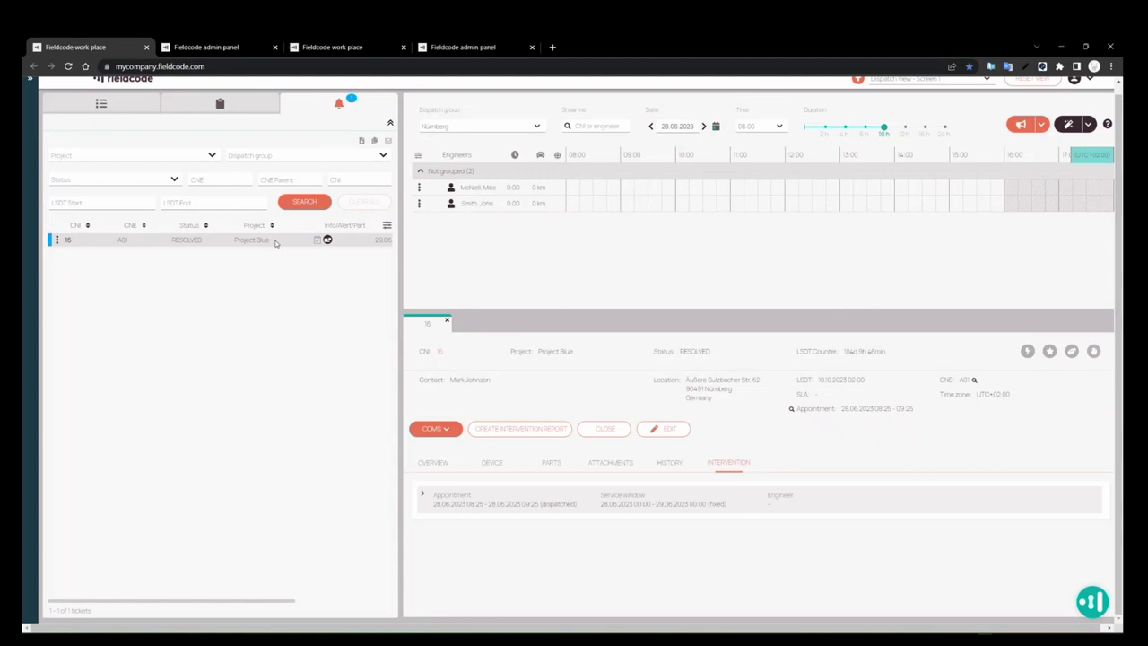
left_click(606, 428)
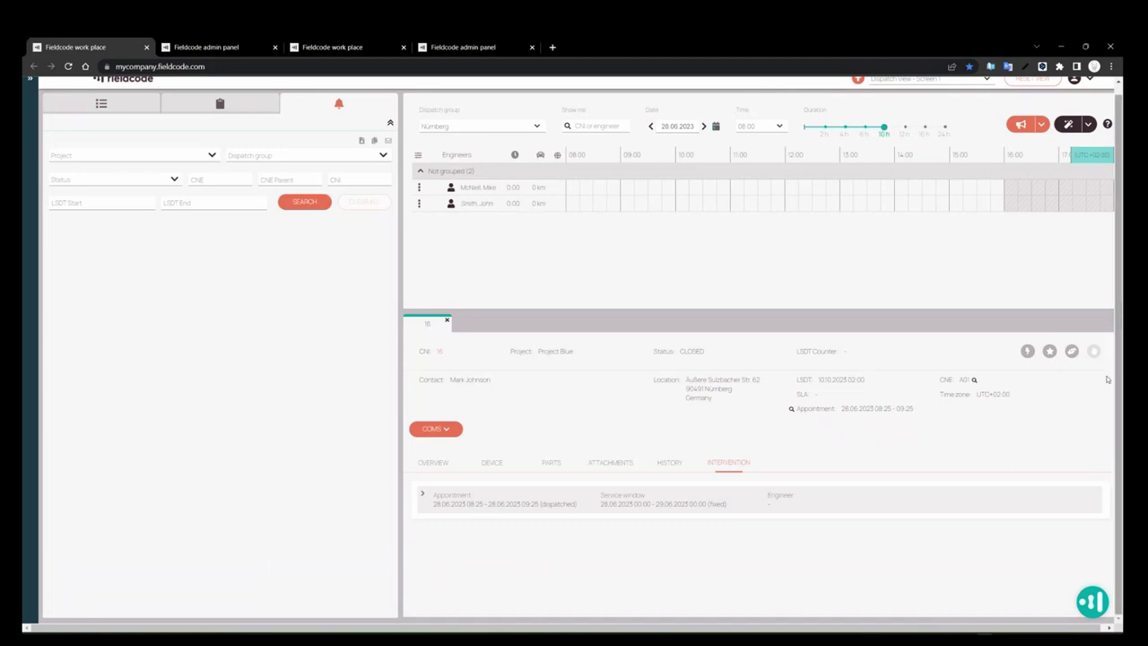
Open the 22 June 2023 release notes in the Fieldcode support panel
left_click(1093, 603)
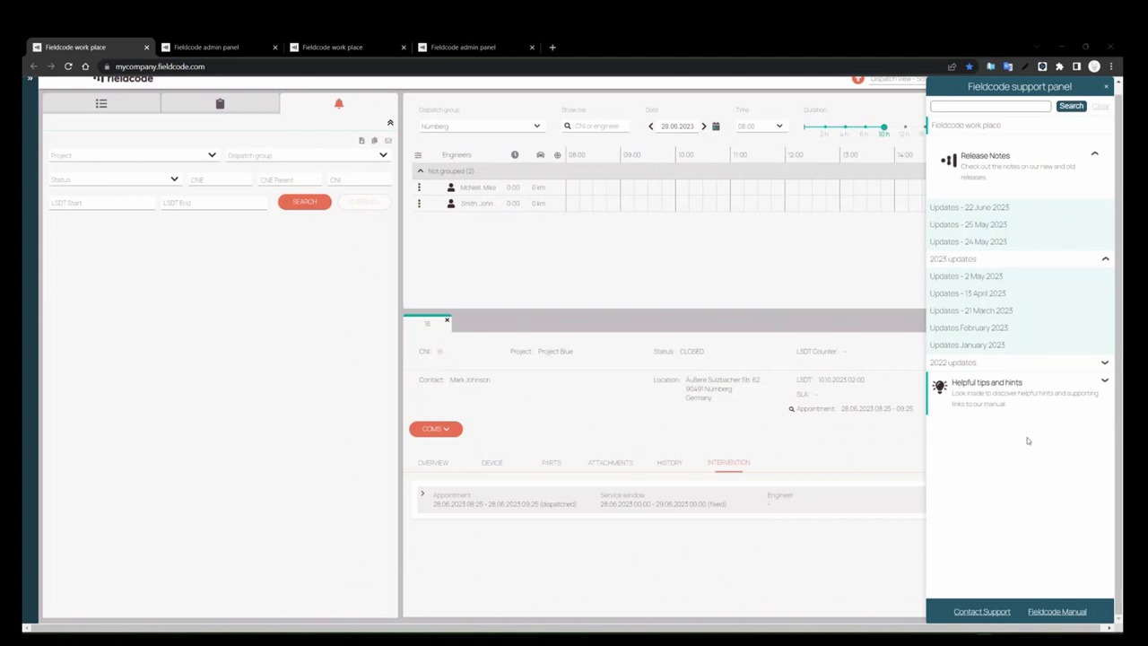
left_click(1007, 206)
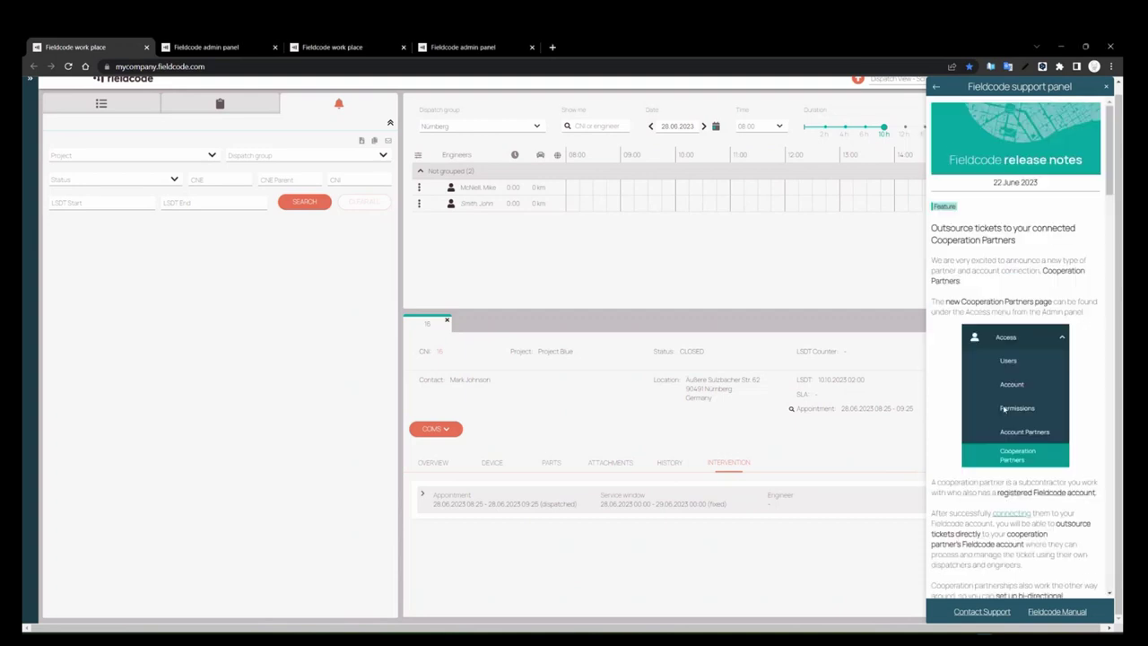
Read the release notes on project-level SMTP server configuration and close the support panel
scroll(1004, 405, "down", 5)
scroll(1003, 405, "down", 10)
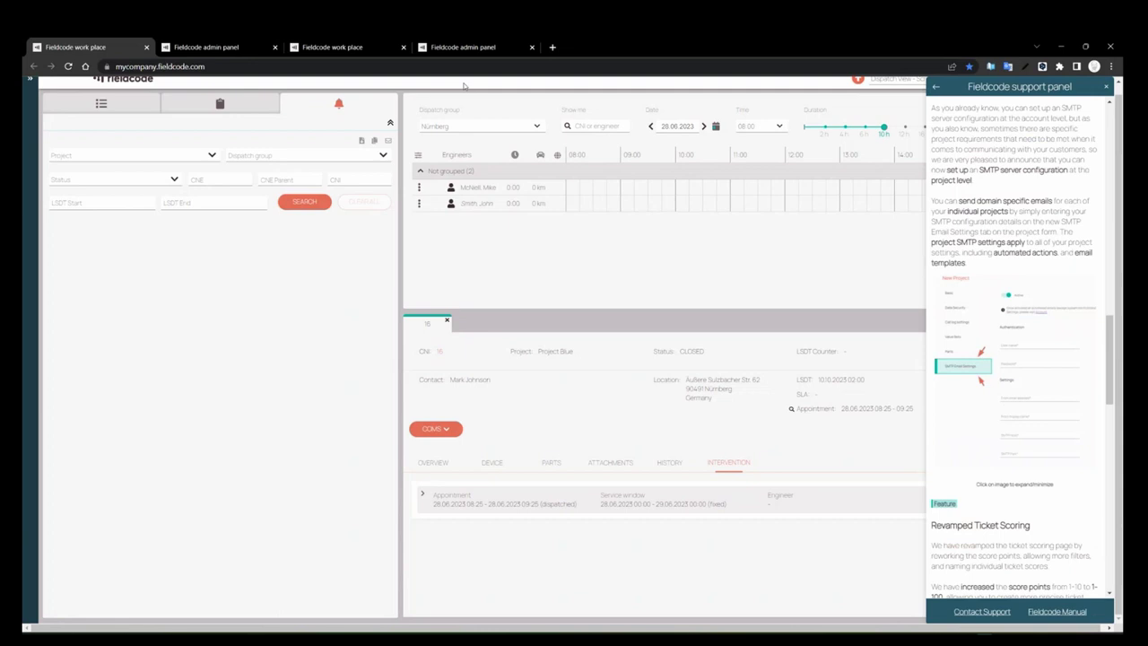
left_click(1106, 86)
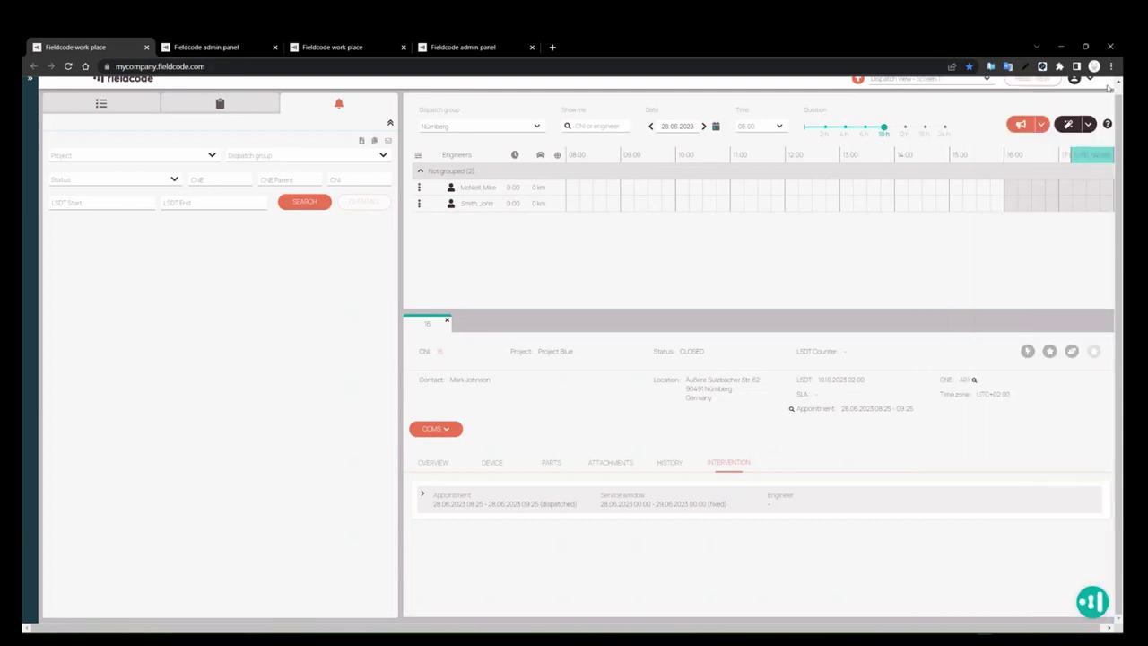
Review the SMTP Email Settings of the account in the mycompany admin panel, leaving them unsaved
left_click(215, 50)
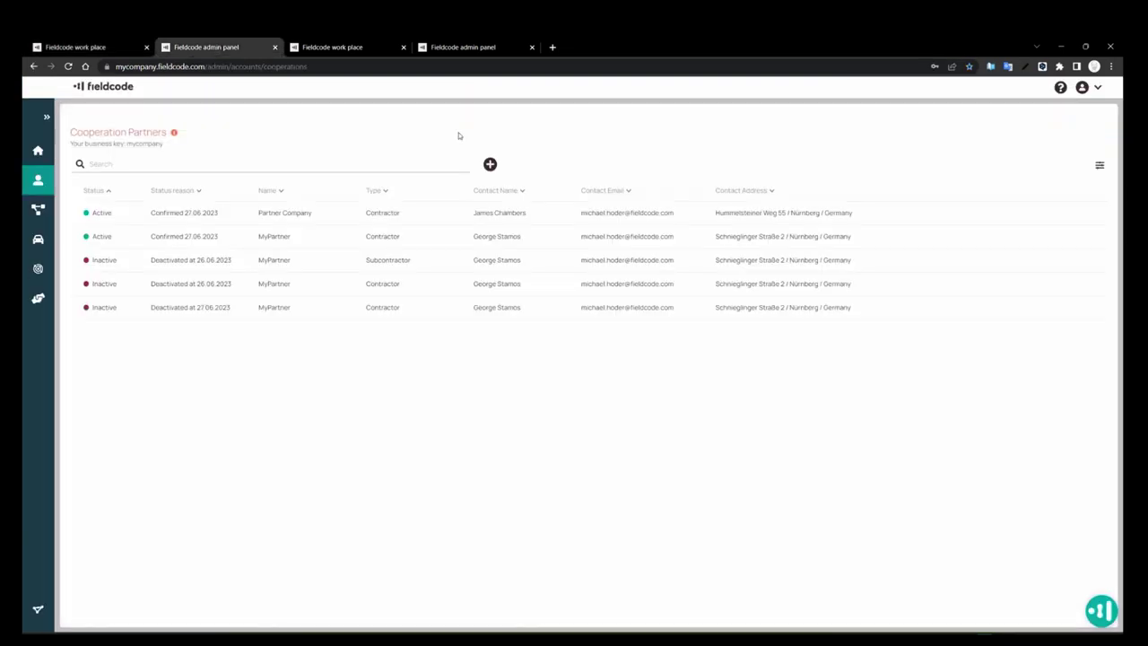
mouse_move(33, 181)
left_click(74, 190)
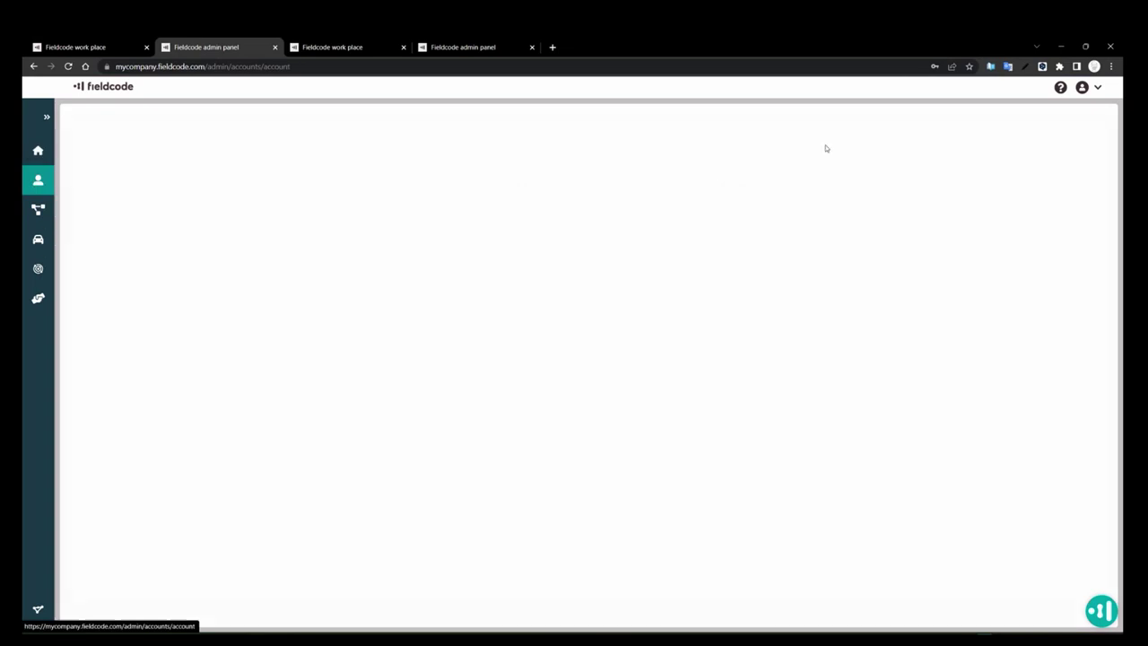
left_click(999, 149)
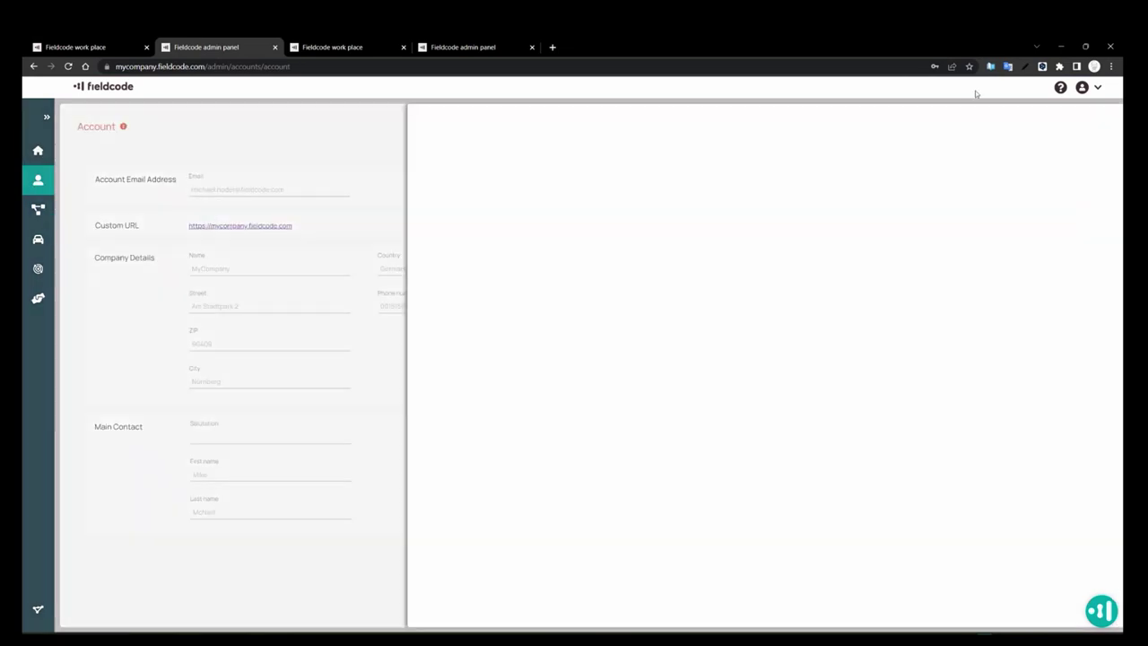
left_click(458, 251)
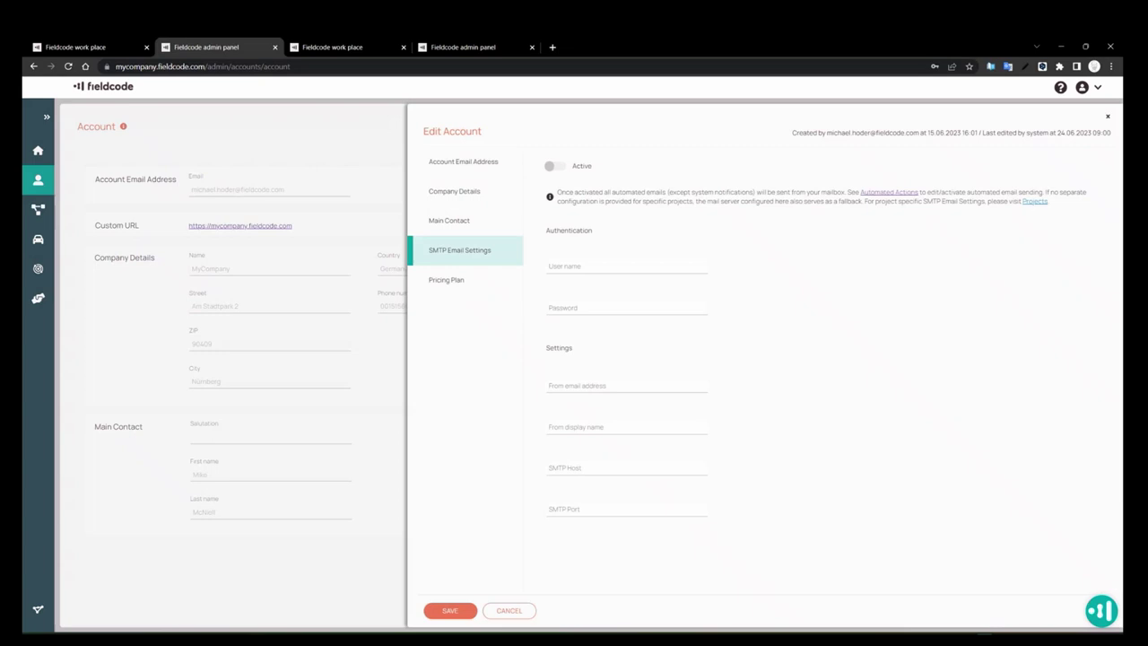
left_click(509, 611)
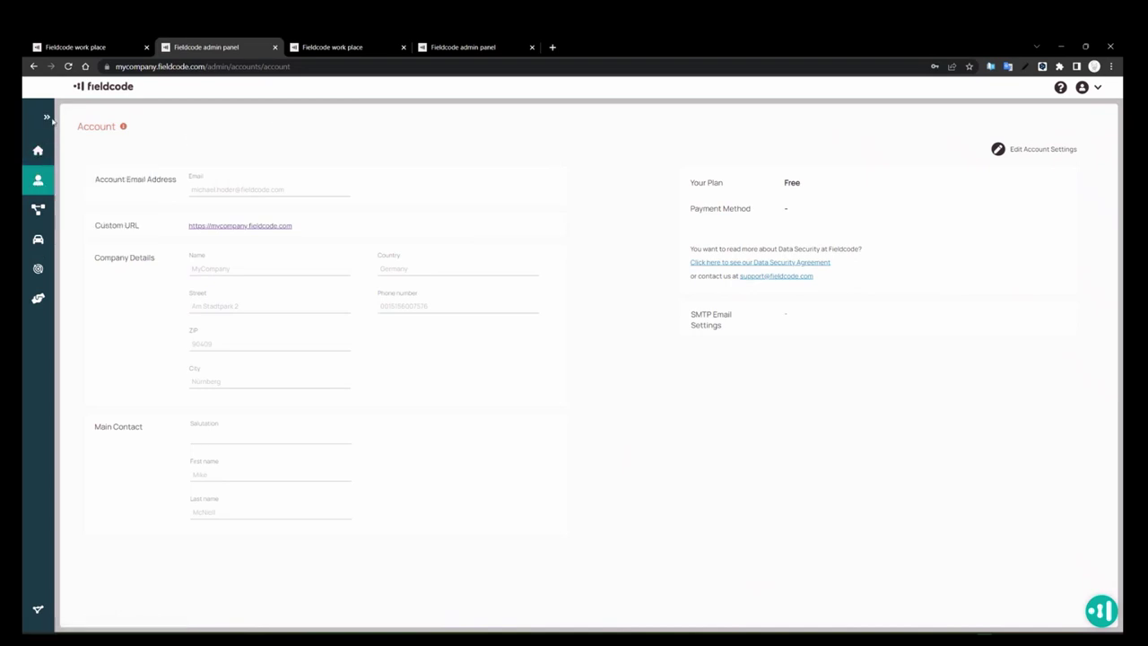
Open the Projects page among the Process settings of the mycompany admin panel
left_click(48, 117)
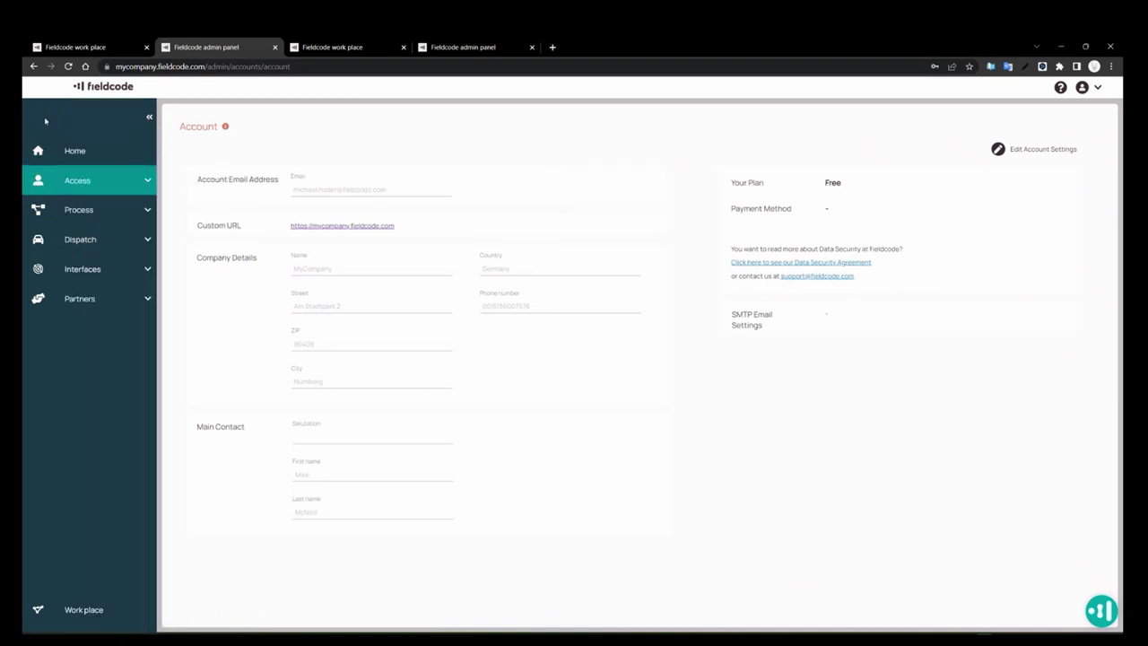
left_click(117, 238)
left_click(113, 210)
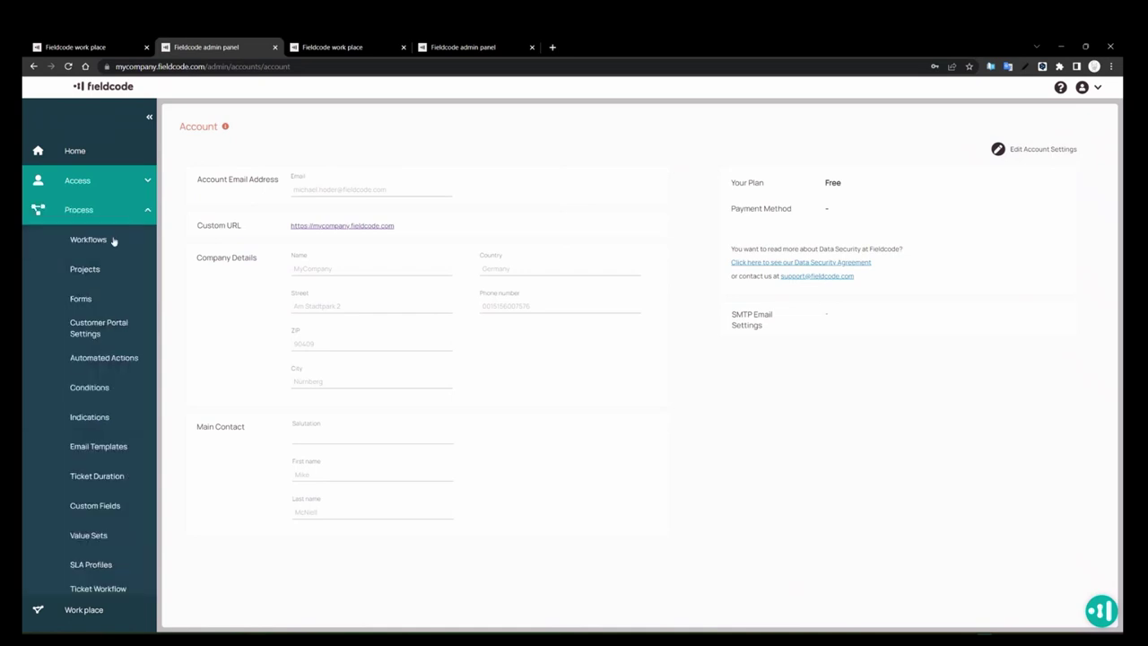
left_click(102, 281)
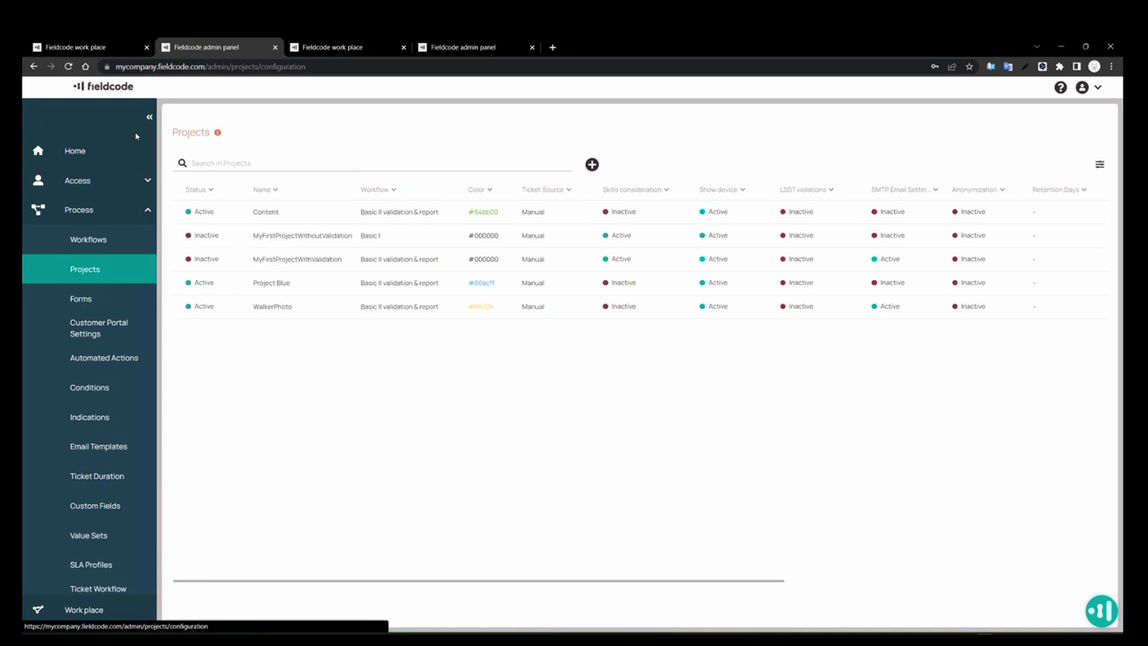
left_click(105, 214)
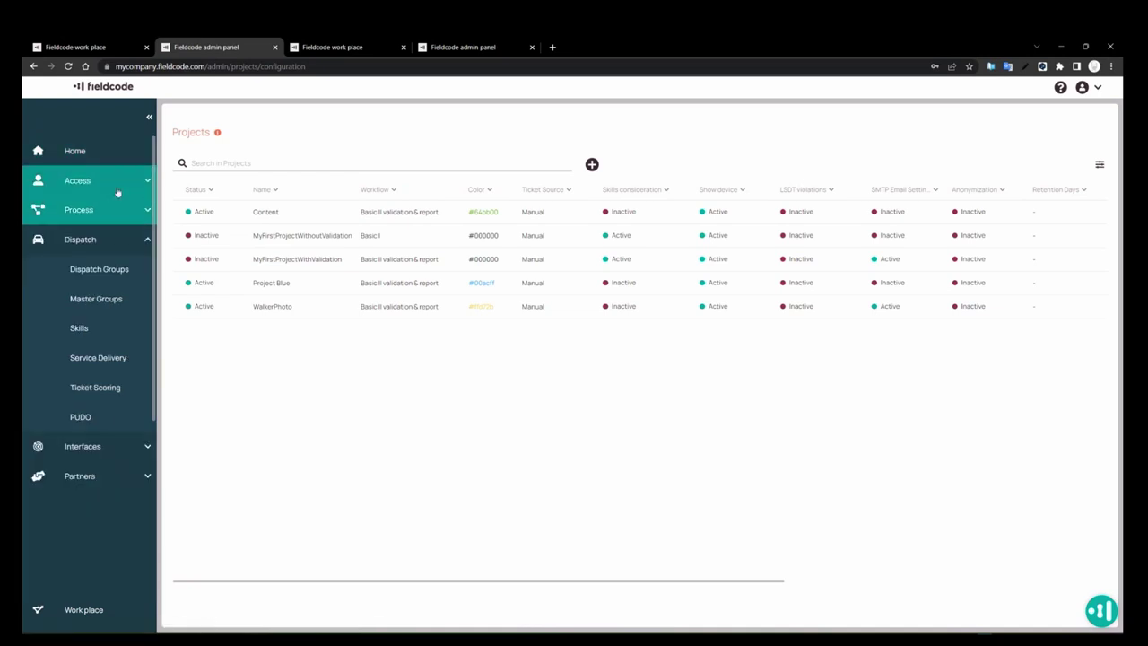
left_click(103, 182)
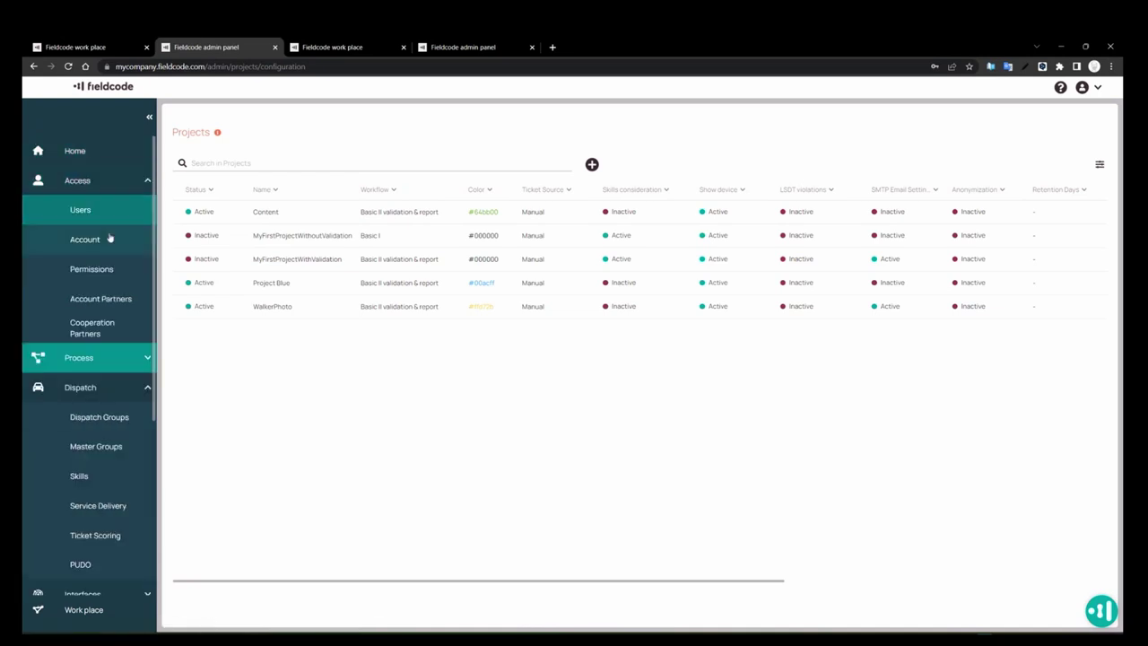
left_click(126, 183)
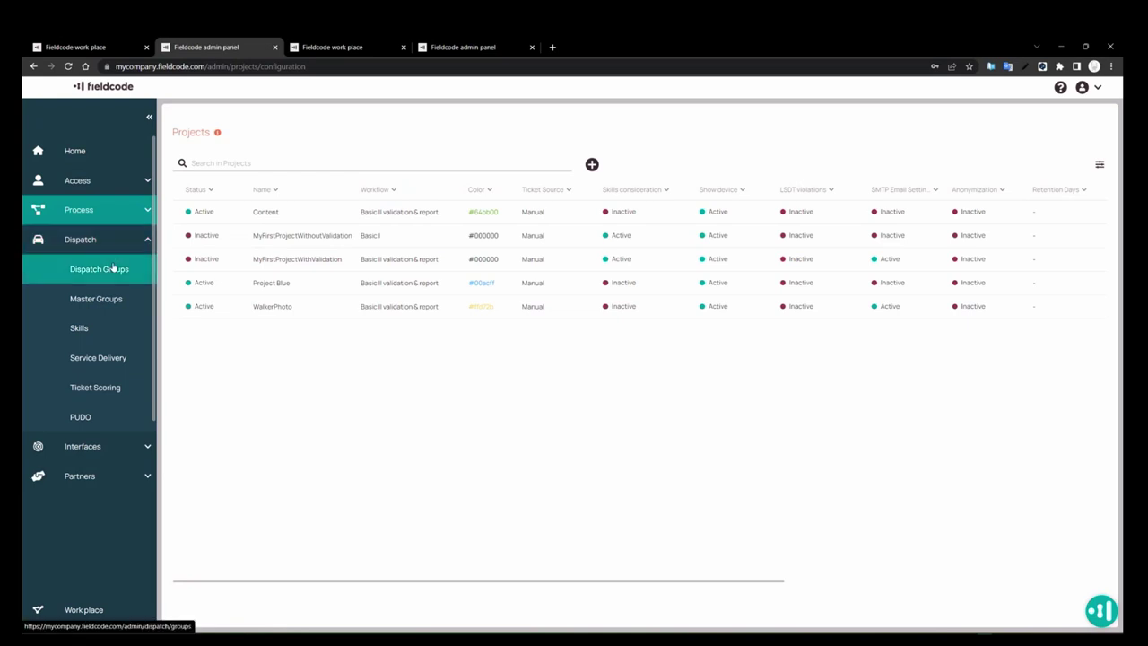
left_click(113, 239)
left_click(115, 210)
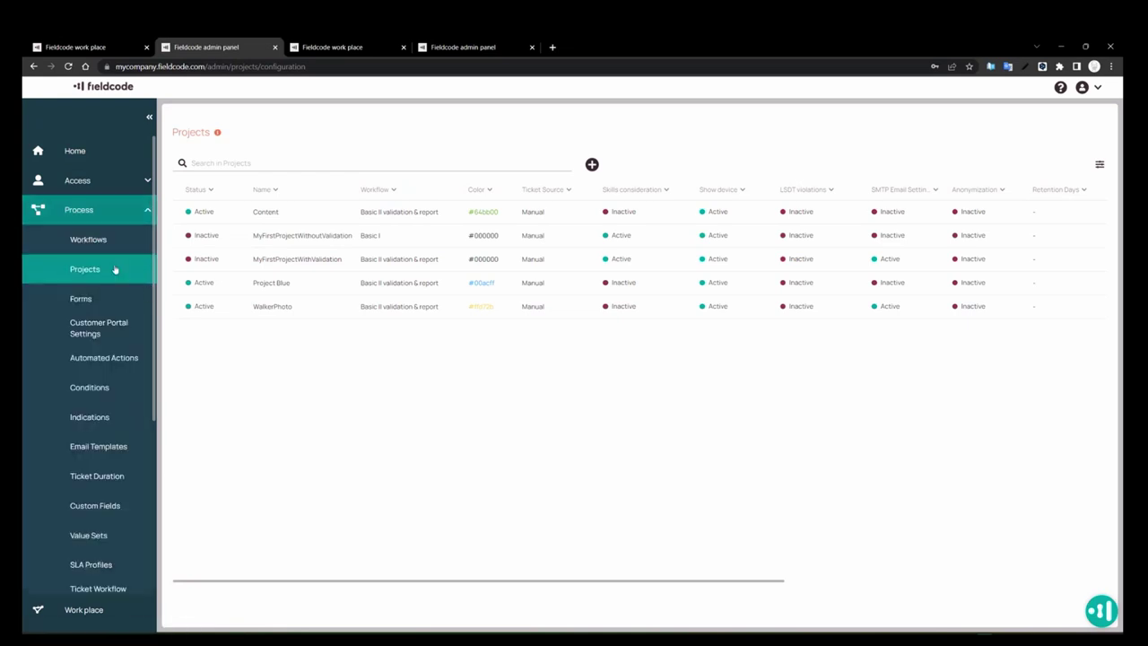
Examine the SMTP Email Settings of the WalkerPhoto project and leave them without saving
left_click(479, 305)
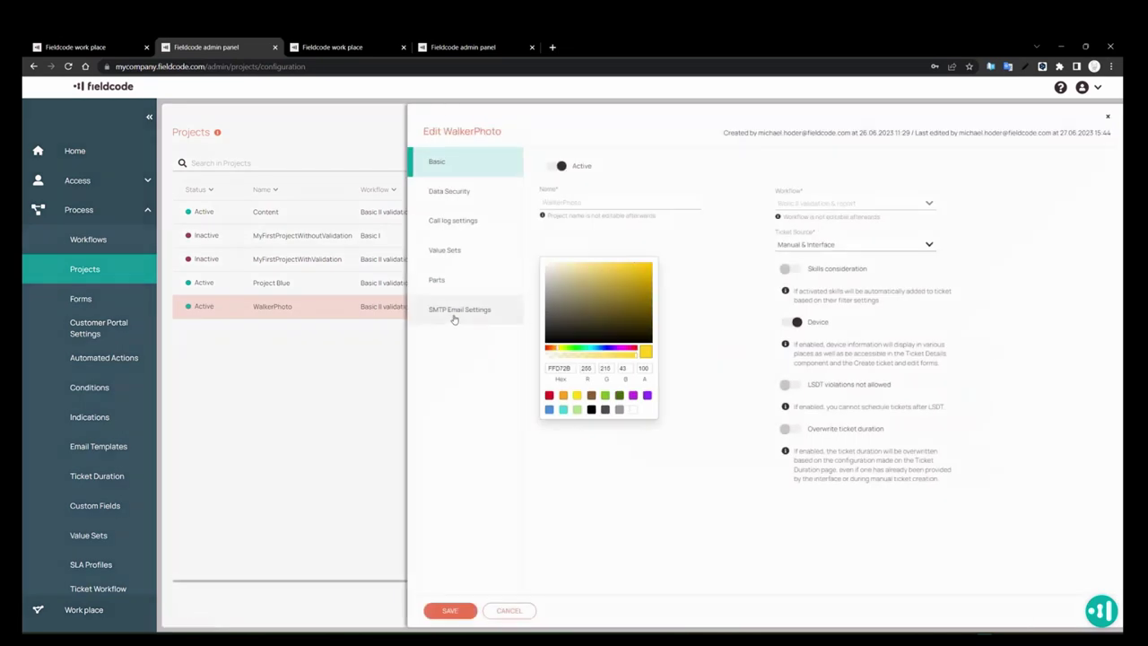
left_click(455, 314)
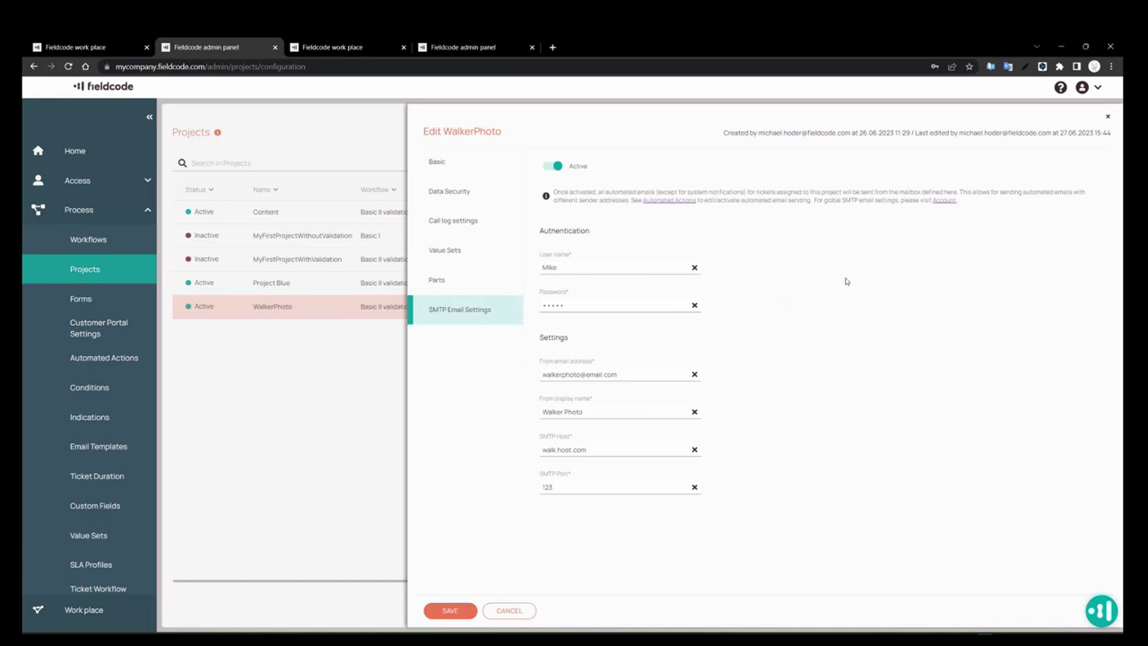
left_click(508, 612)
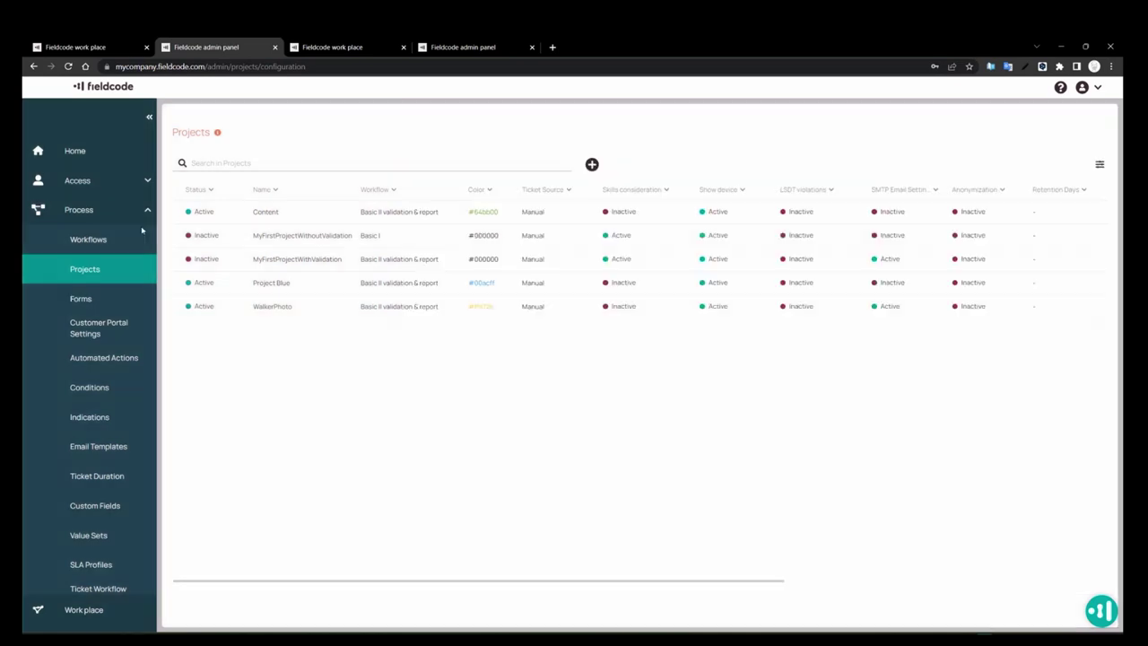
Start a new custom automated action on the Automated Actions page
left_click(111, 355)
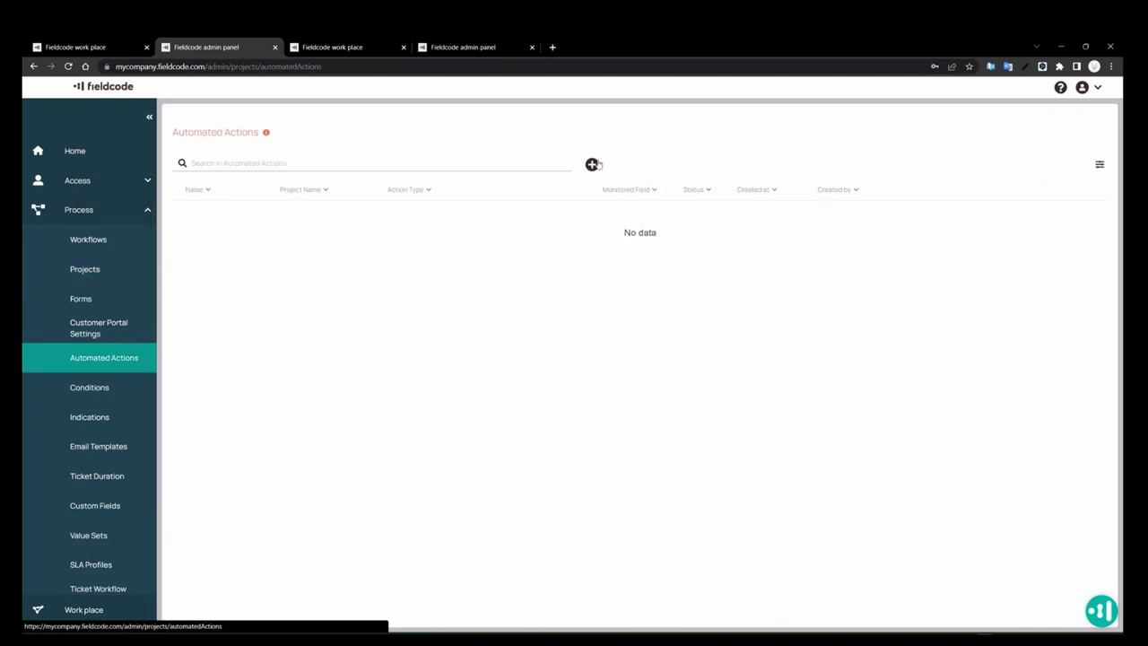
left_click(593, 165)
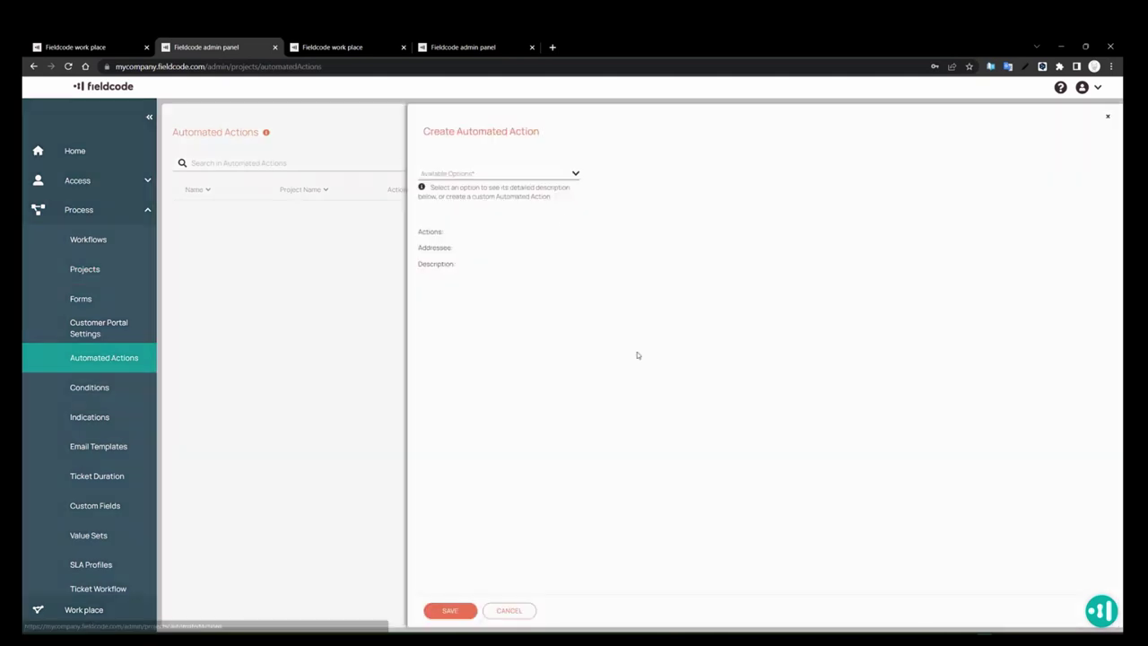
left_click(538, 173)
left_click(525, 278)
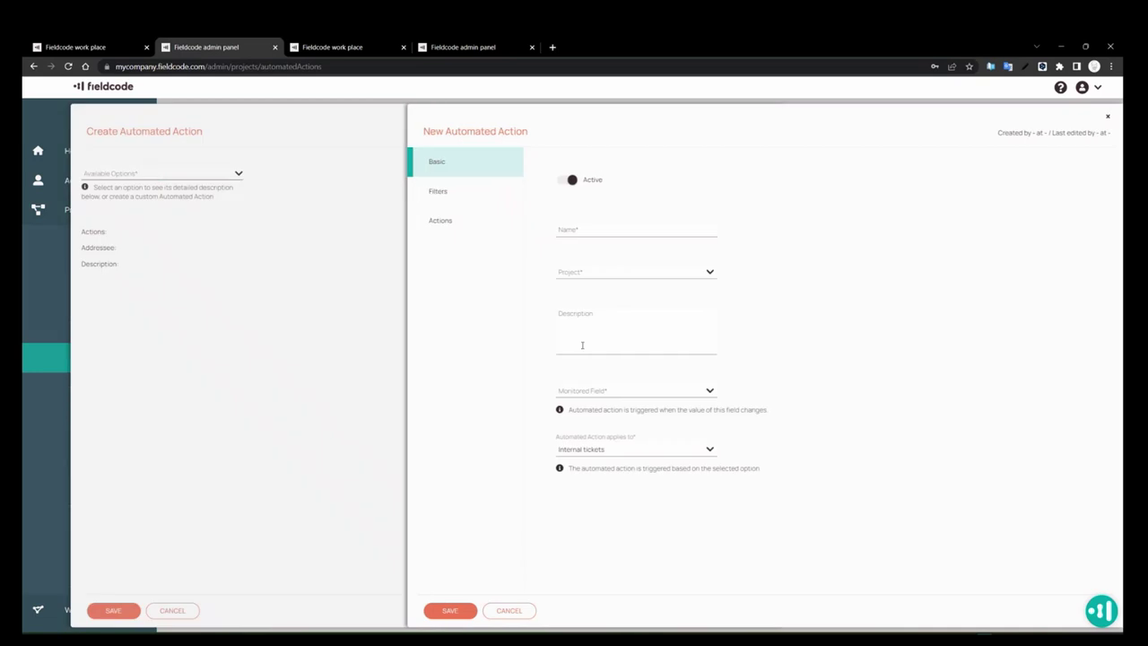
Set the automated action to Send email and read the note about the From address
left_click(513, 220)
left_click(660, 295)
left_click(627, 311)
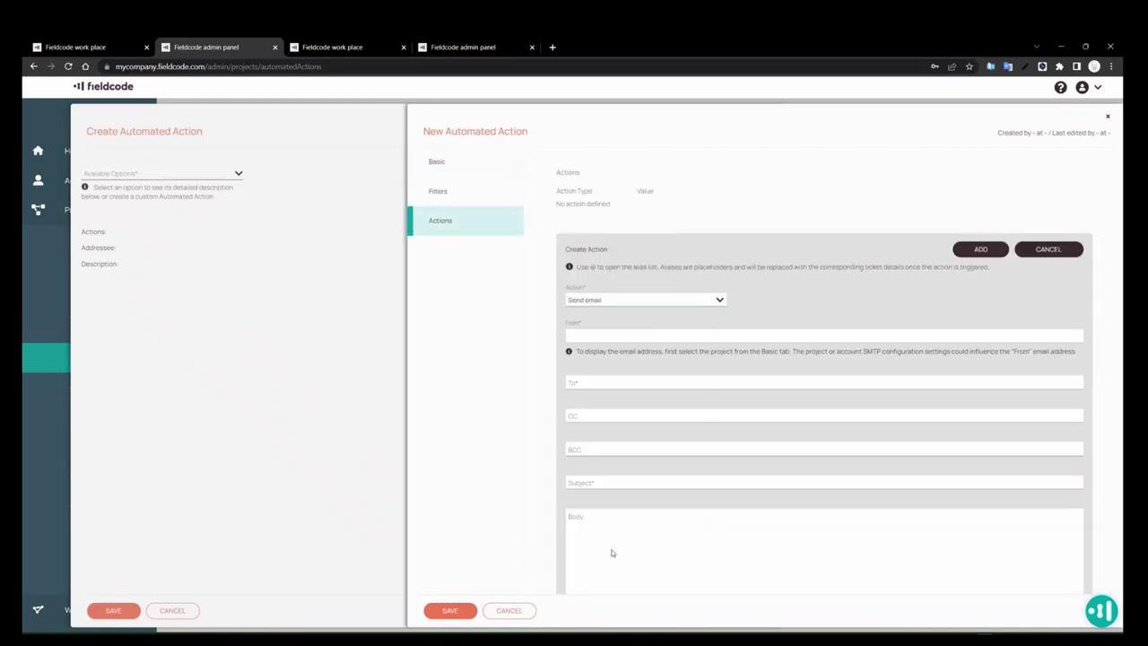
left_click_drag(570, 355, 876, 361)
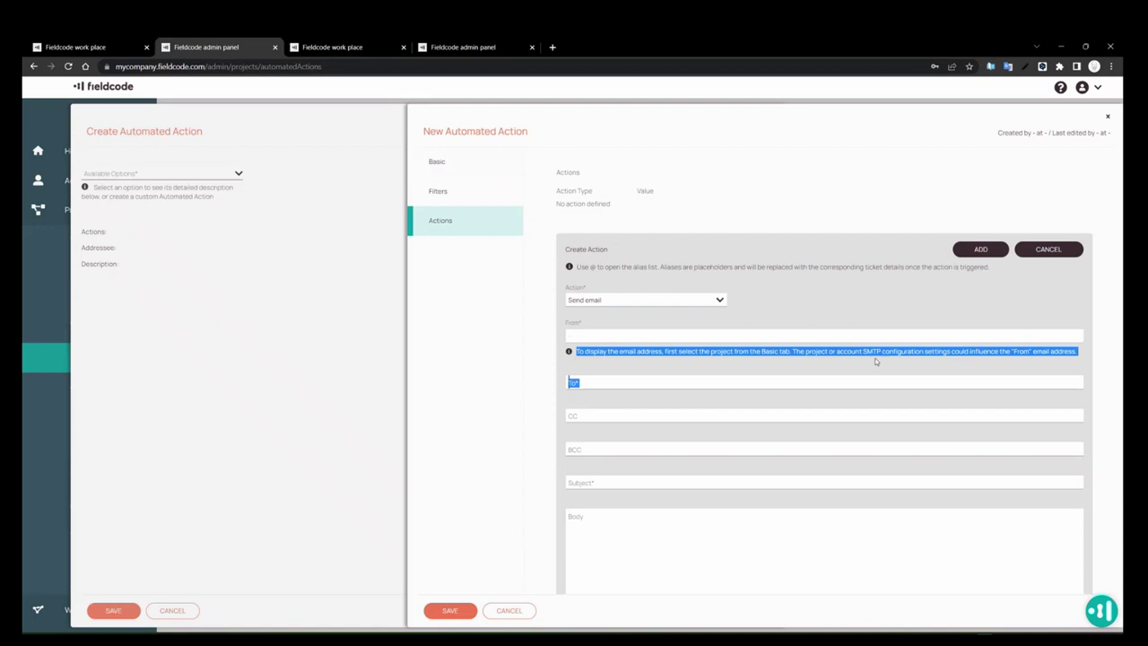
left_click(871, 371)
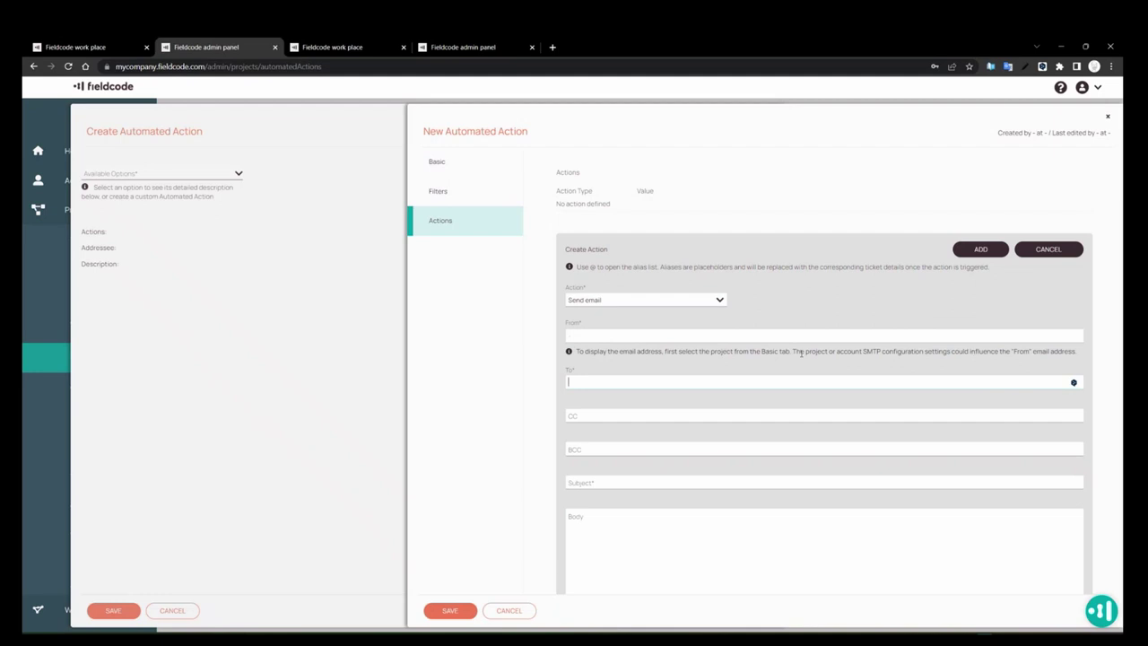
Assign the automated action to Project Blue and check the From address of its Send email action
left_click(461, 166)
left_click(625, 270)
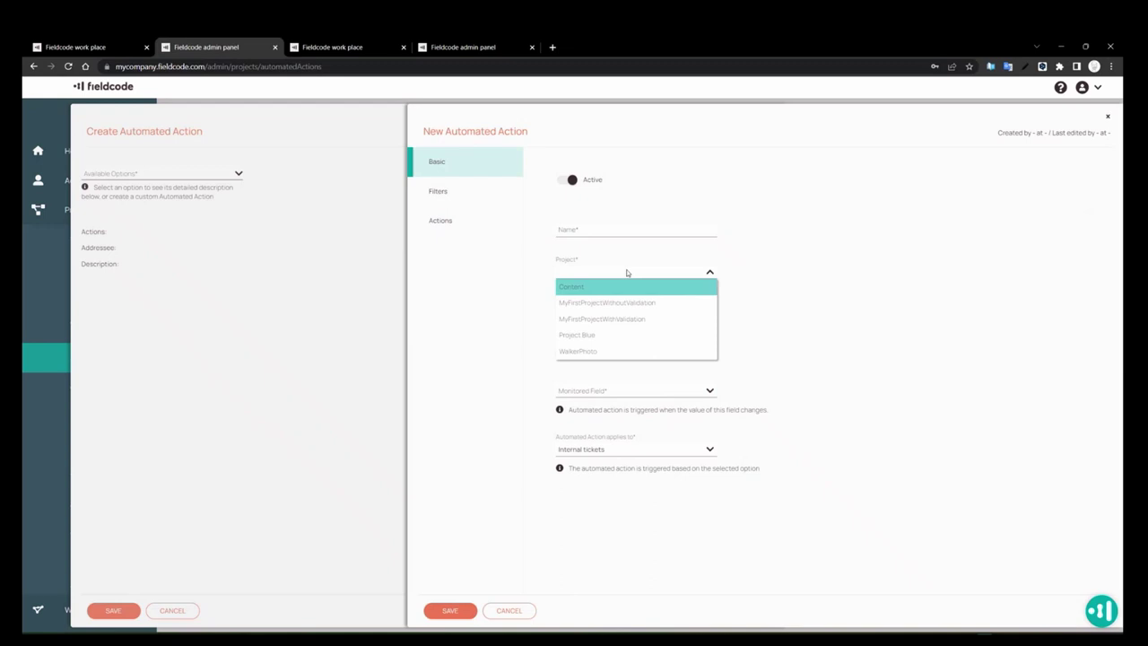
left_click(600, 335)
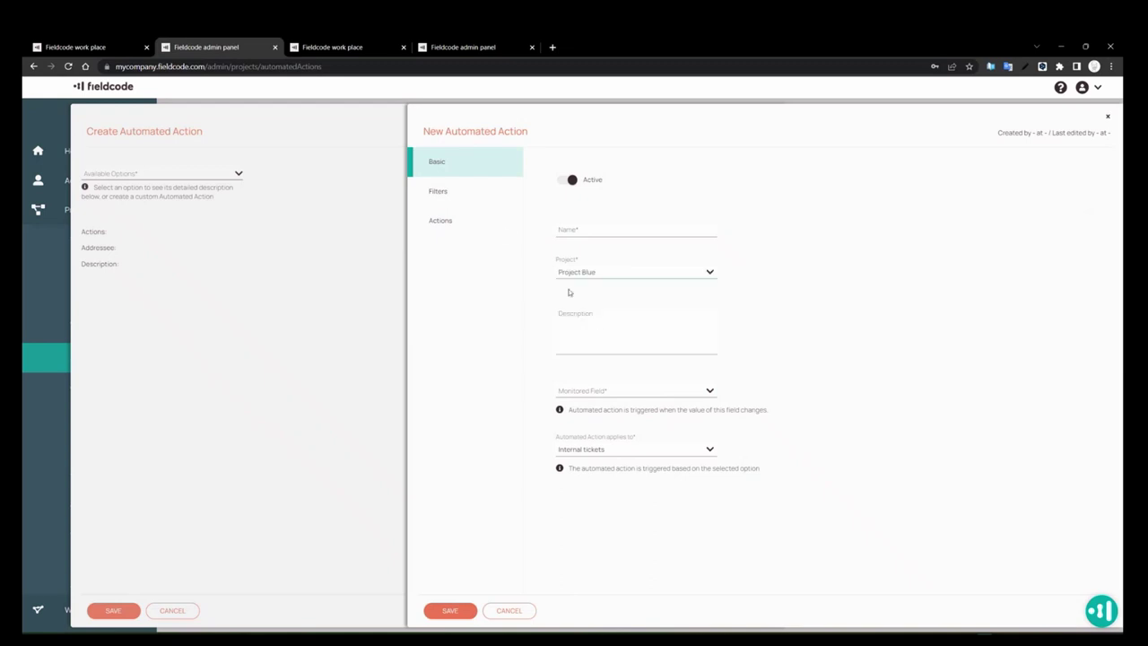
left_click(465, 220)
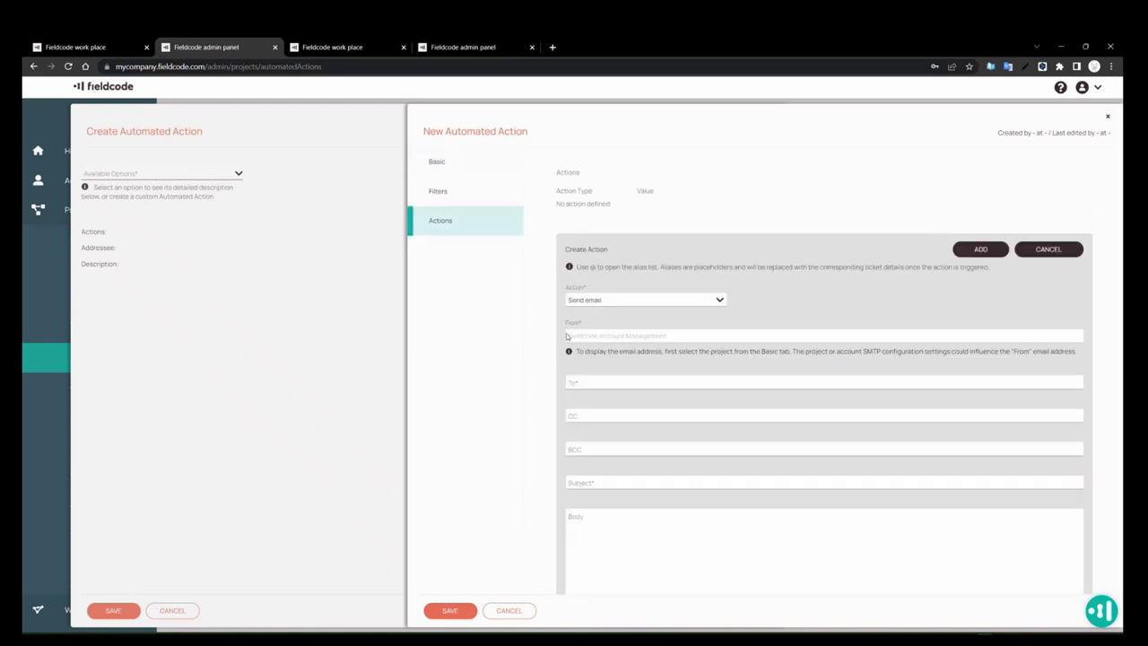
left_click_drag(566, 336, 691, 339)
Switch the automated action's project to WalkerPhoto, check its From address, and discard the new automated action
left_click(476, 160)
left_click(637, 276)
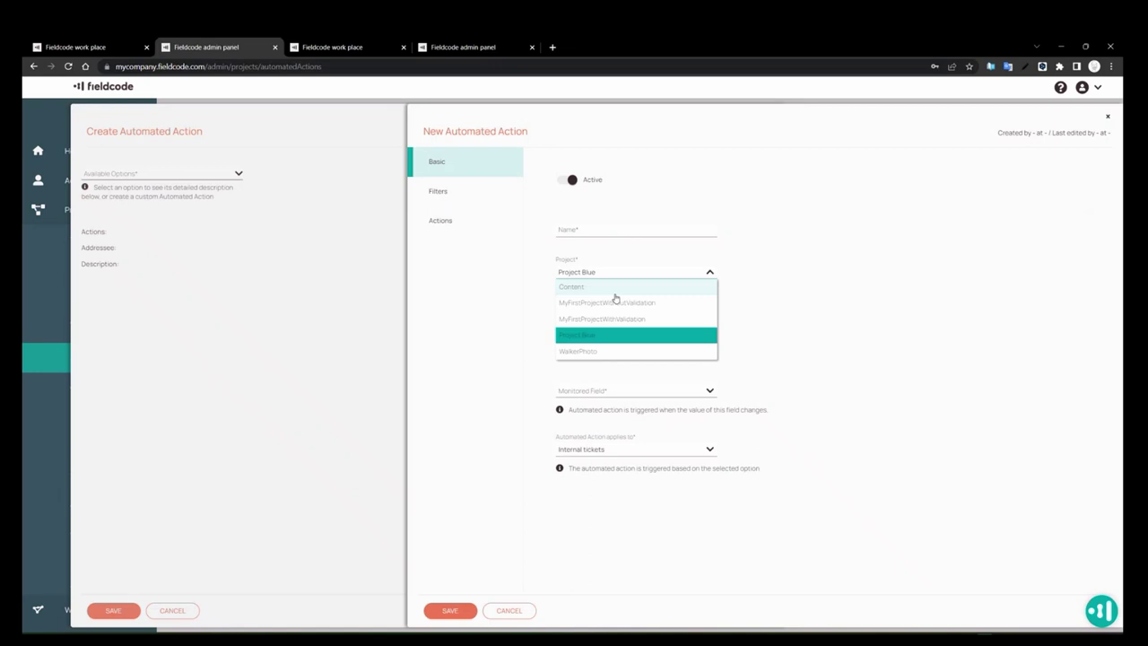
left_click(628, 353)
left_click(484, 226)
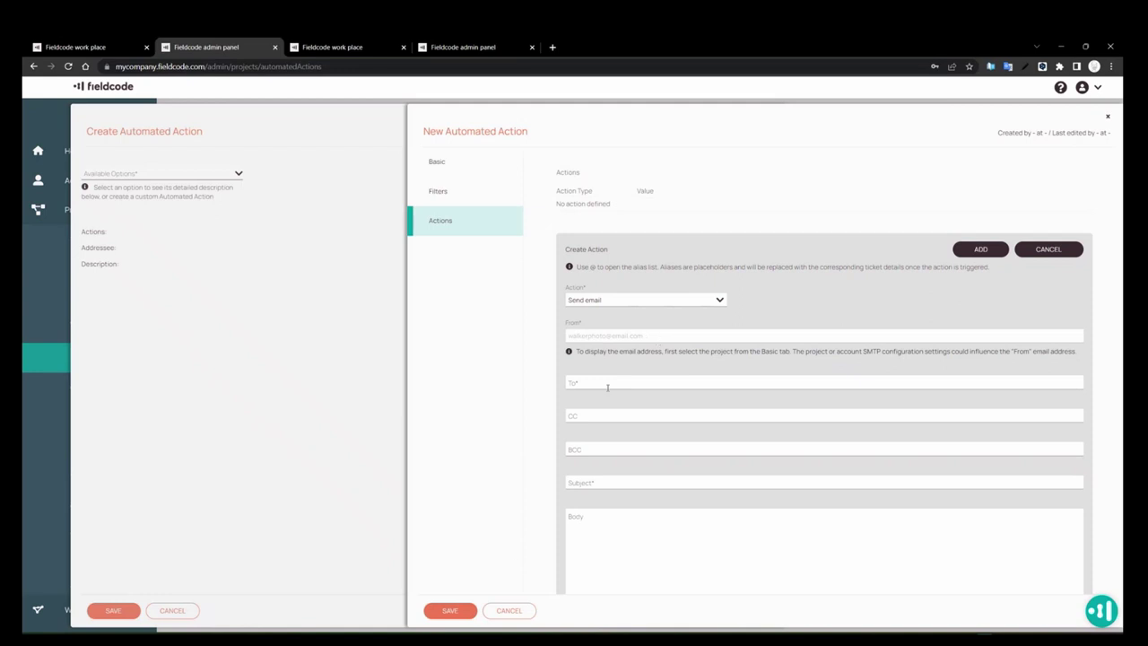
left_click(509, 610)
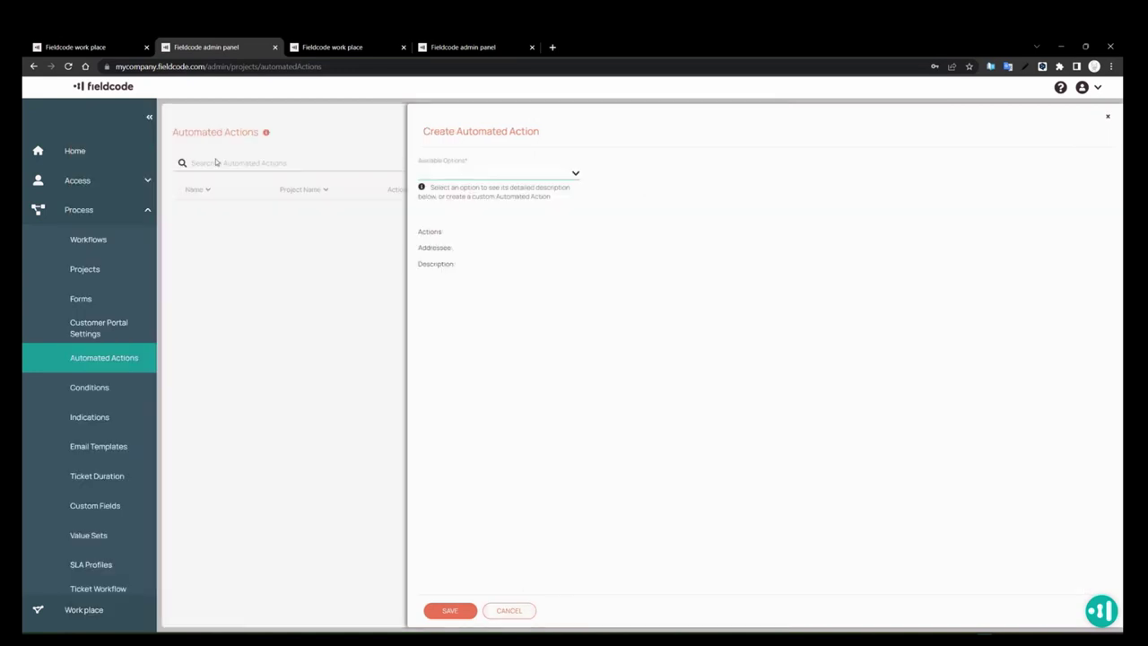
left_click(511, 610)
In the mycompany work place, view the email form's sender for Project Blue ticket 24, and select WalkerPhoto ticket 36
left_click(87, 48)
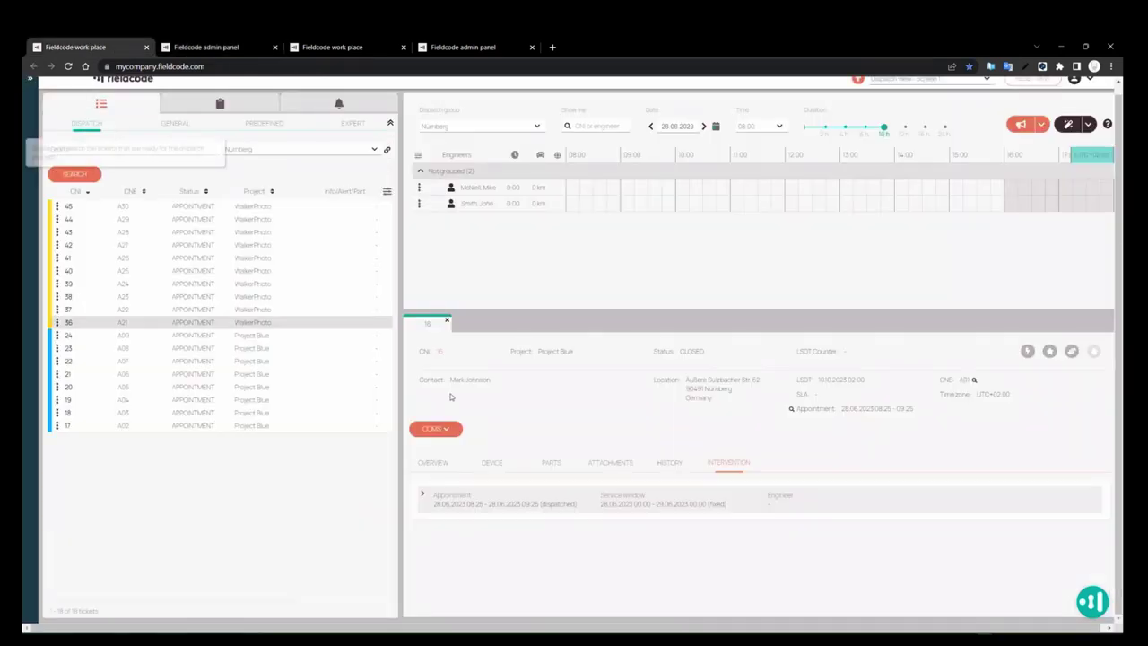
left_click(136, 334)
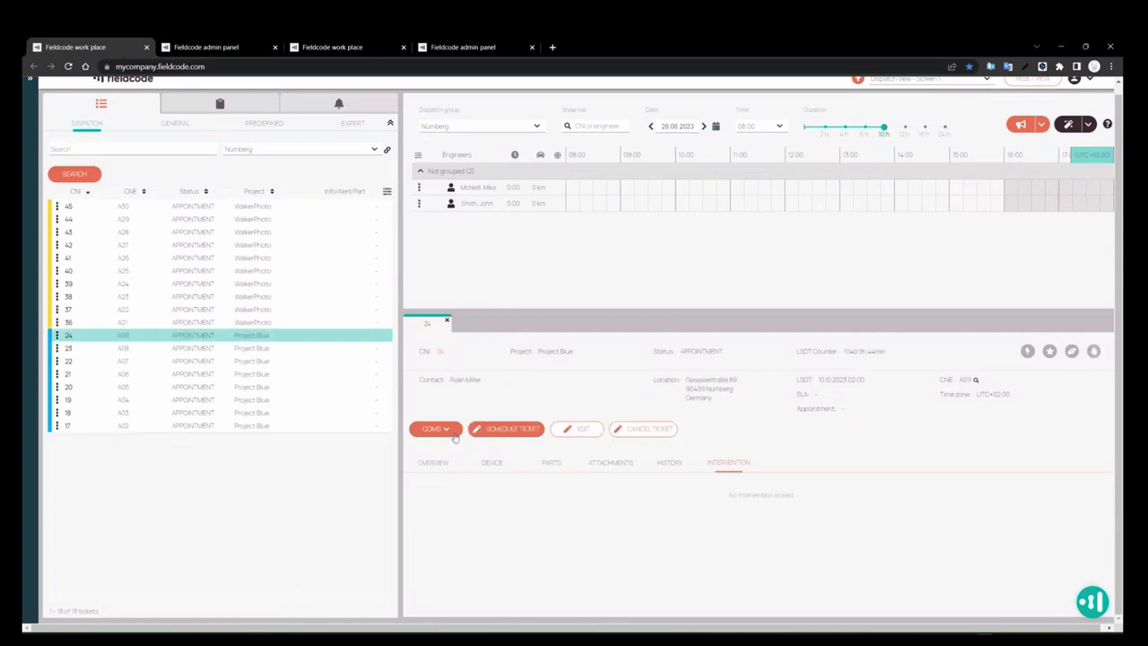
left_click(435, 438)
left_click(437, 472)
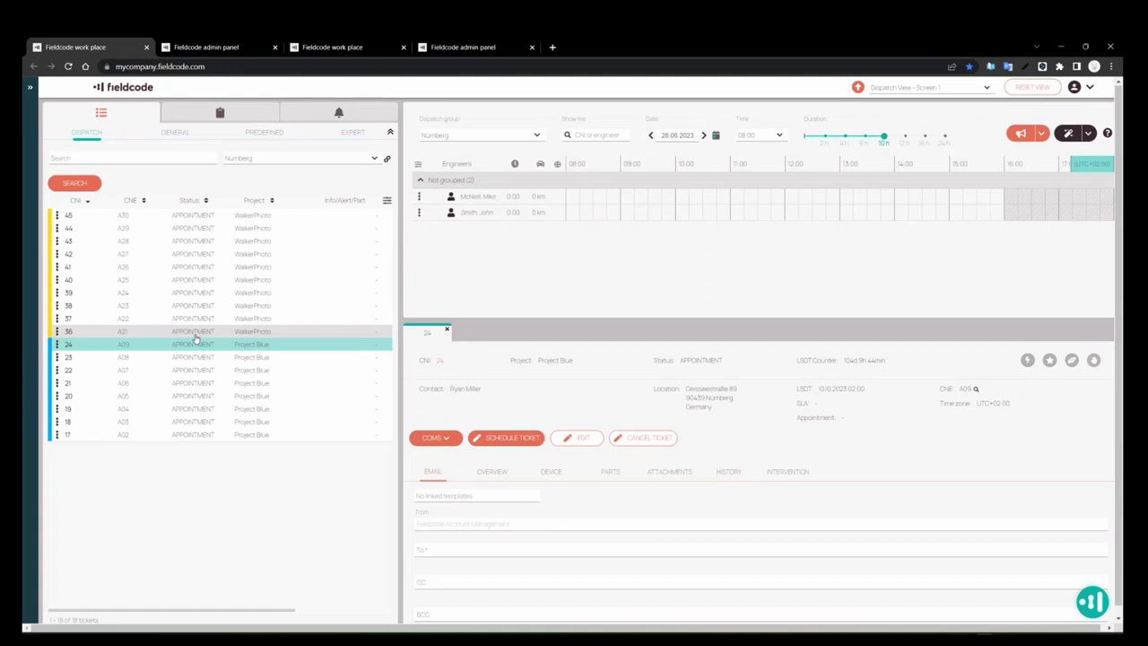
left_click(197, 335)
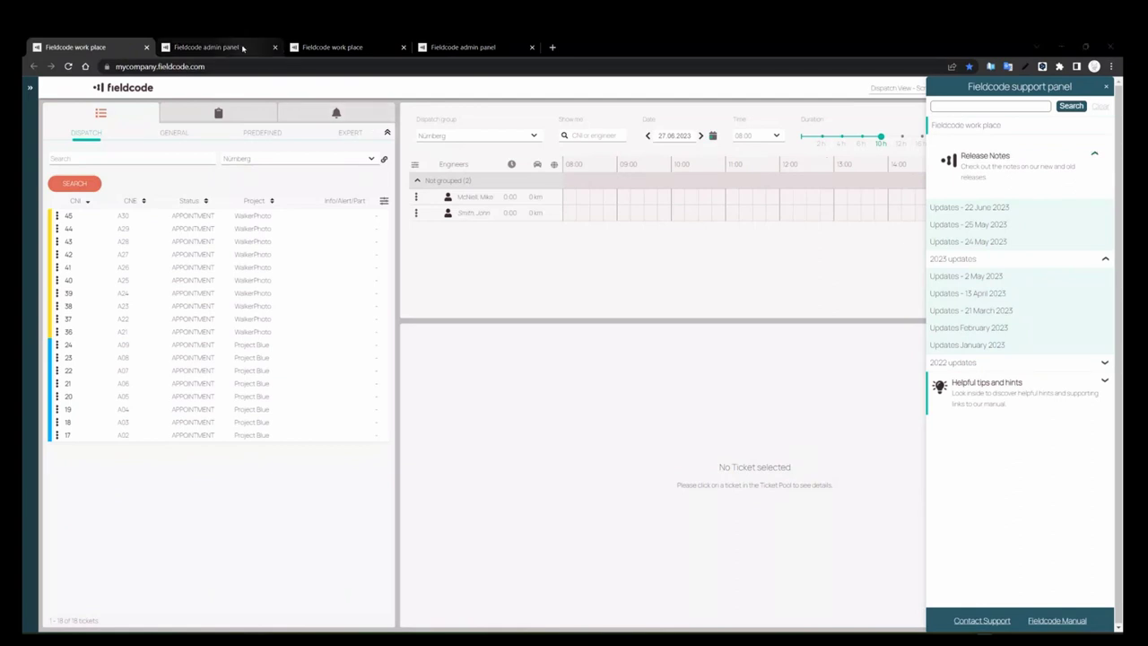
Open the Ticket Scoring page from the mycompany admin panel's home page
left_click(207, 46)
left_click(108, 154)
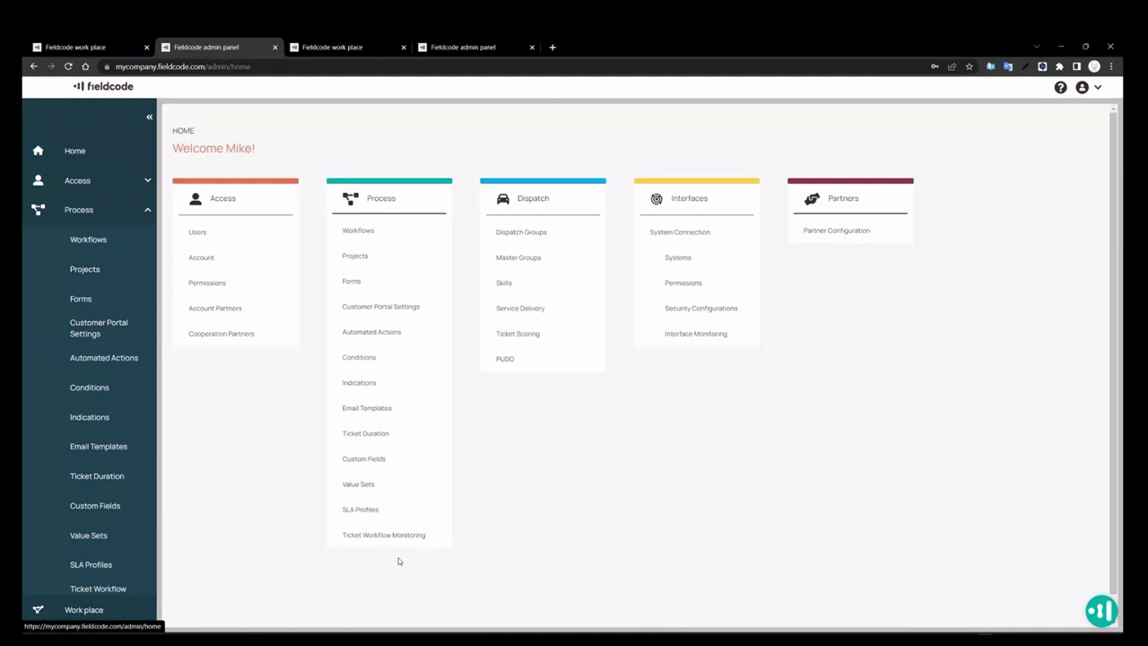
left_click(520, 335)
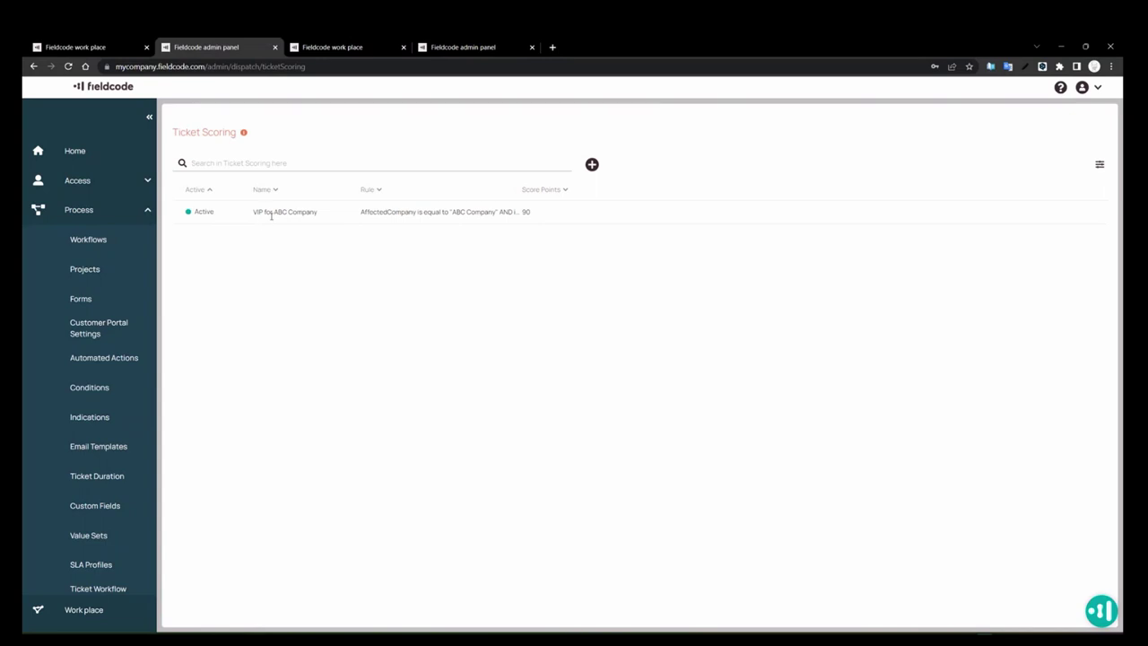
Review the VIP for ABC Company scoring rule, check the recalculation notice for saving it, and cancel the edit
left_click(448, 211)
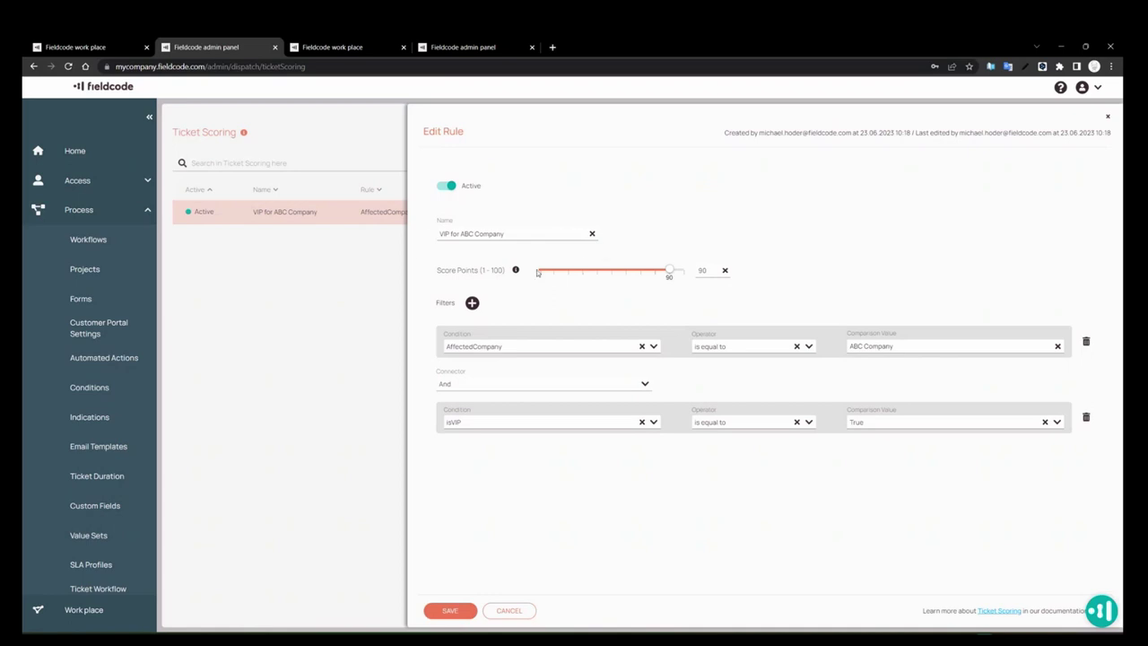
mouse_move(516, 272)
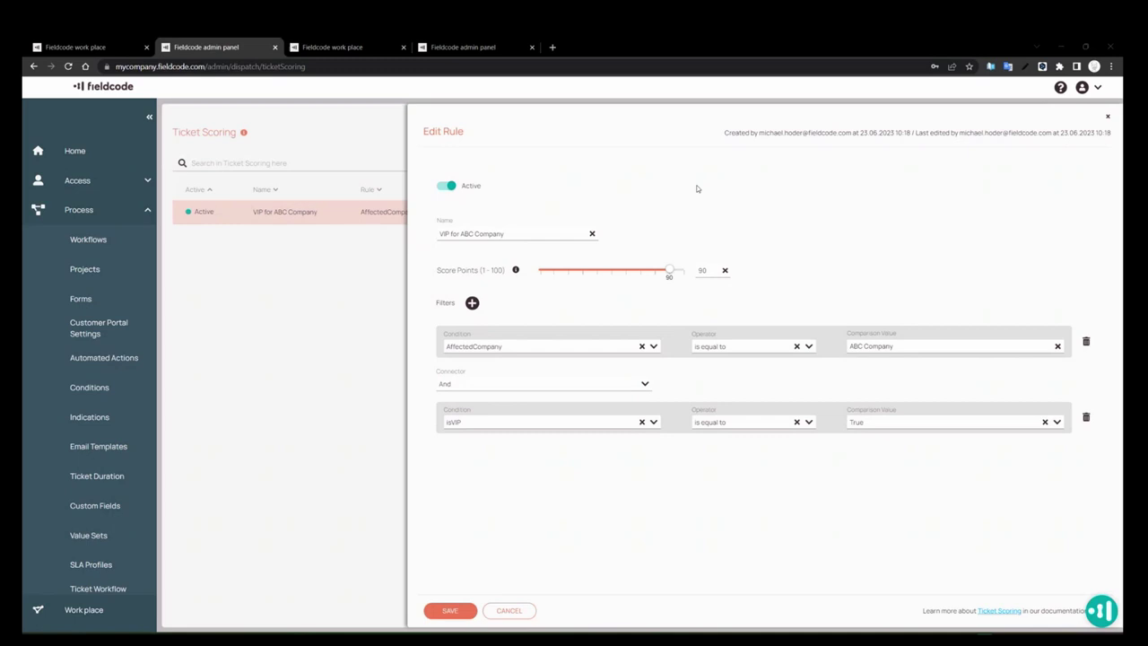
left_click(456, 612)
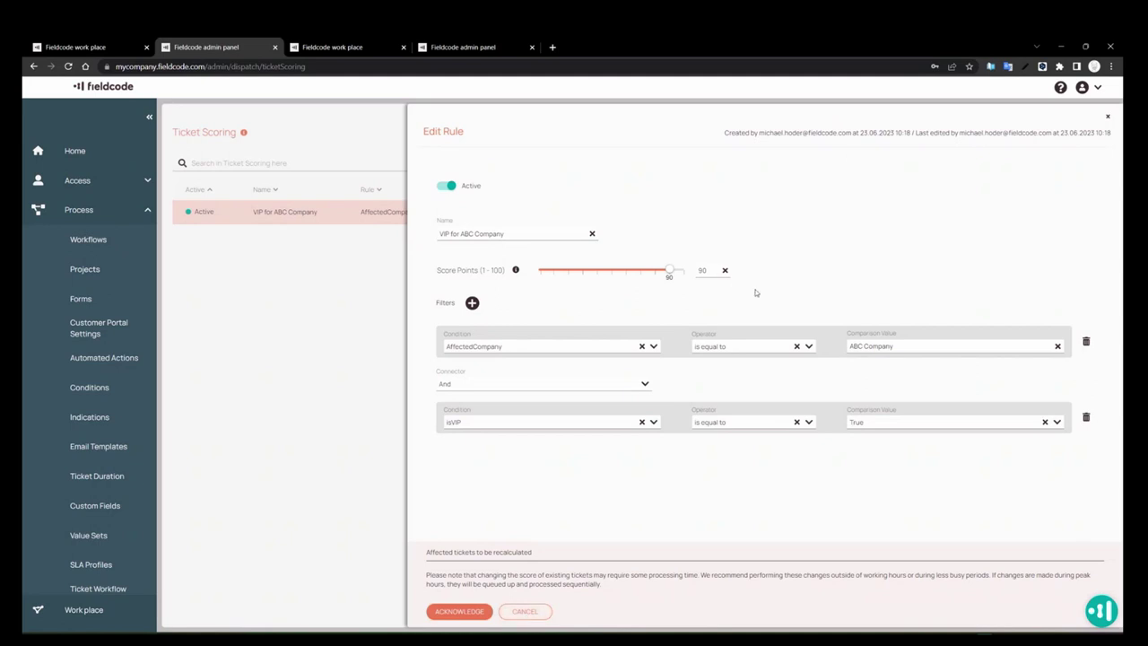
left_click(525, 611)
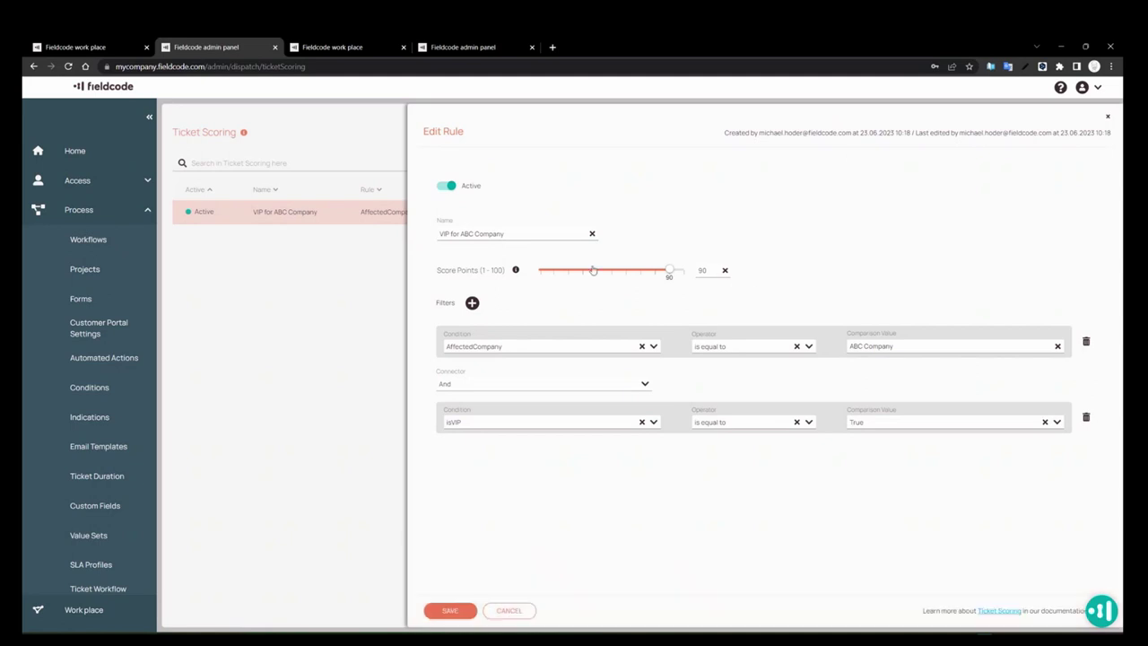
left_click(508, 611)
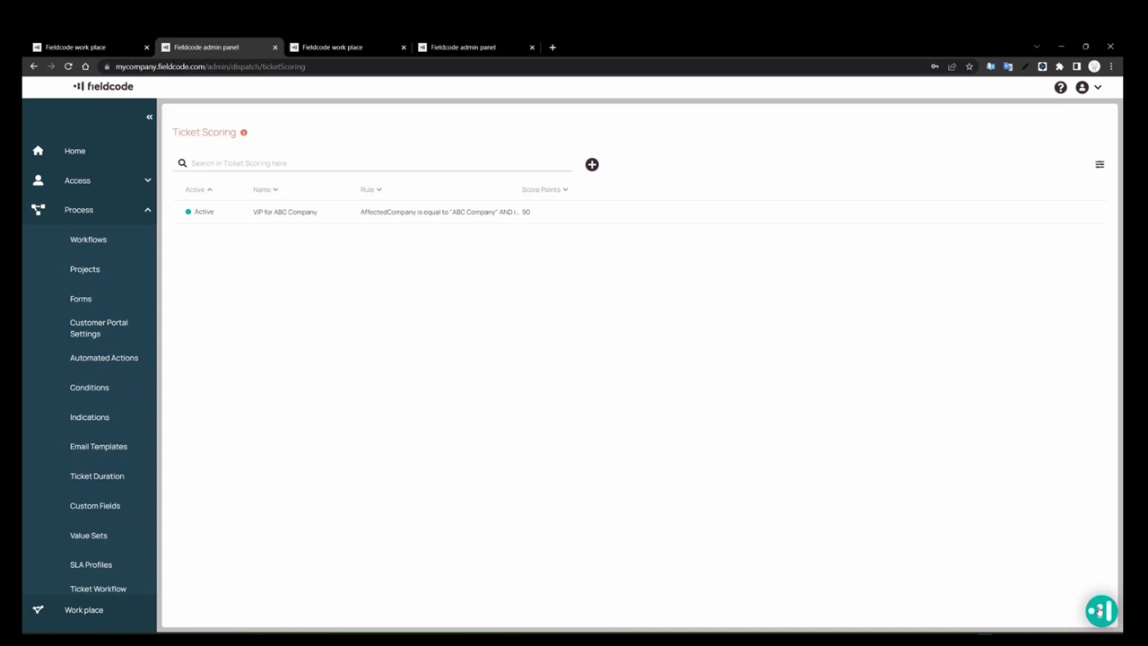
View the release notes in the admin panel's support panel, and close the support panel in the mycompany work place
left_click(1100, 612)
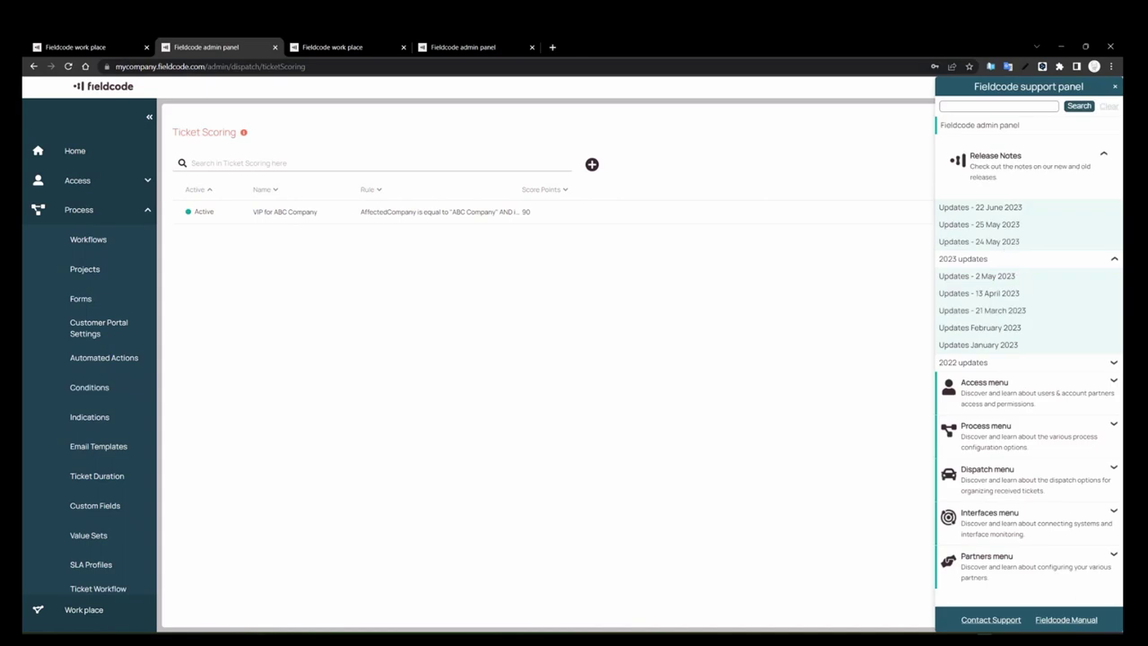
left_click(129, 53)
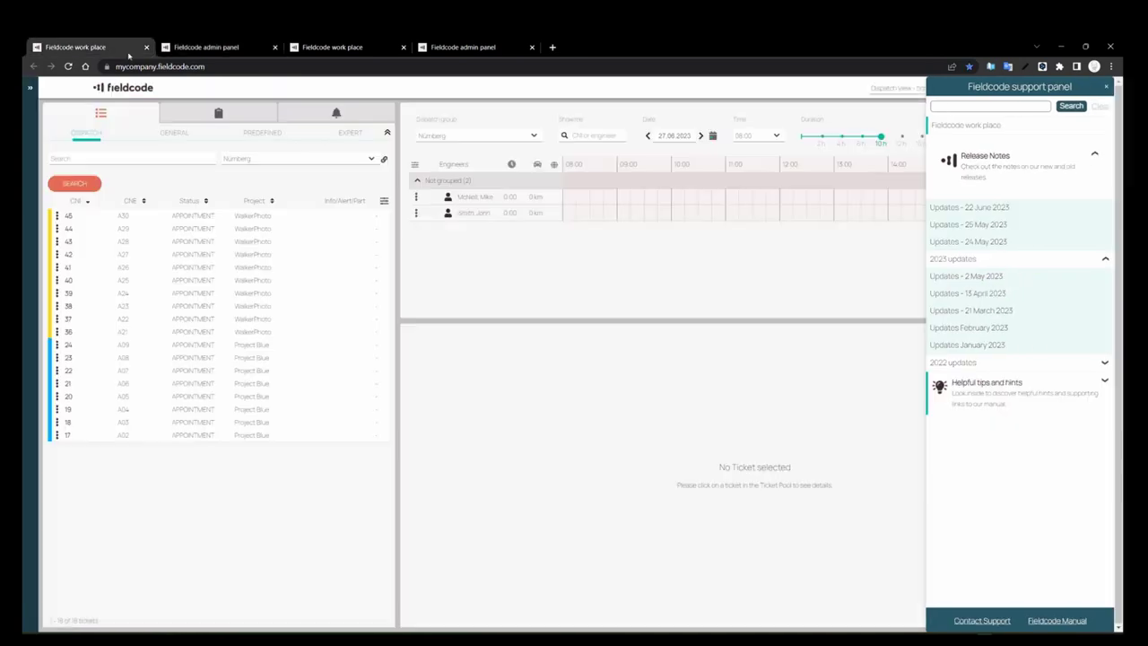
left_click(1107, 86)
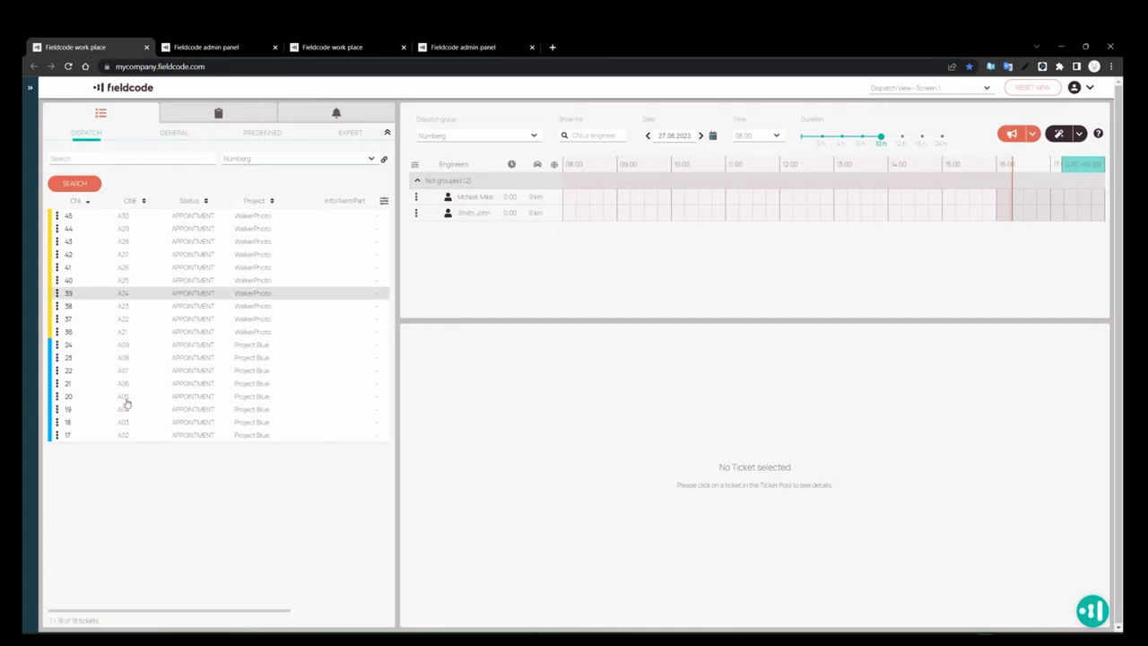
Switch the dispatch ticket list to the Stuttgart dispatch group
left_click(345, 160)
left_click(265, 191)
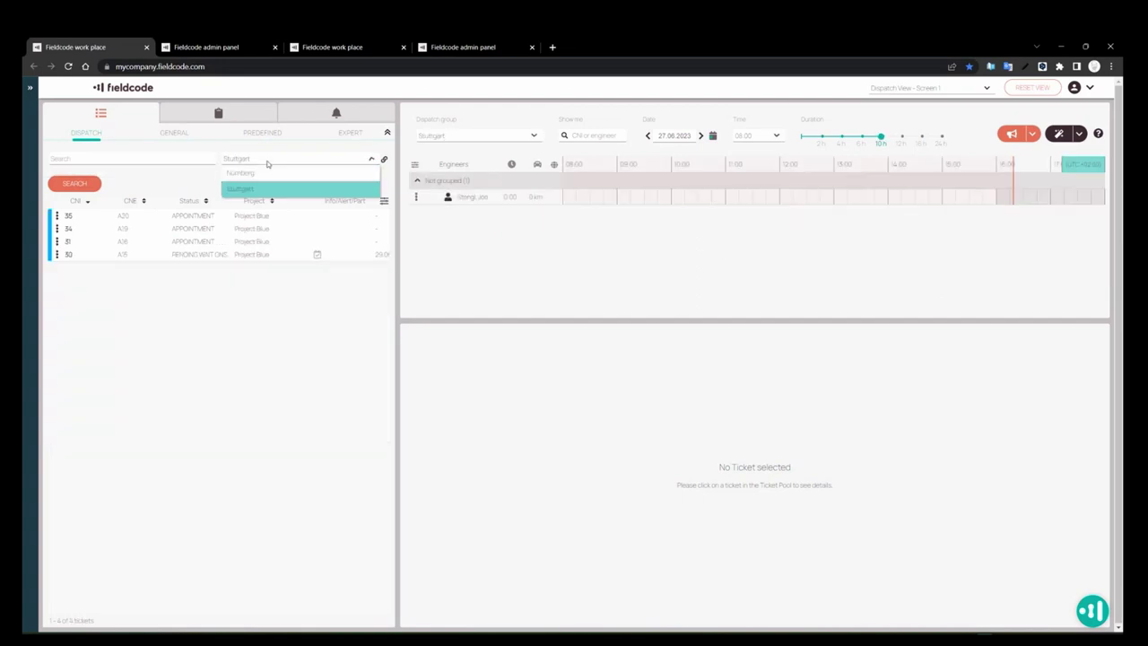
left_click(264, 188)
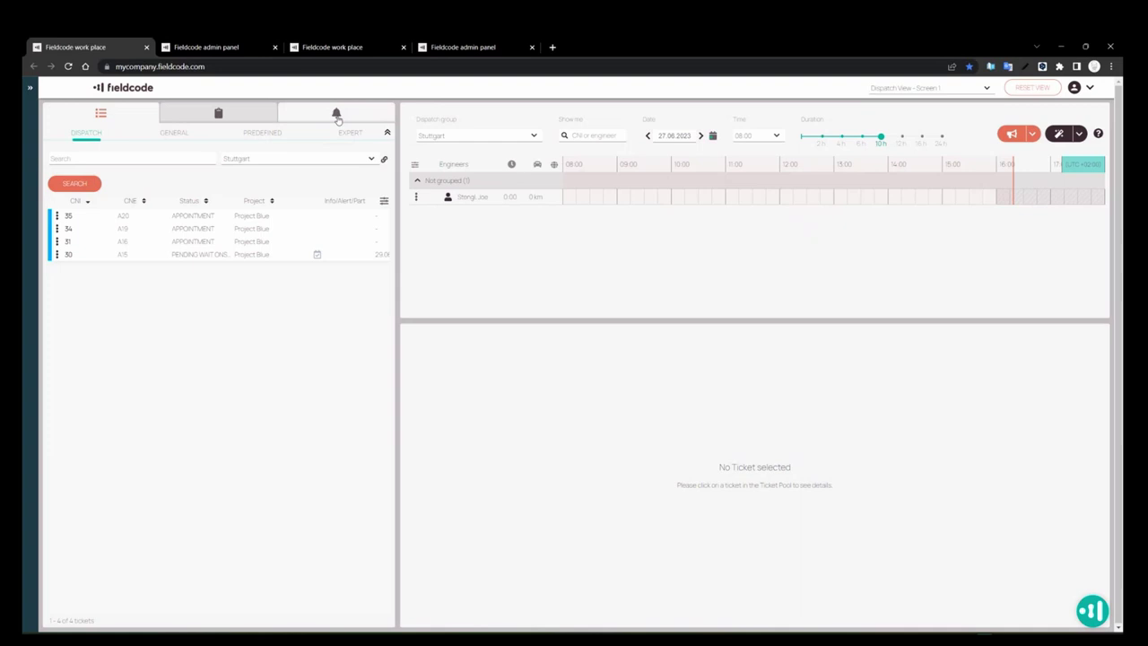
In the Ticket Info search, select both Nürnberg and Stuttgart as dispatch groups
left_click(336, 115)
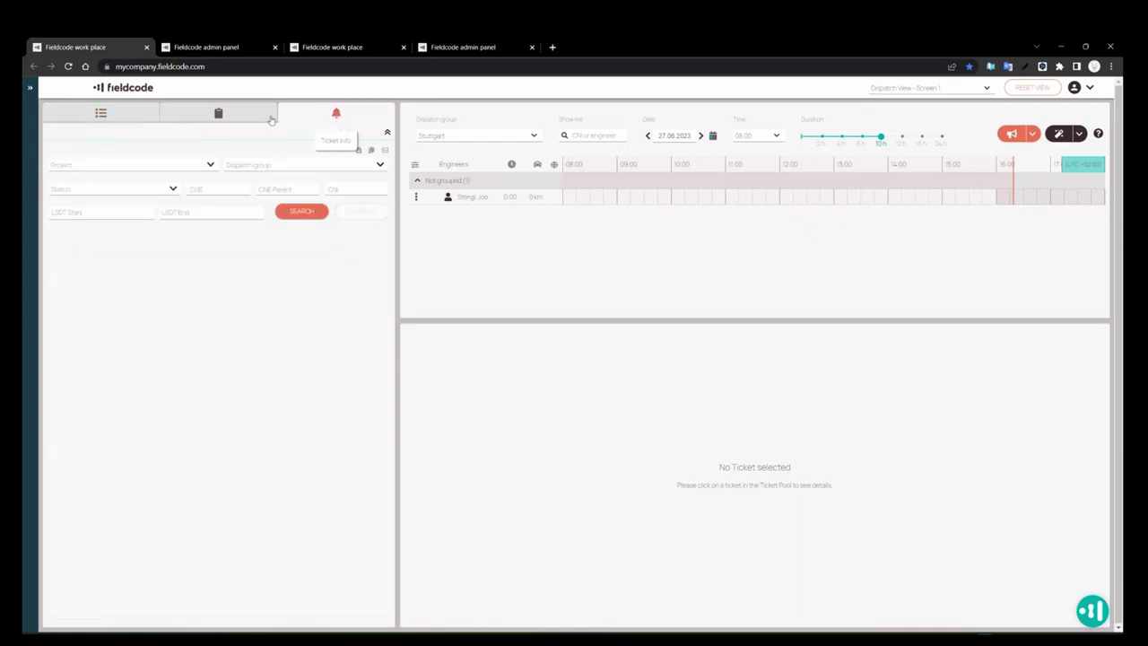
left_click(319, 170)
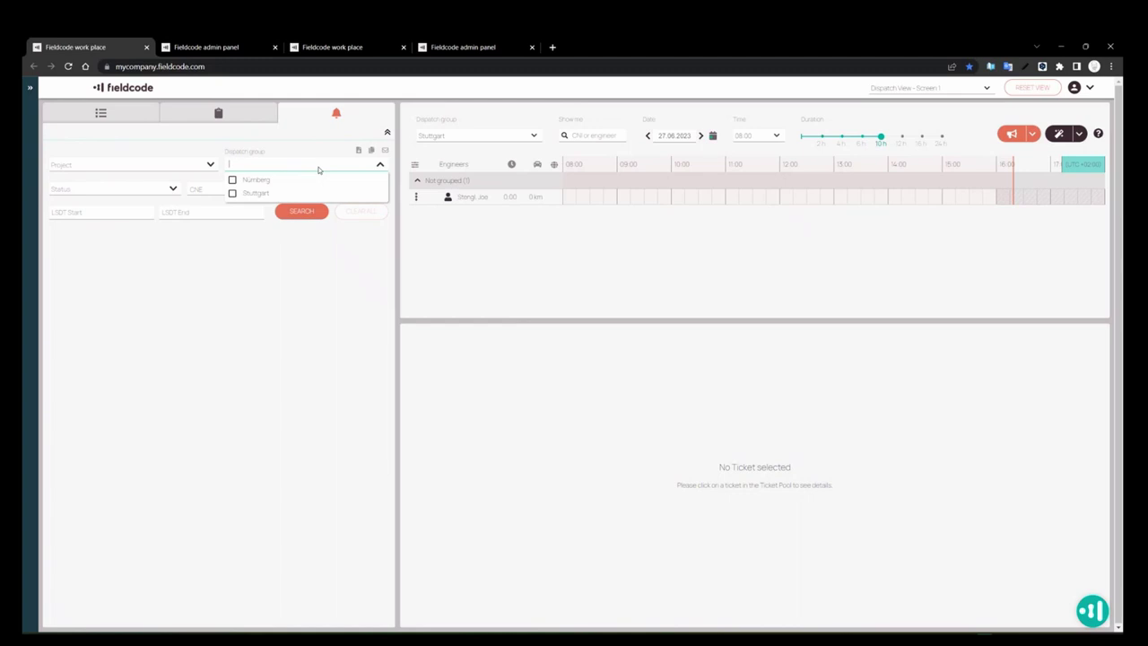
left_click(262, 183)
left_click(256, 193)
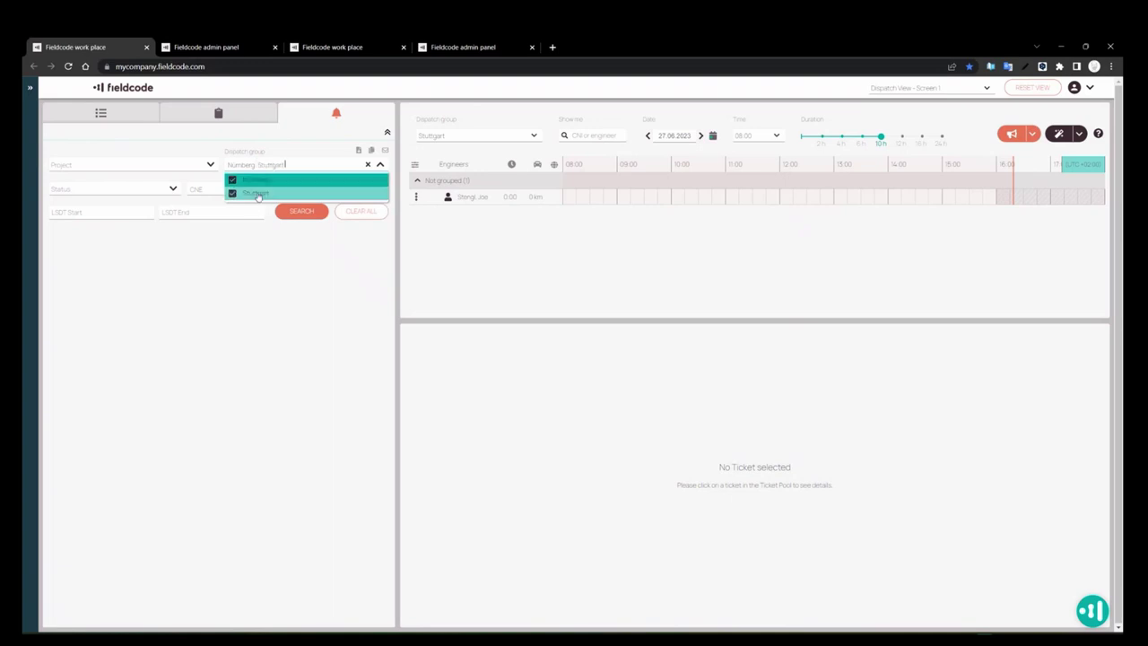
left_click(527, 241)
left_click(327, 173)
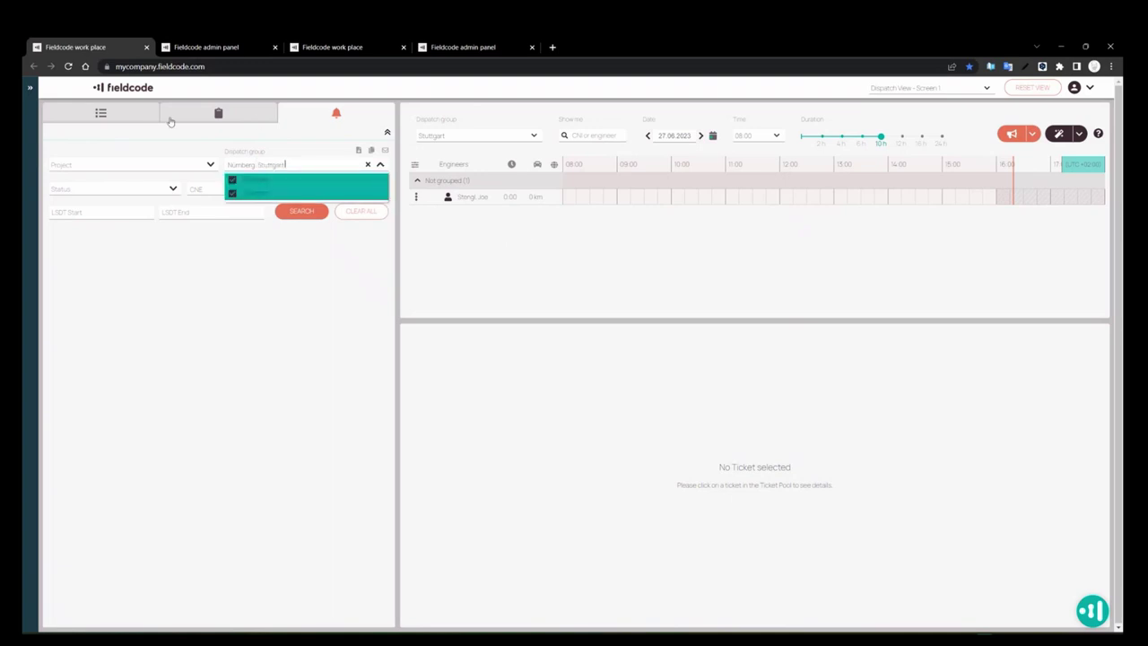
Try the dispatch group choices in the ticket list's expert search, leaving only Stuttgart selected
left_click(101, 112)
left_click(350, 132)
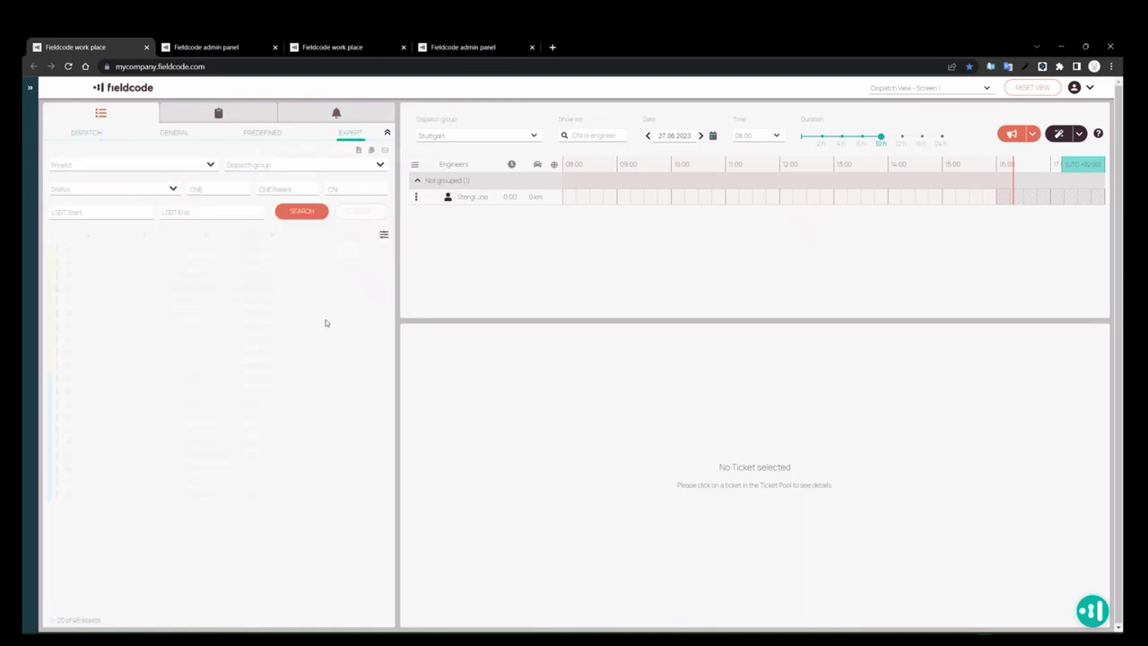
left_click(327, 168)
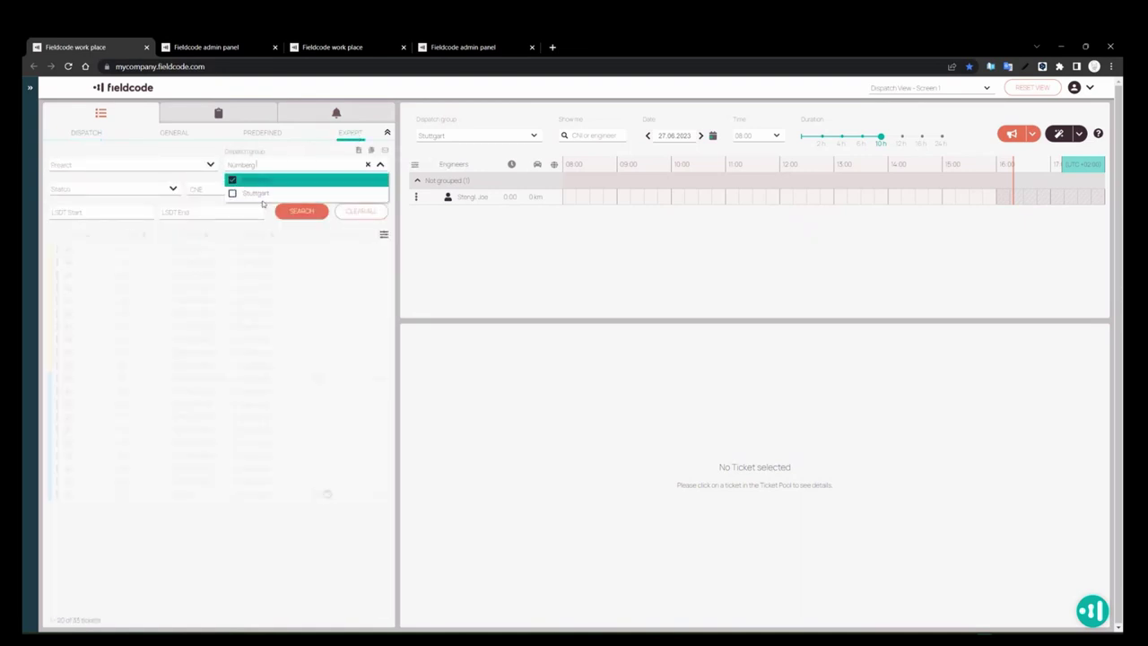
left_click(273, 194)
left_click(262, 181)
left_click(263, 181)
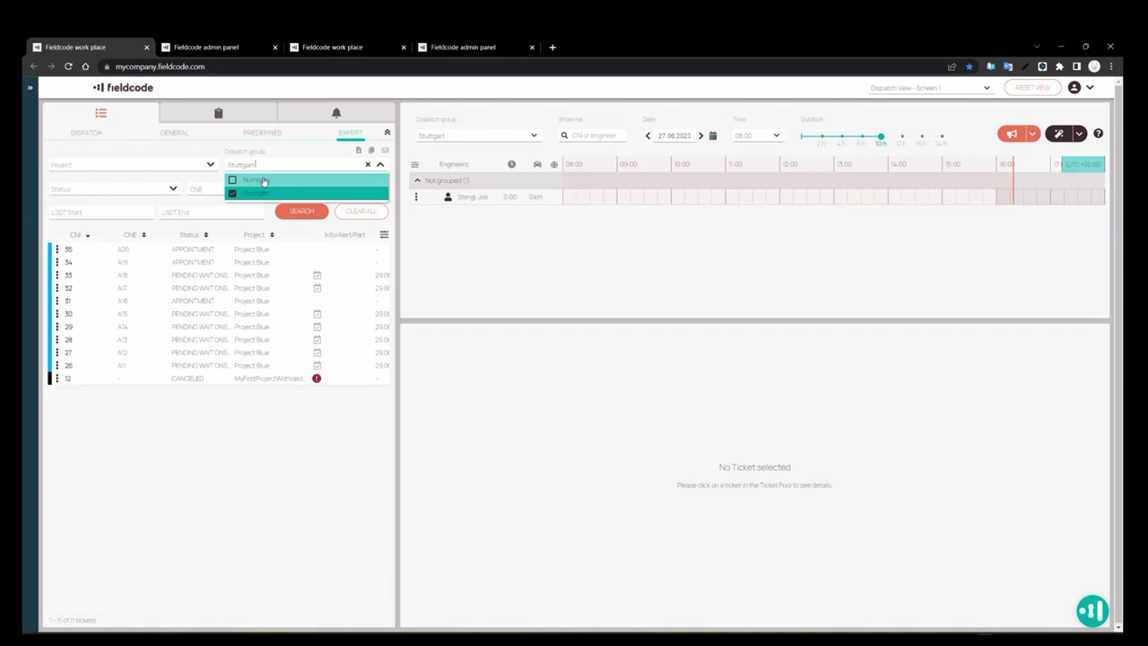
left_click(263, 182)
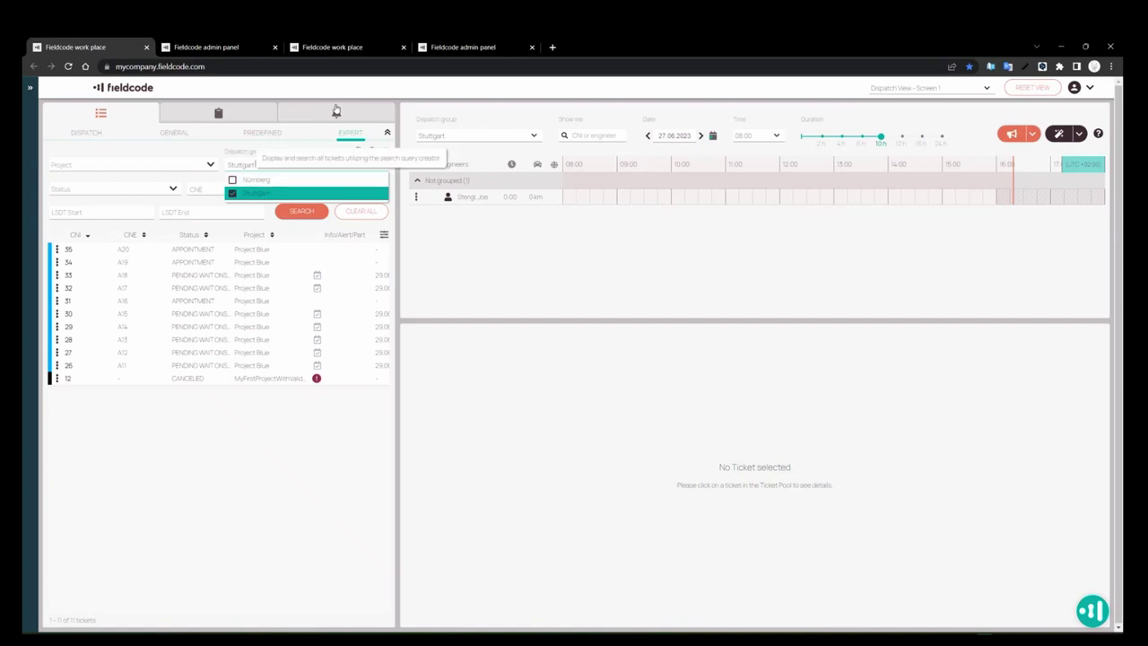
Clear the dispatch group filter in the Ticket Info search and return to the dispatch ticket list
left_click(337, 112)
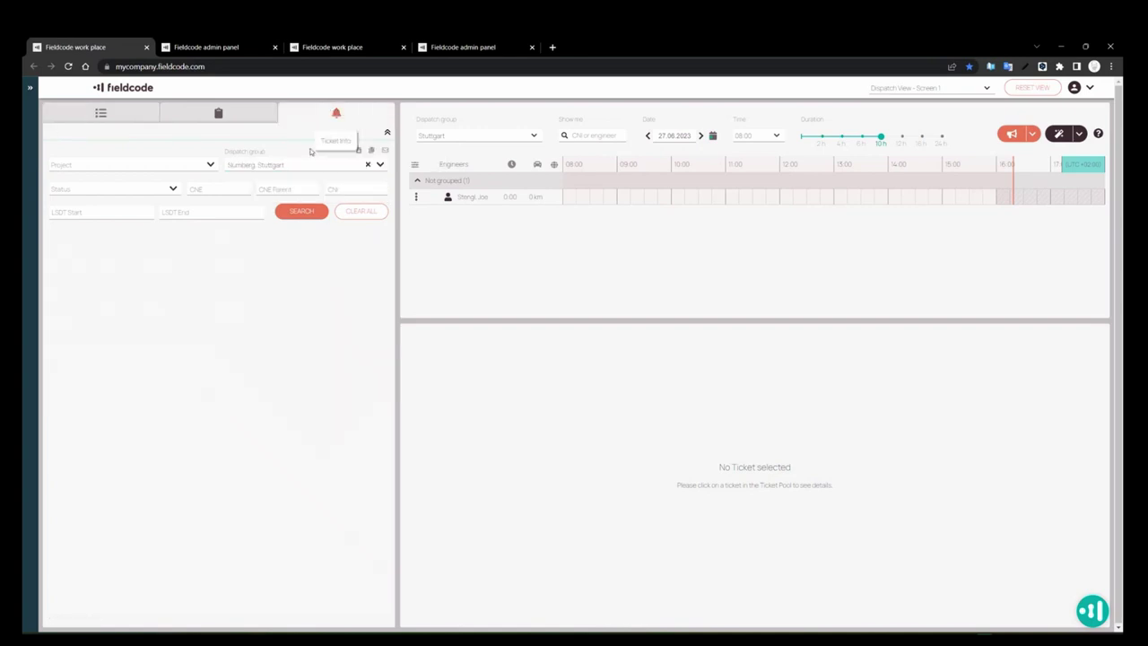
left_click(368, 164)
left_click(128, 113)
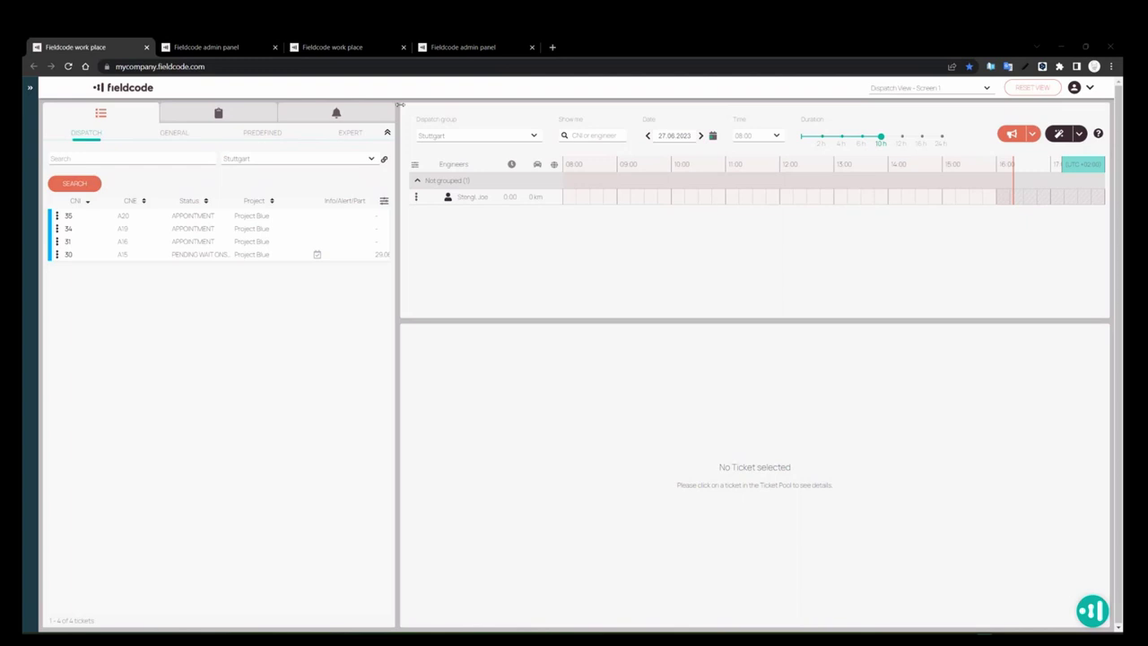
In the mycompany admin panel, open the Absences & Availability settings of the user located in Stuttgart
left_click(245, 45)
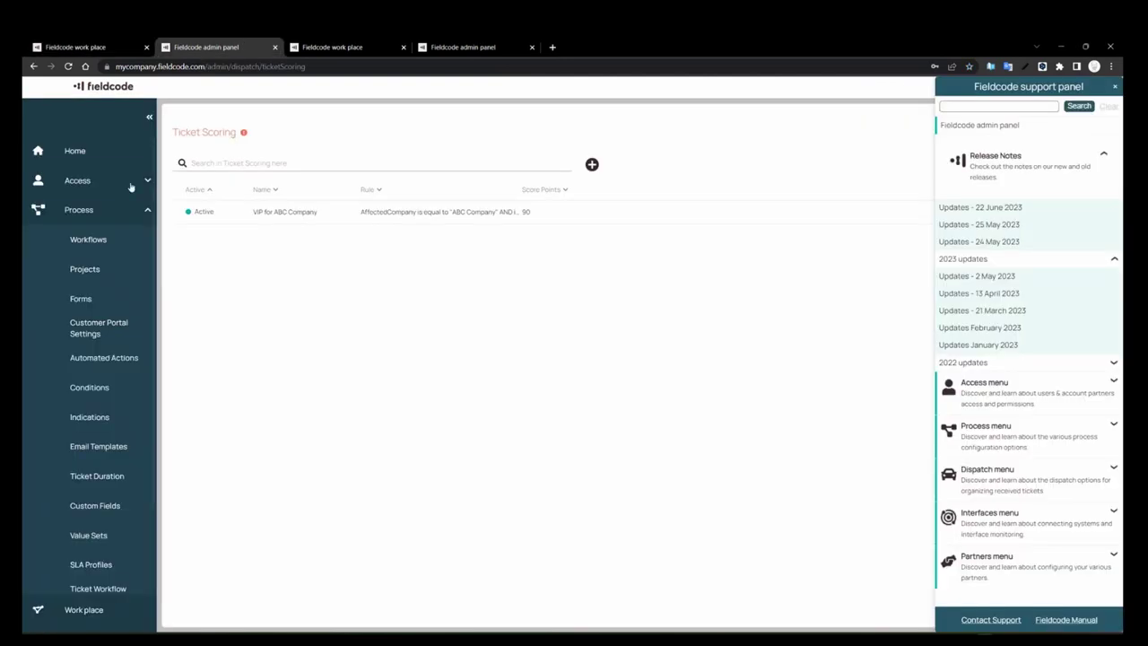
left_click(128, 183)
left_click(114, 216)
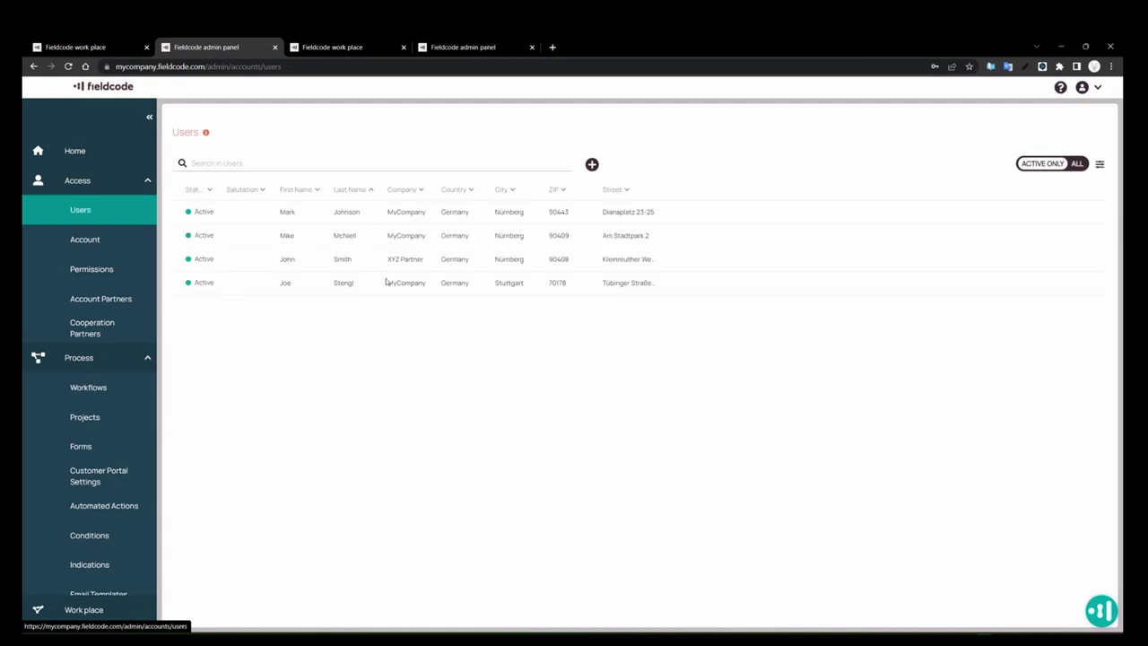
left_click(386, 283)
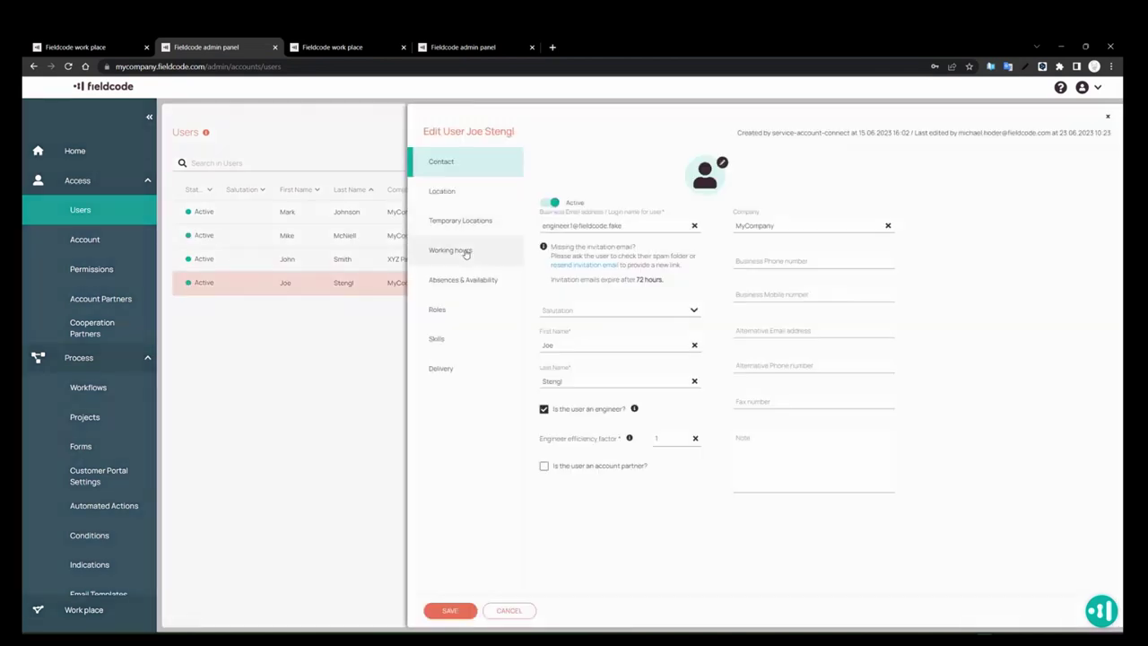
left_click(466, 279)
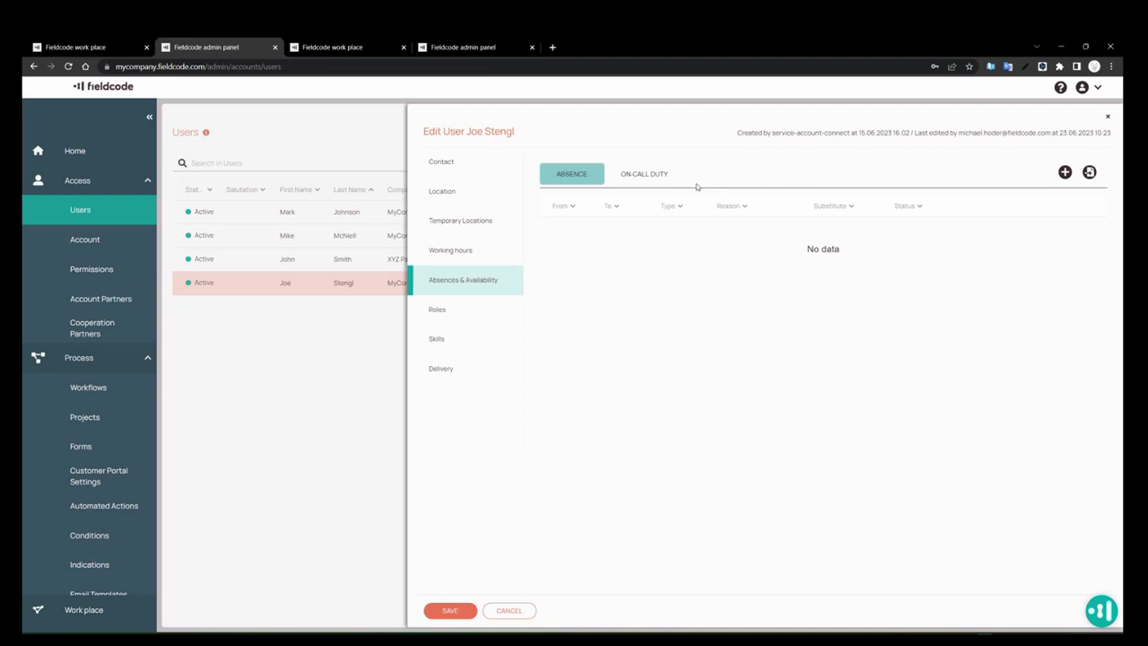
Start a new absence for the Stuttgart user running from 28/06/2023 to 28/06/2023
left_click(1065, 171)
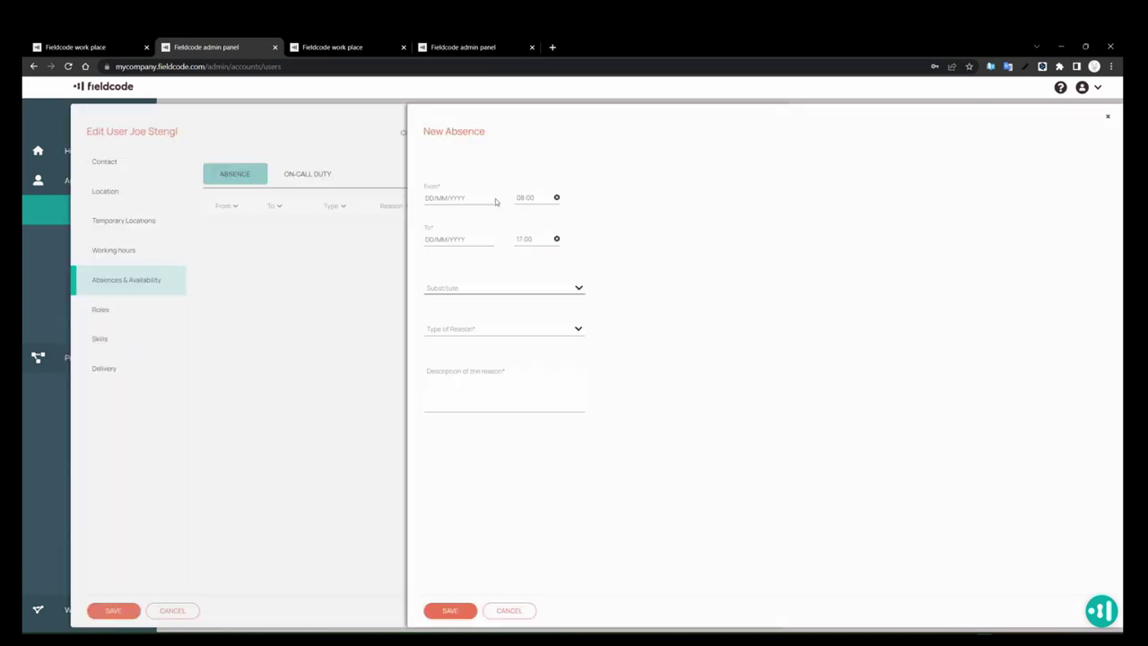
left_click(495, 201)
left_click(482, 325)
left_click(457, 239)
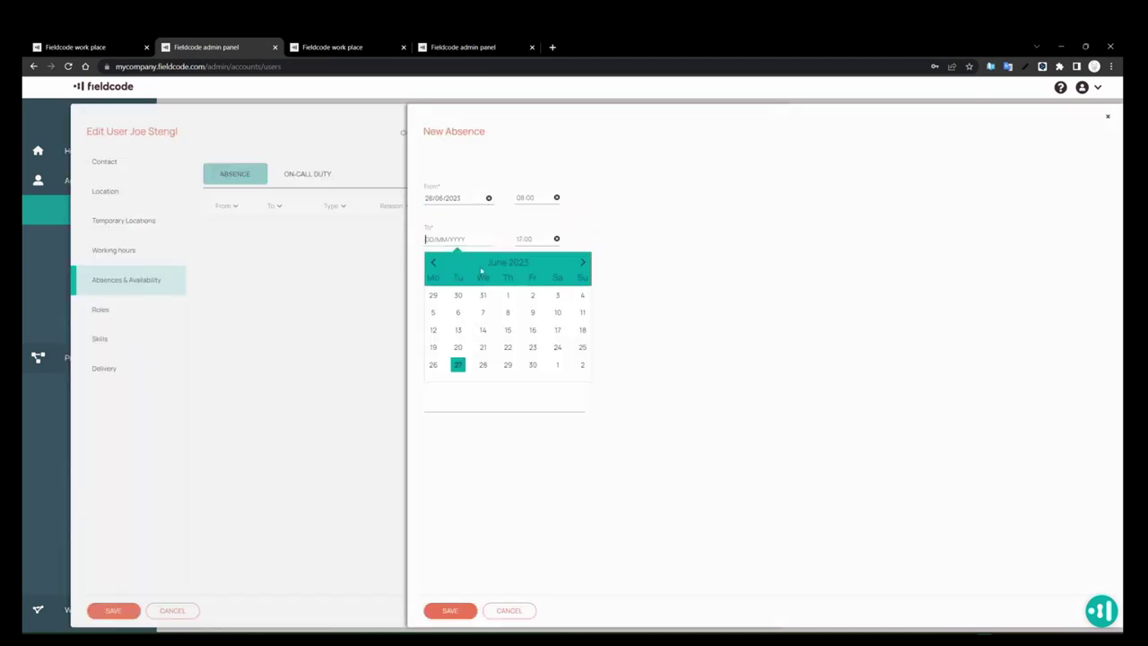
left_click(460, 364)
Assign the XYZ Partner user as substitute, set the reason type to Leave with description "sdfsdf", and save the absence
left_click(480, 287)
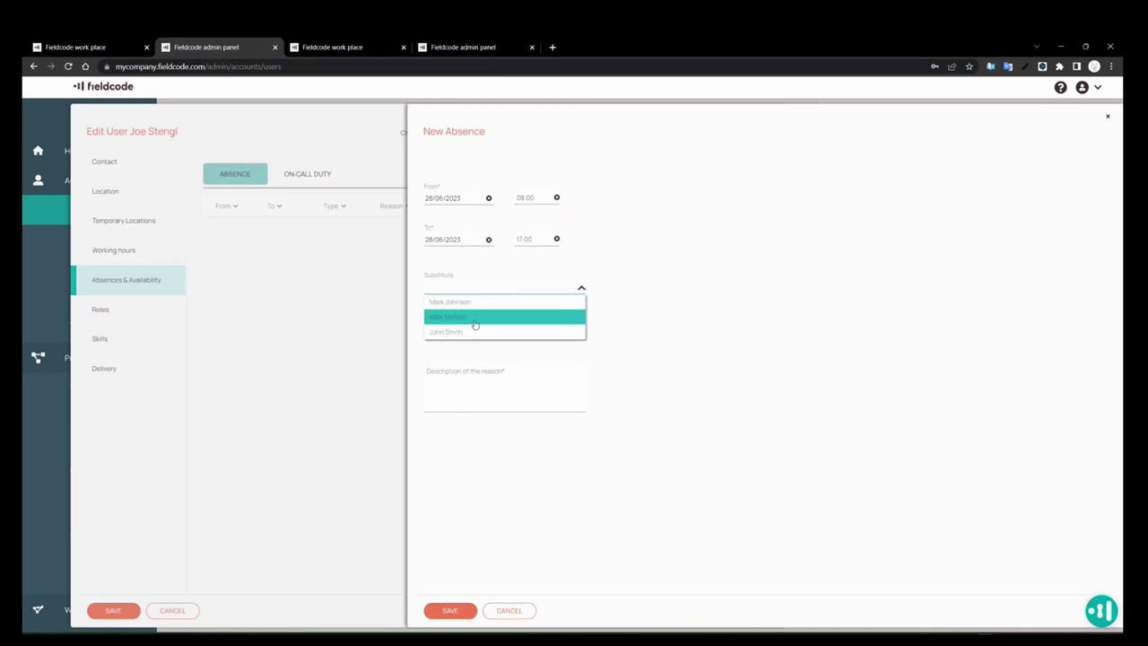
left_click(477, 332)
left_click(478, 332)
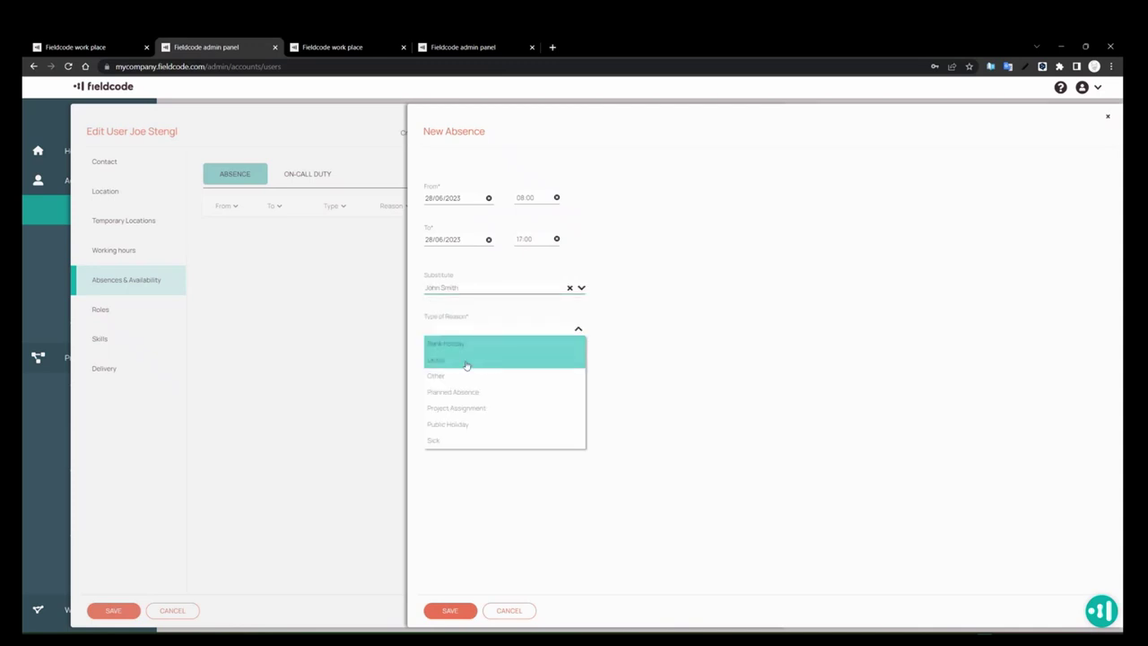
left_click(459, 342)
left_click(456, 380)
type("sdfsdf")
left_click(448, 609)
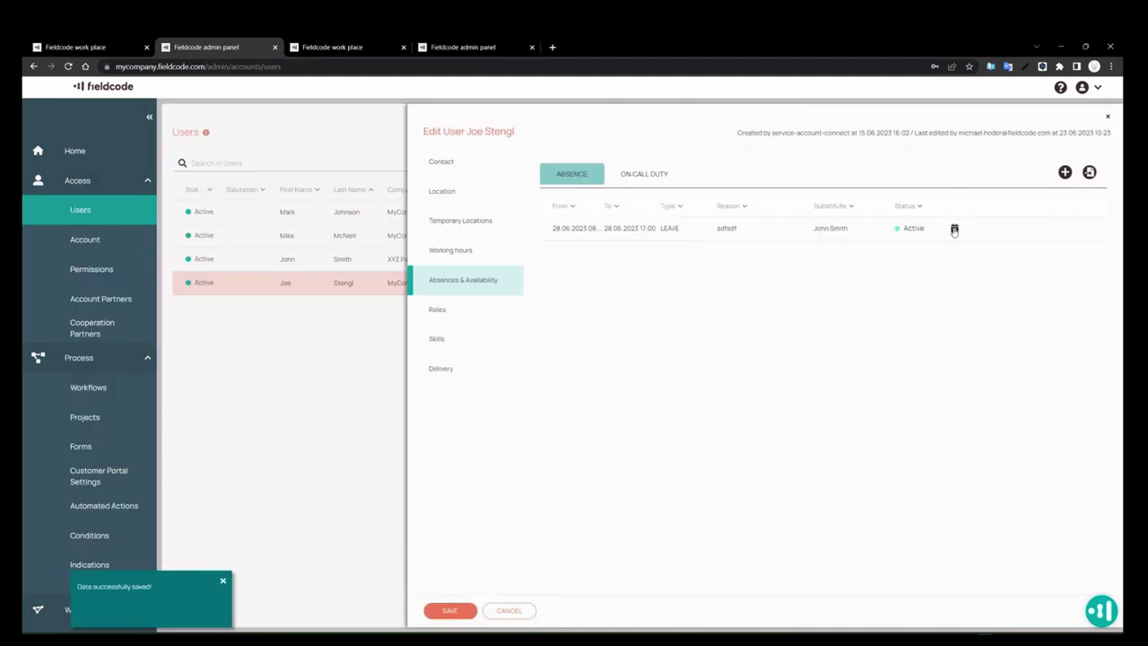
Cancel the saved absence, reactivate it, and close the user's record
left_click(954, 228)
left_click(455, 614)
left_click(955, 229)
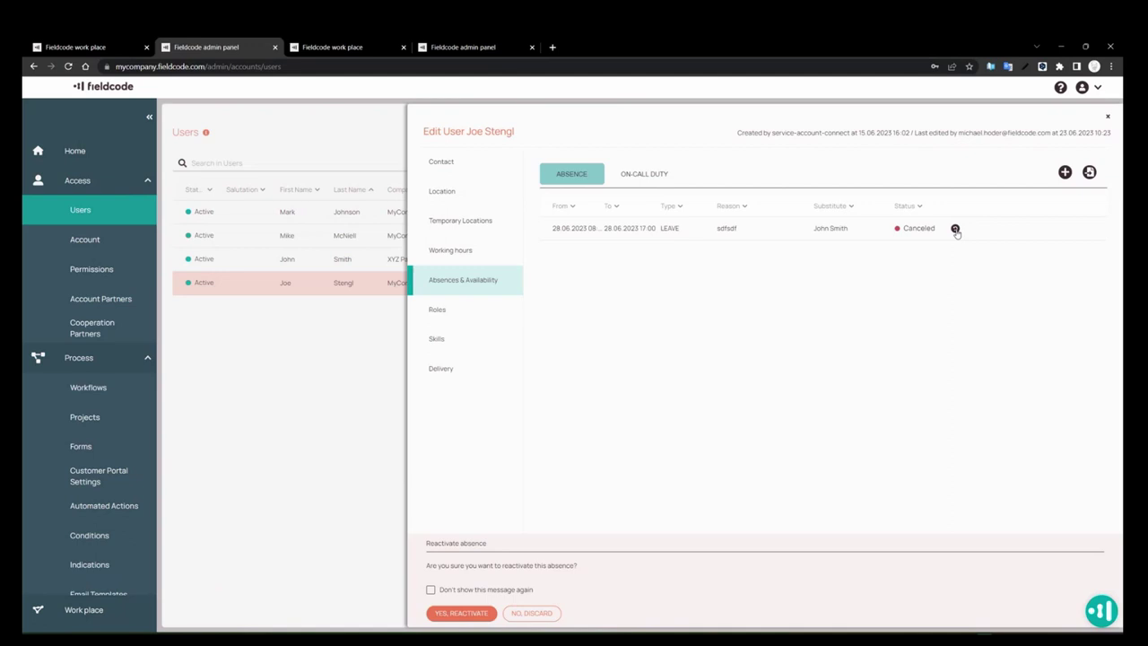
left_click(458, 613)
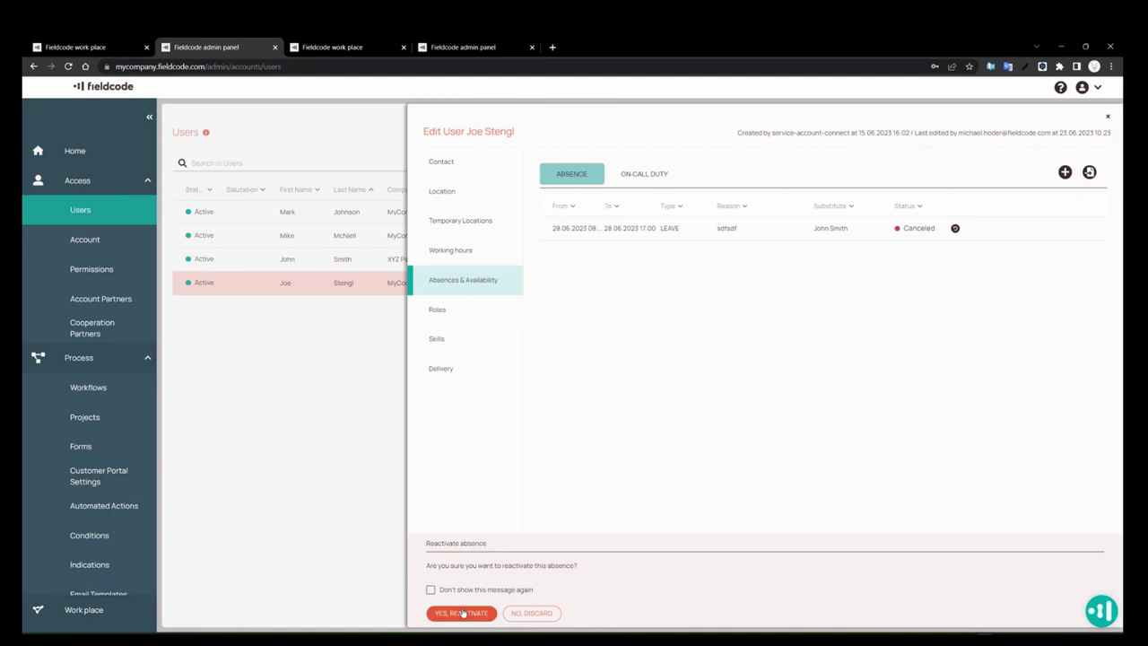
left_click(813, 228)
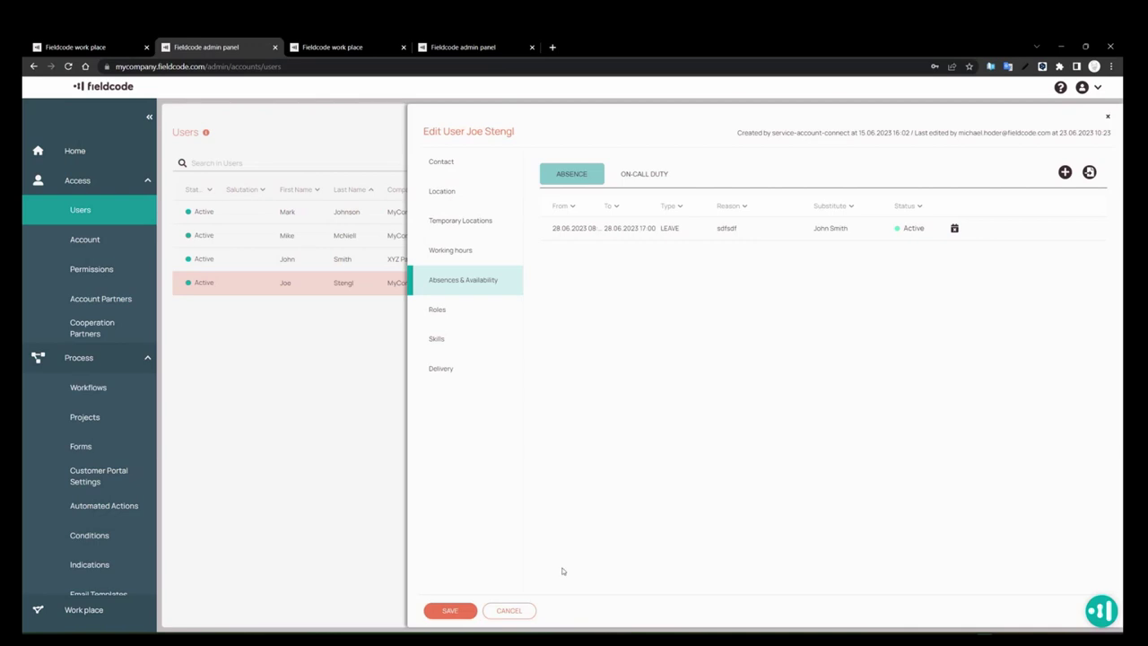
left_click(510, 610)
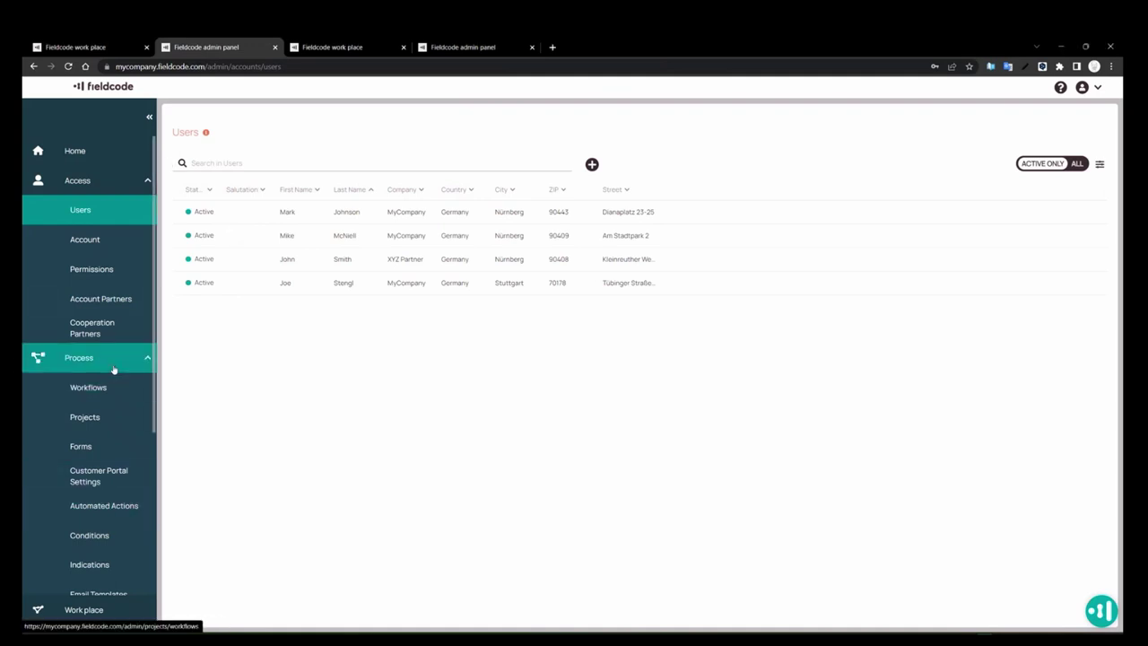
Collapse the Access and Process sections and open the Dispatch Groups page
left_click(109, 359)
left_click(101, 178)
left_click(103, 242)
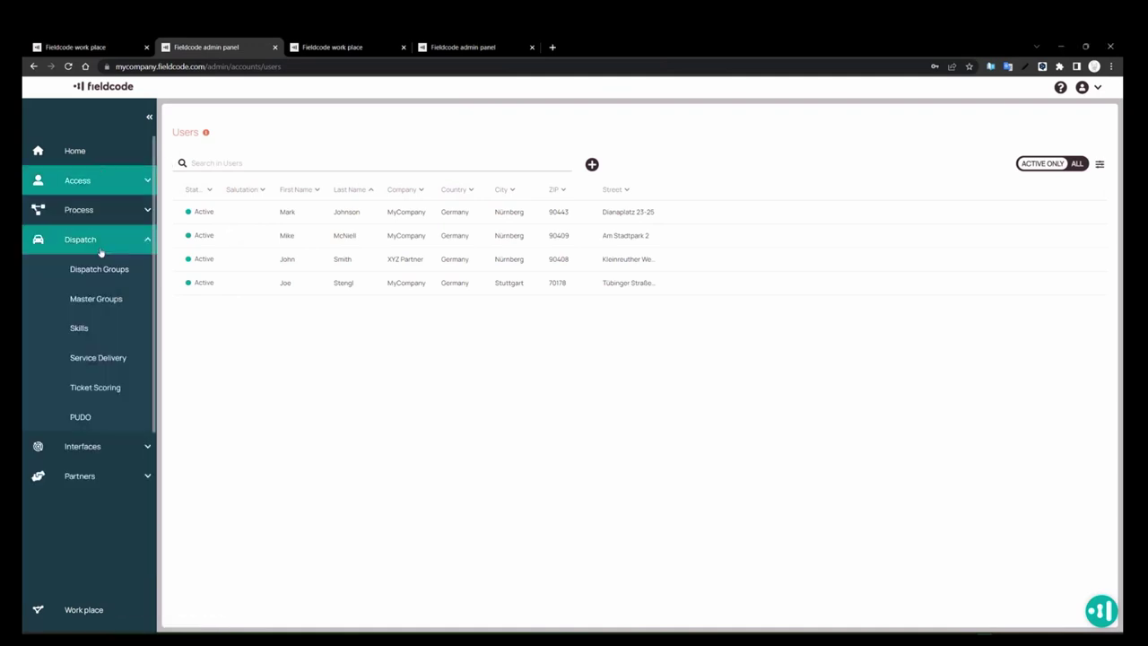
left_click(106, 279)
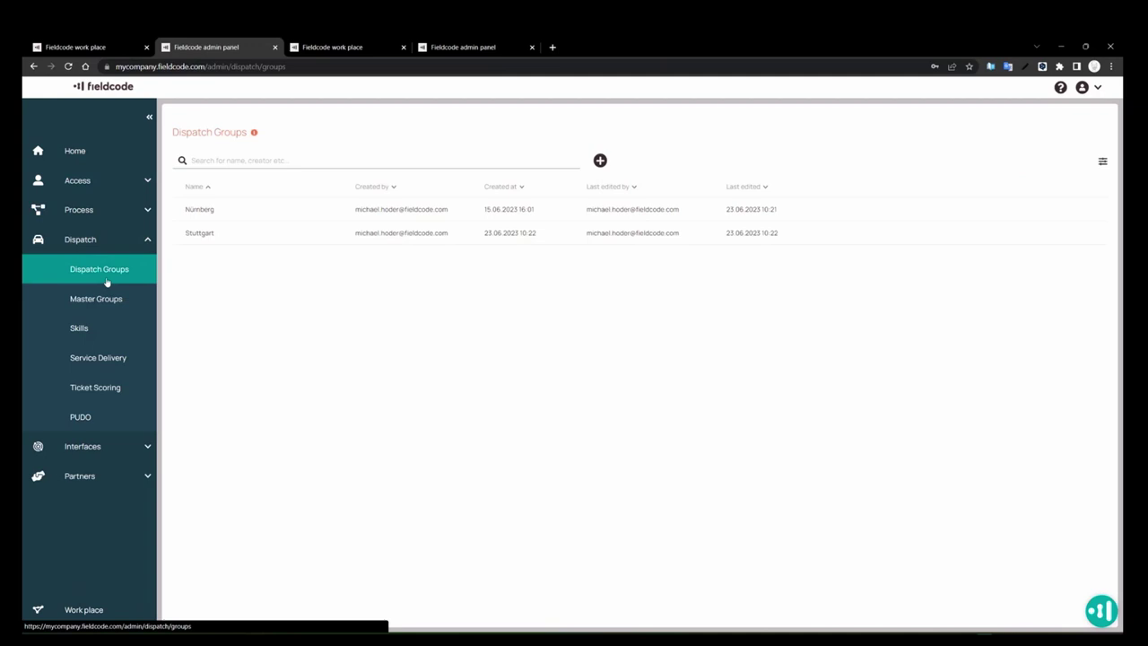
Add an active custom optimization profile named "Big Radius" to the Stuttgart dispatch group
left_click(460, 237)
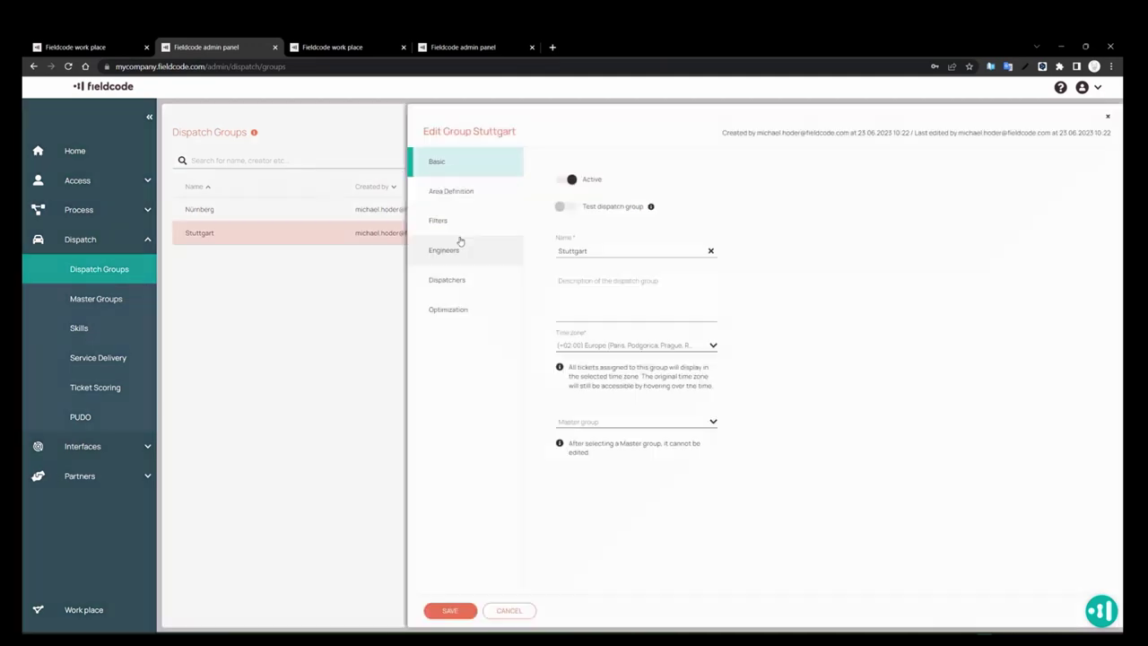
left_click(472, 315)
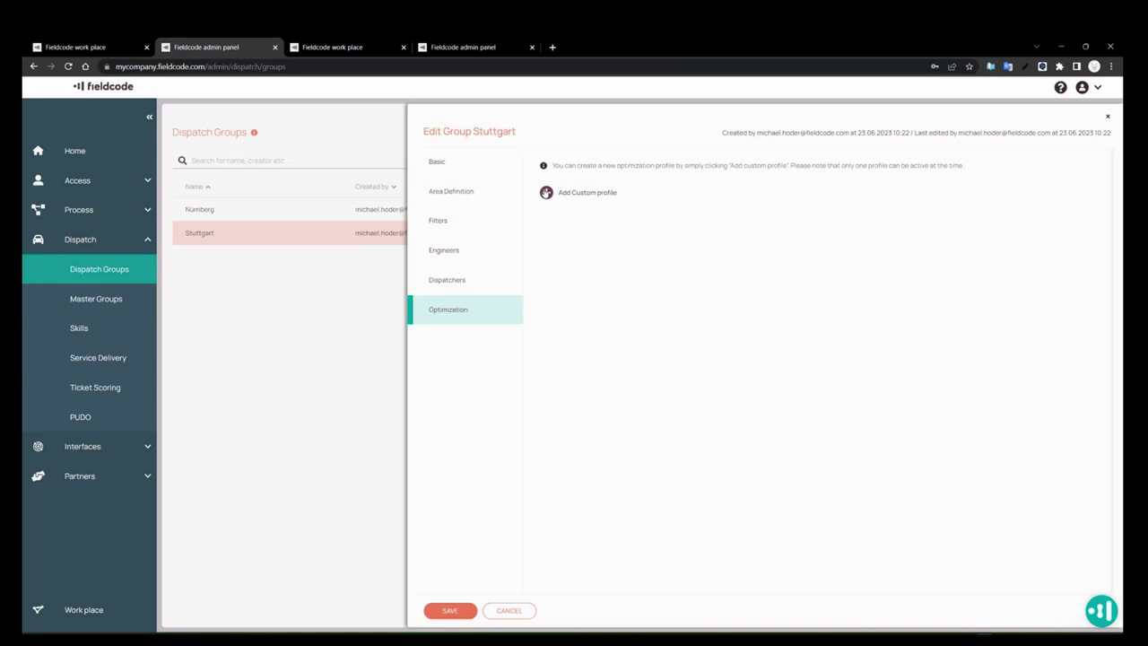
left_click(547, 193)
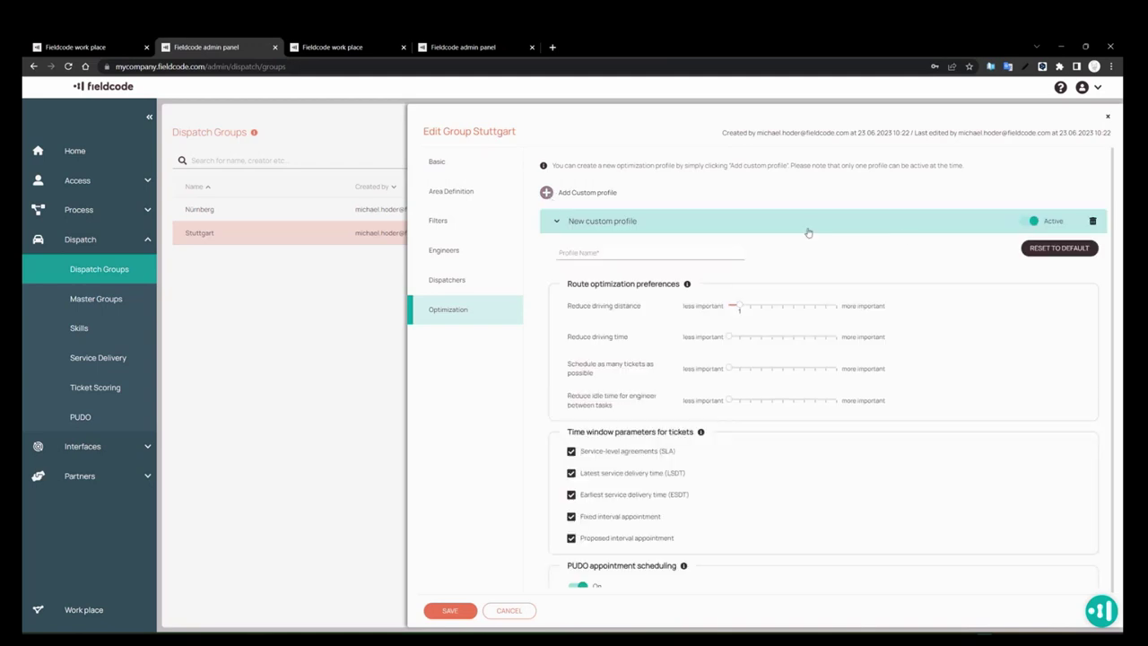
left_click(1027, 223)
left_click(1028, 223)
left_click(579, 251)
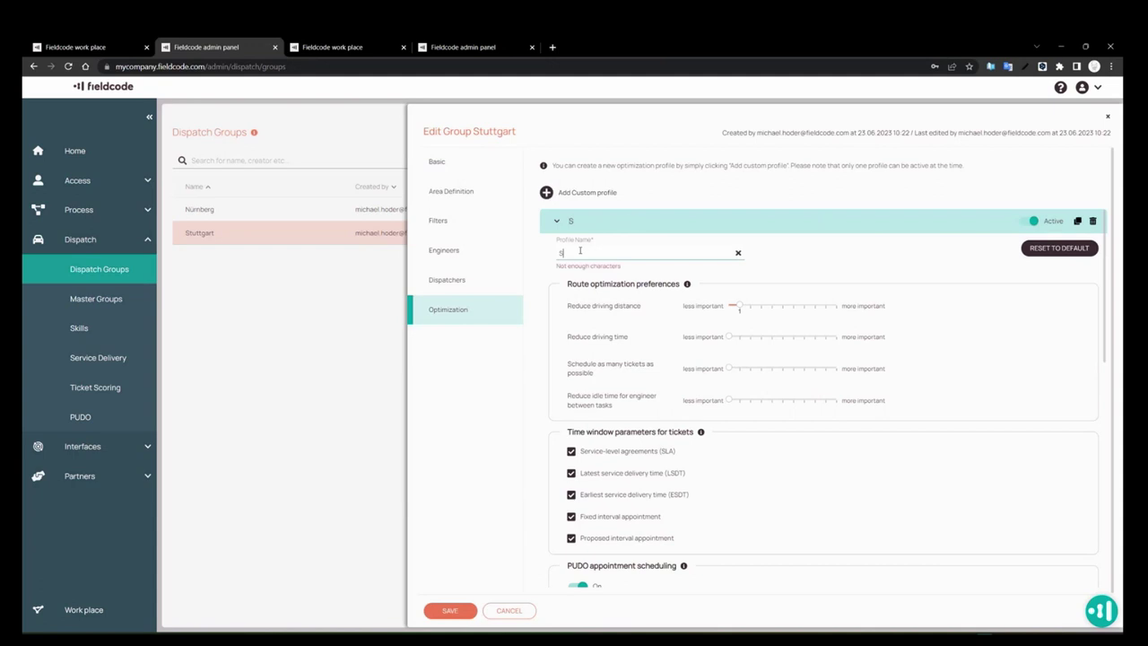
type("Big Radius")
Set the Big Radius profile's maximum distance to 500 kilometers
scroll(639, 357, "down", 10)
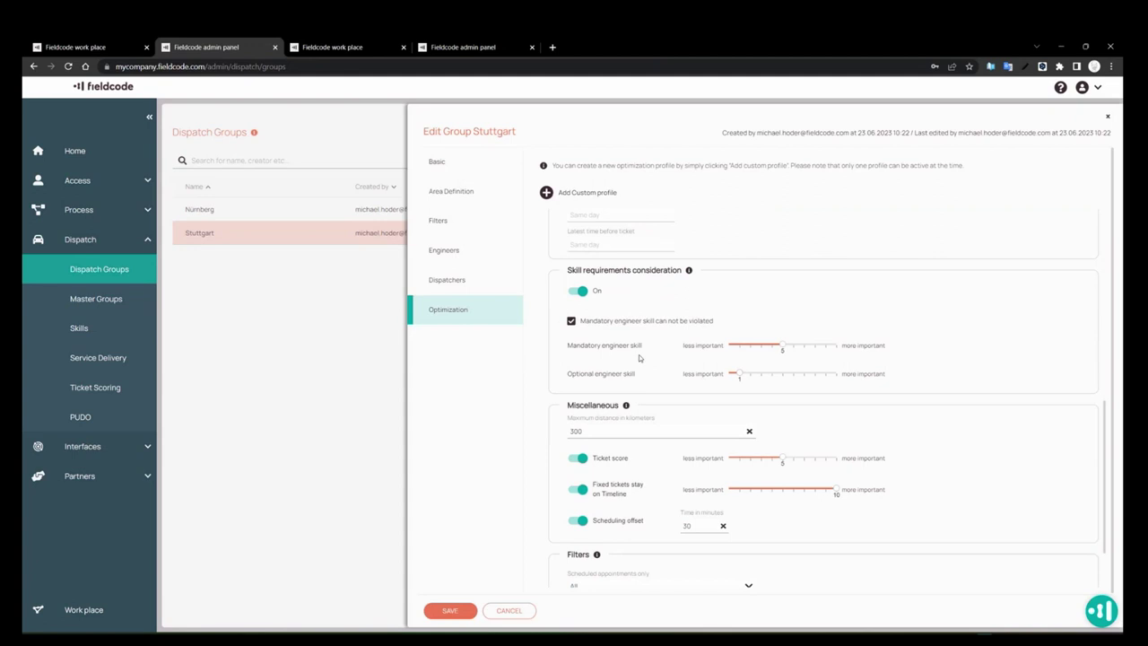
double_click(604, 433)
type("500")
scroll(723, 371, "up", 10)
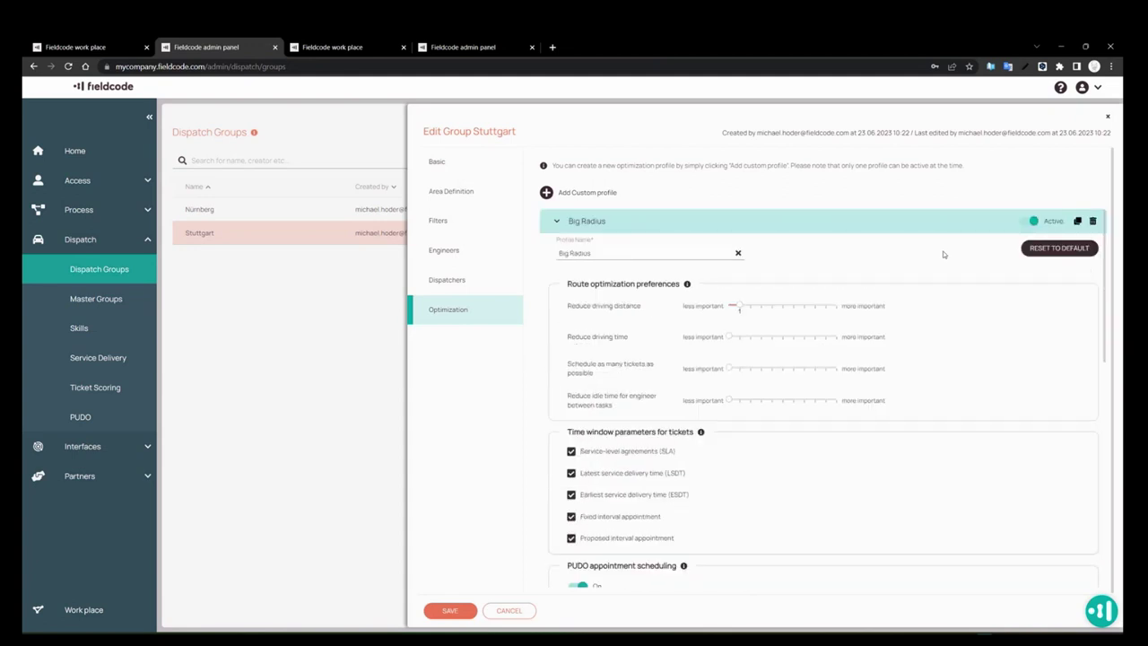
Duplicate the Big Radius profile and name the copy "Small Radius"
left_click(1078, 222)
left_click(569, 285)
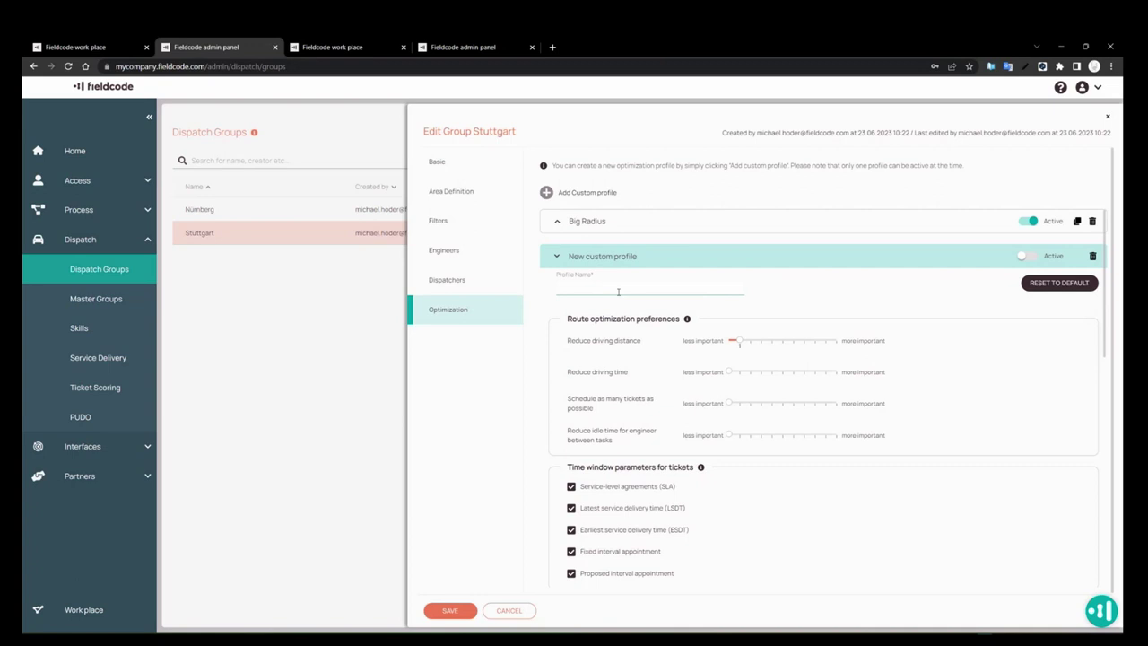
type("Small Radius")
Set the Small Radius profile's maximum distance to 200 kilometers and collapse the profile
scroll(626, 239, "down", 3)
scroll(642, 258, "down", 4)
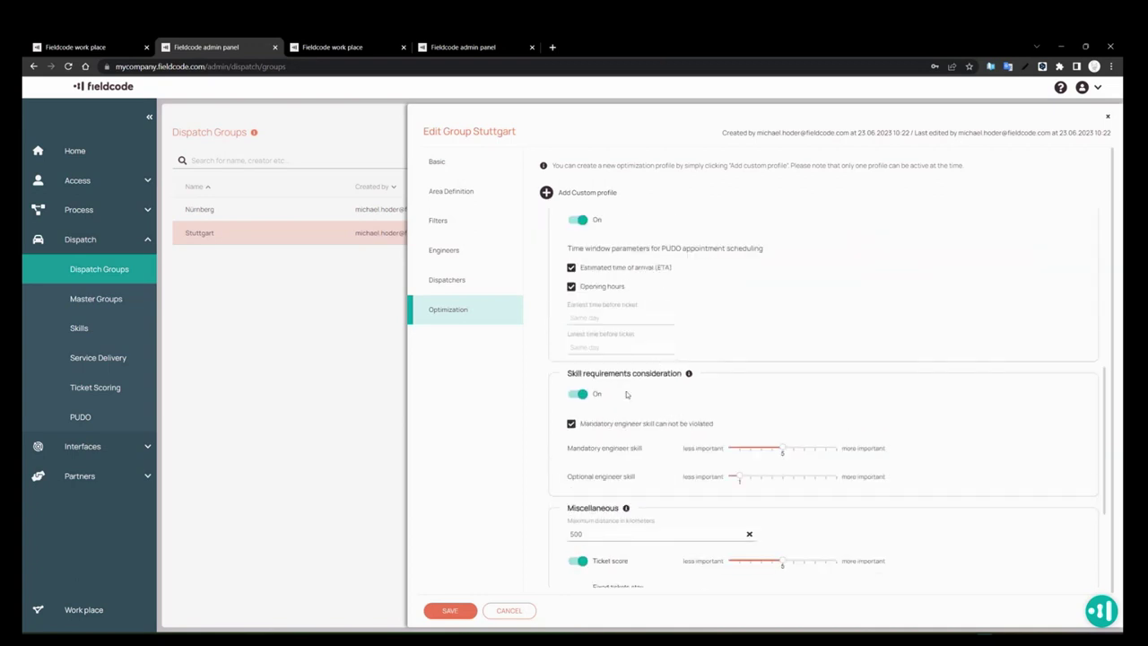
double_click(575, 349)
type("20")
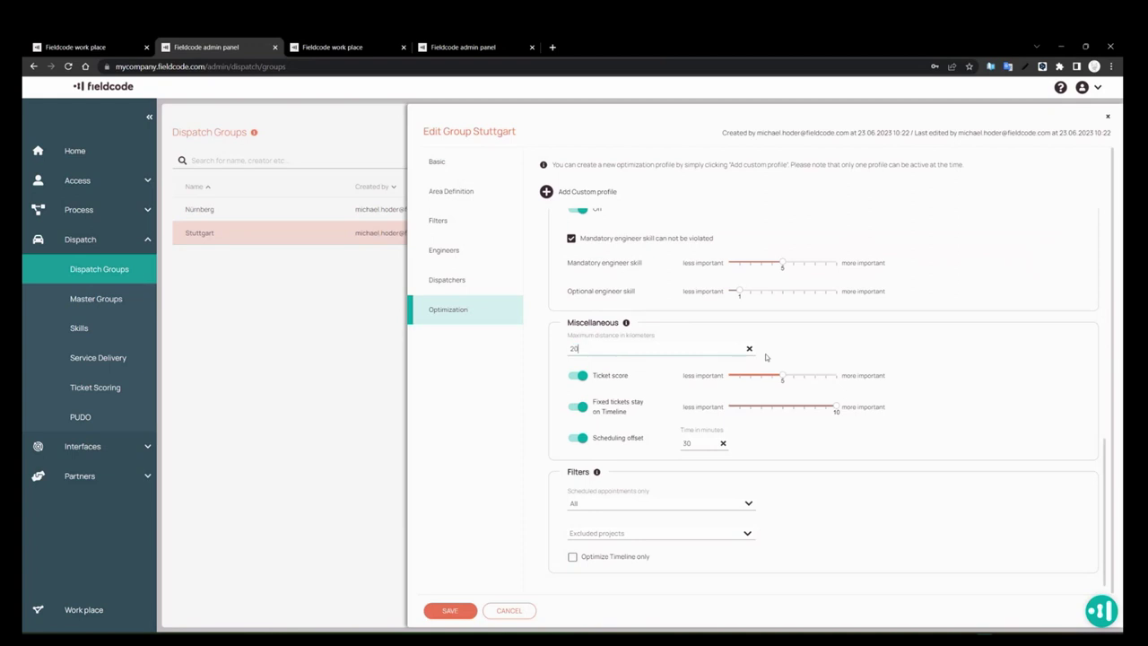
scroll(920, 337, "up", 6)
scroll(973, 335, "up", 1)
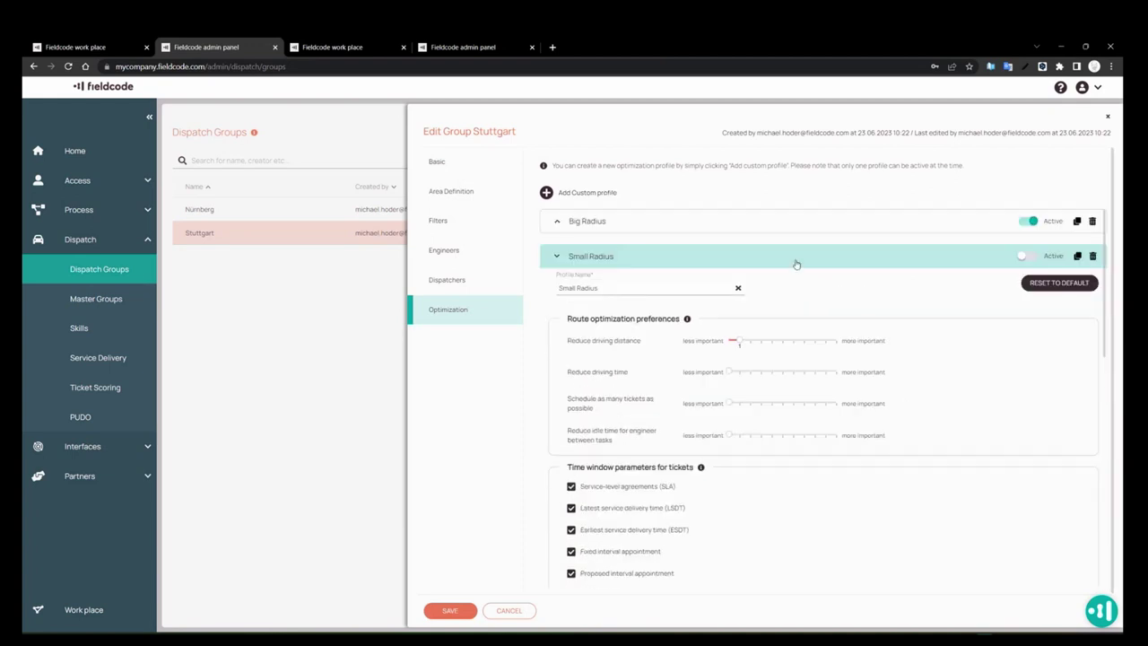
scroll(1000, 216, "down", 1)
scroll(879, 305, "down", 6)
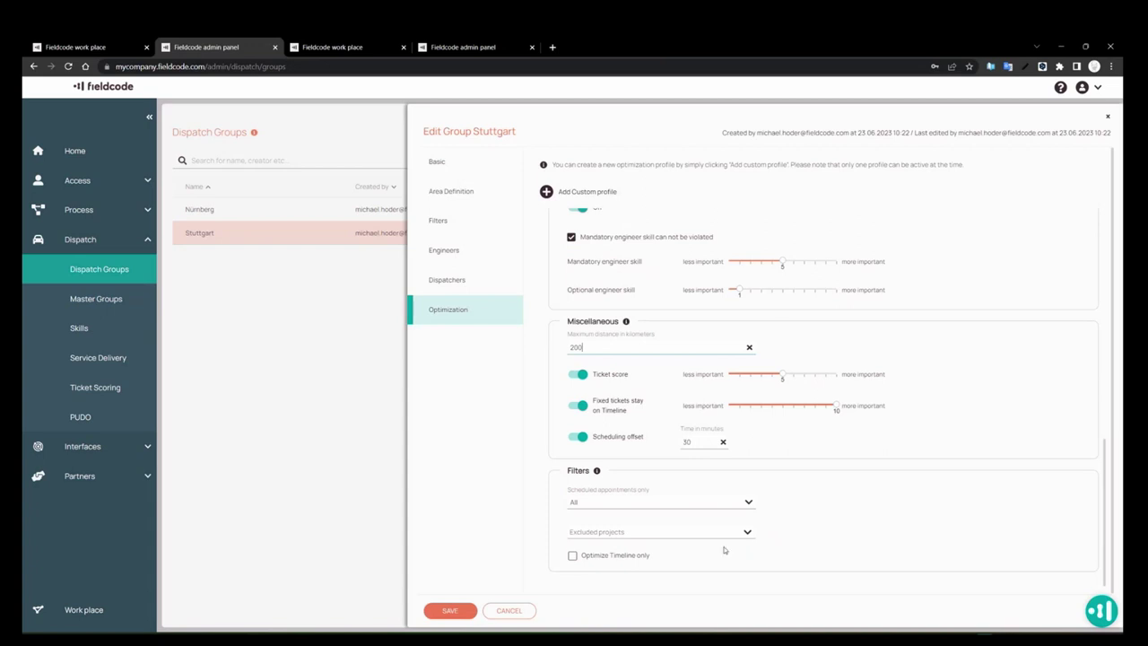
scroll(918, 366, "up", 15)
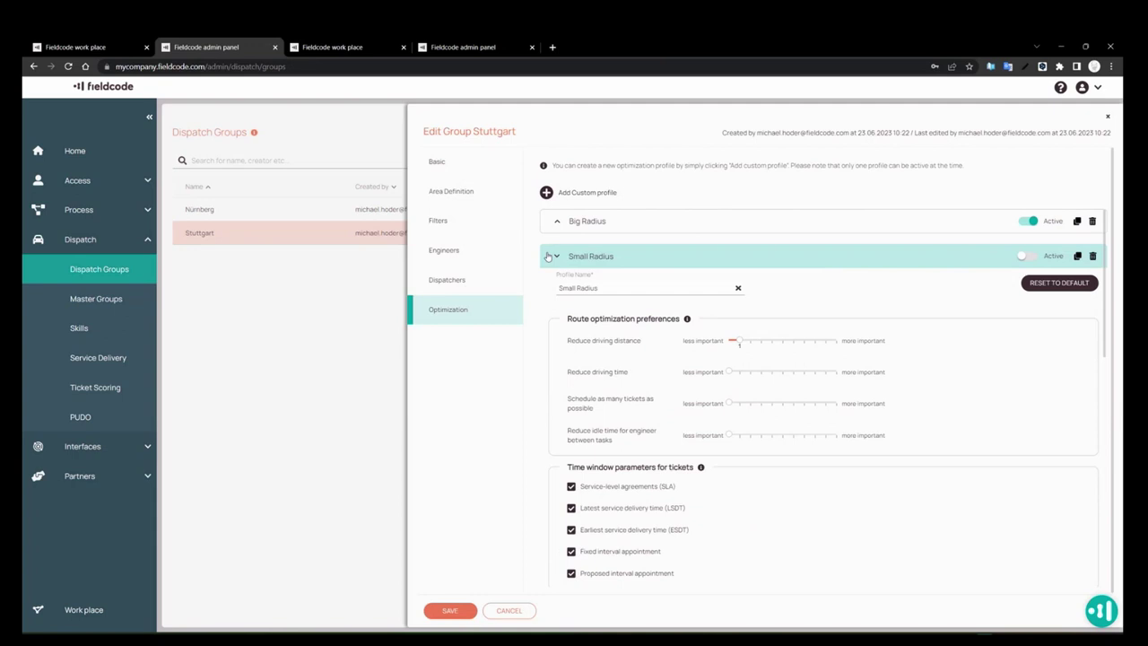
left_click(558, 257)
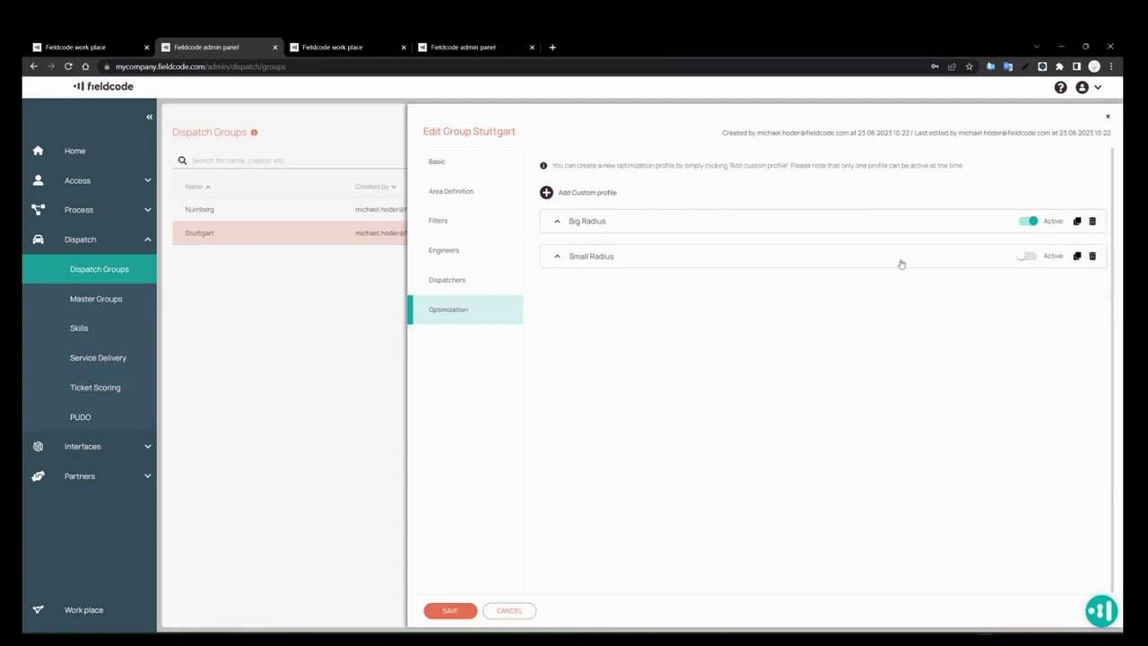
Try switching activation between the two profiles, leave Big Radius active, and save the Stuttgart group
left_click(1028, 221)
left_click(1028, 221)
left_click(1028, 256)
left_click(1027, 221)
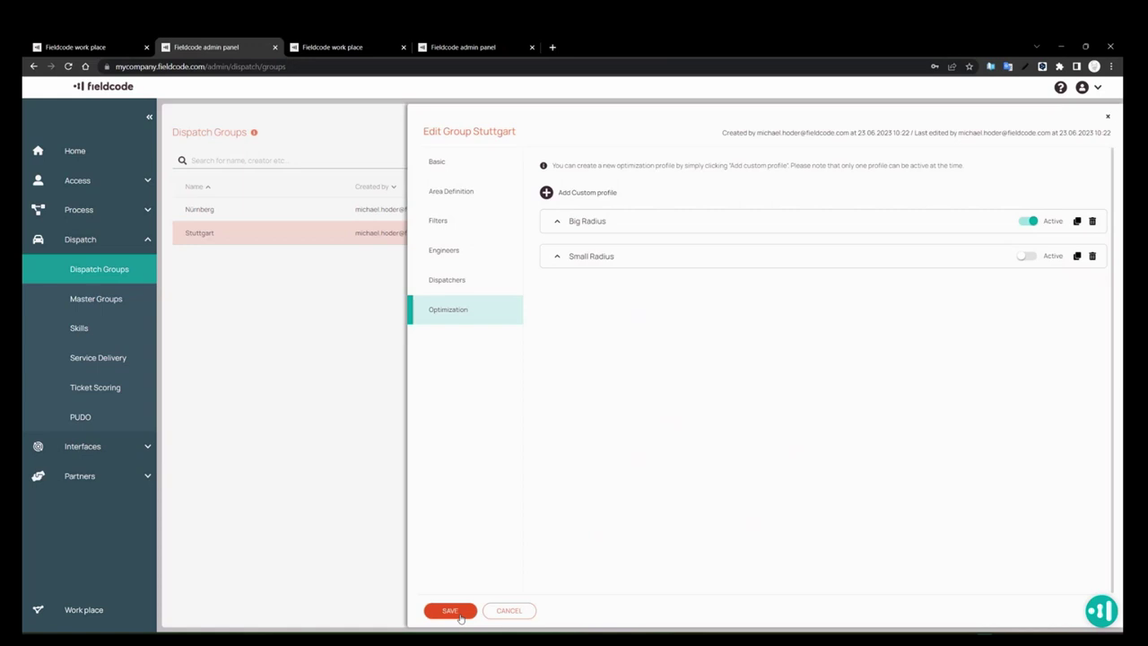
left_click(451, 611)
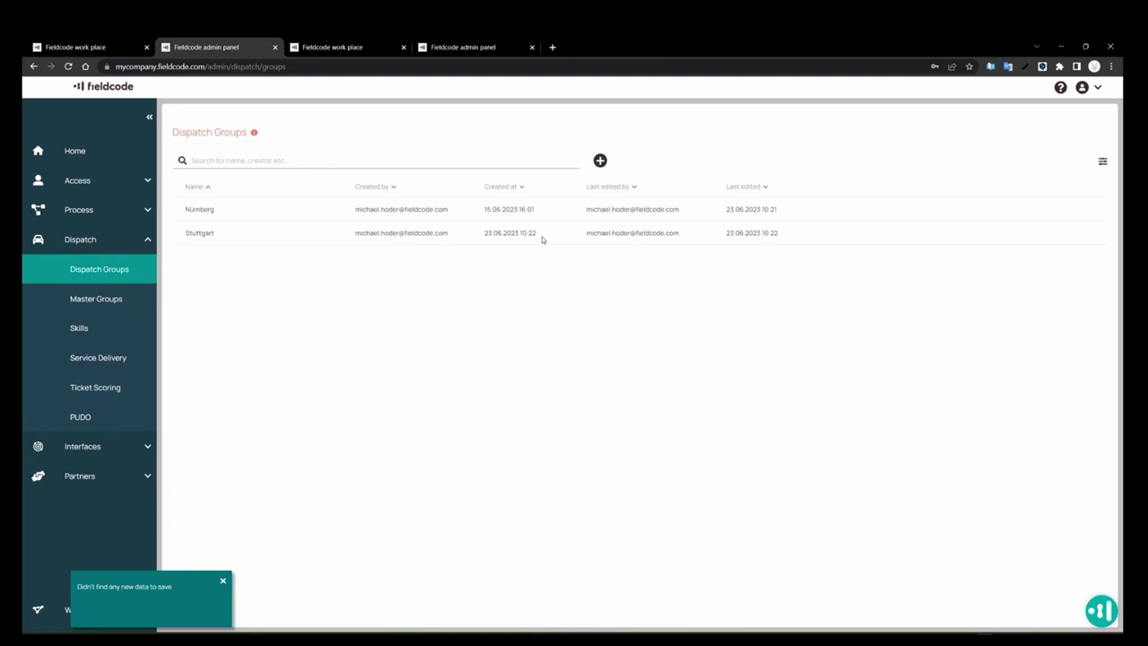
Reopen the Stuttgart group to check its optimization profiles, and close it without saving
left_click(542, 236)
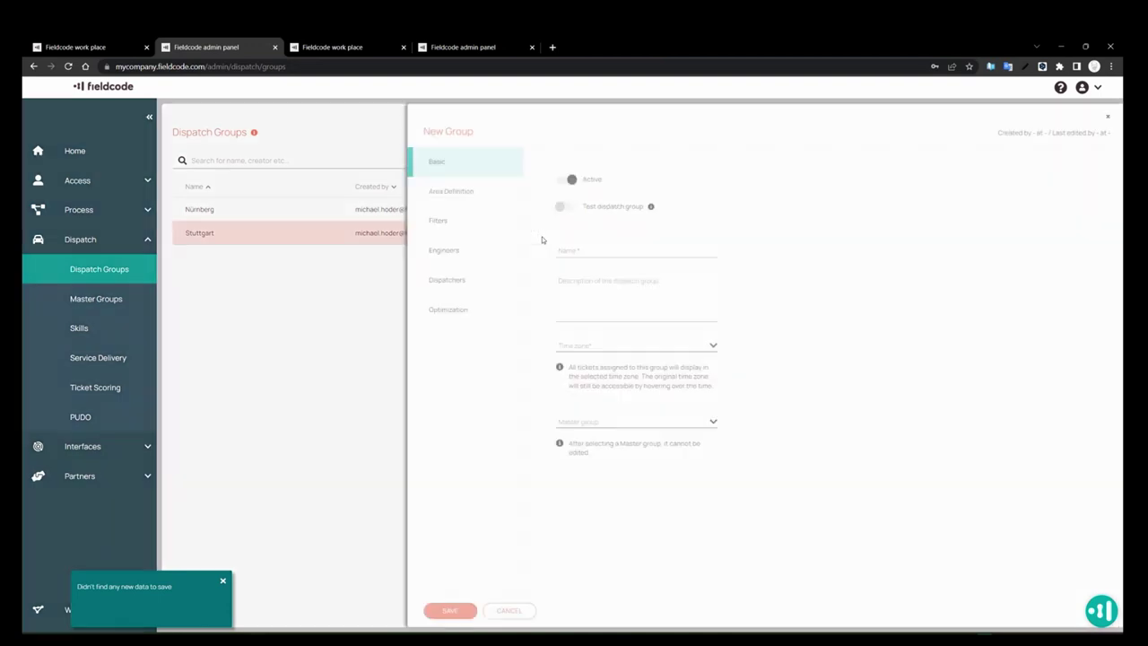
left_click(461, 309)
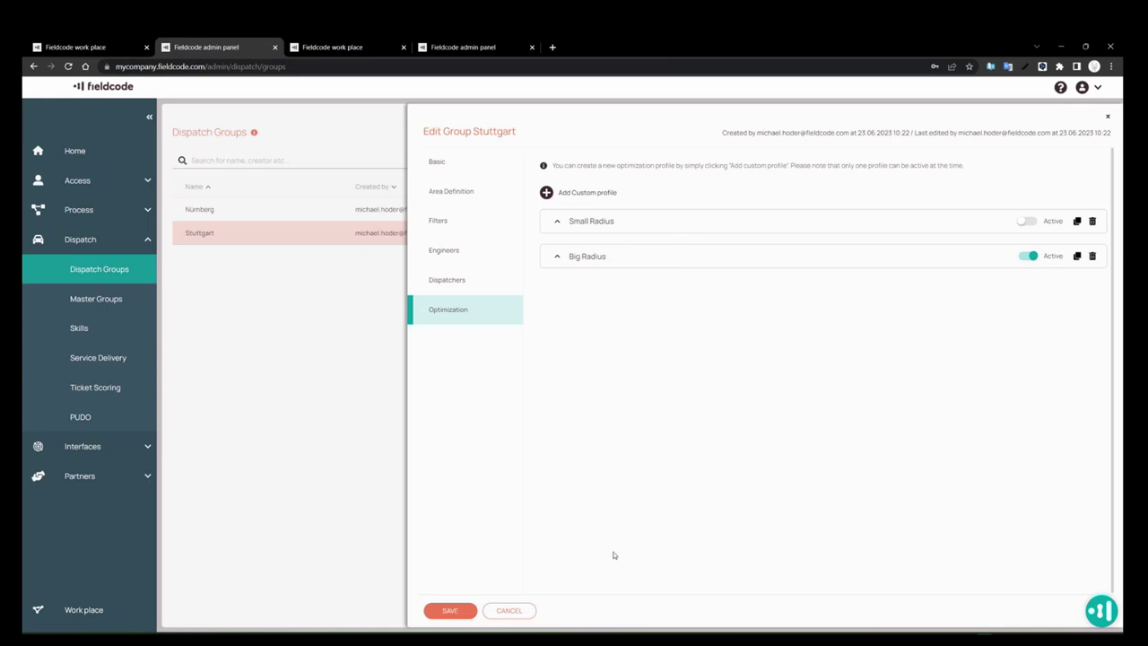
left_click(509, 611)
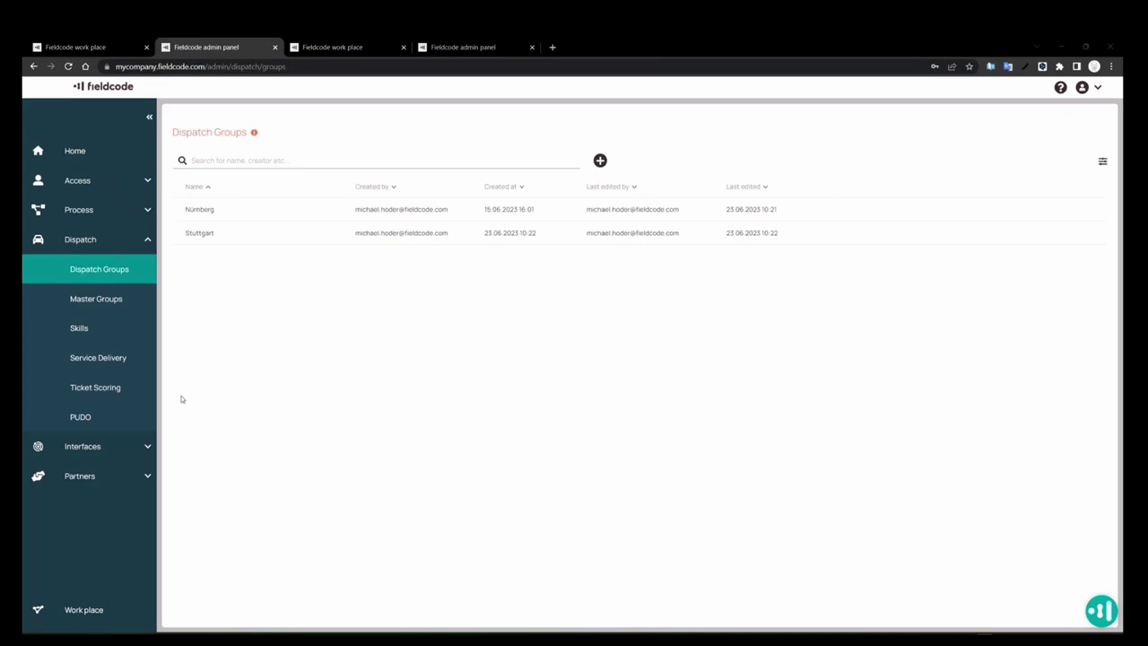
Look through the Interfaces section and view the Skills and Service Delivery pages
left_click(125, 448)
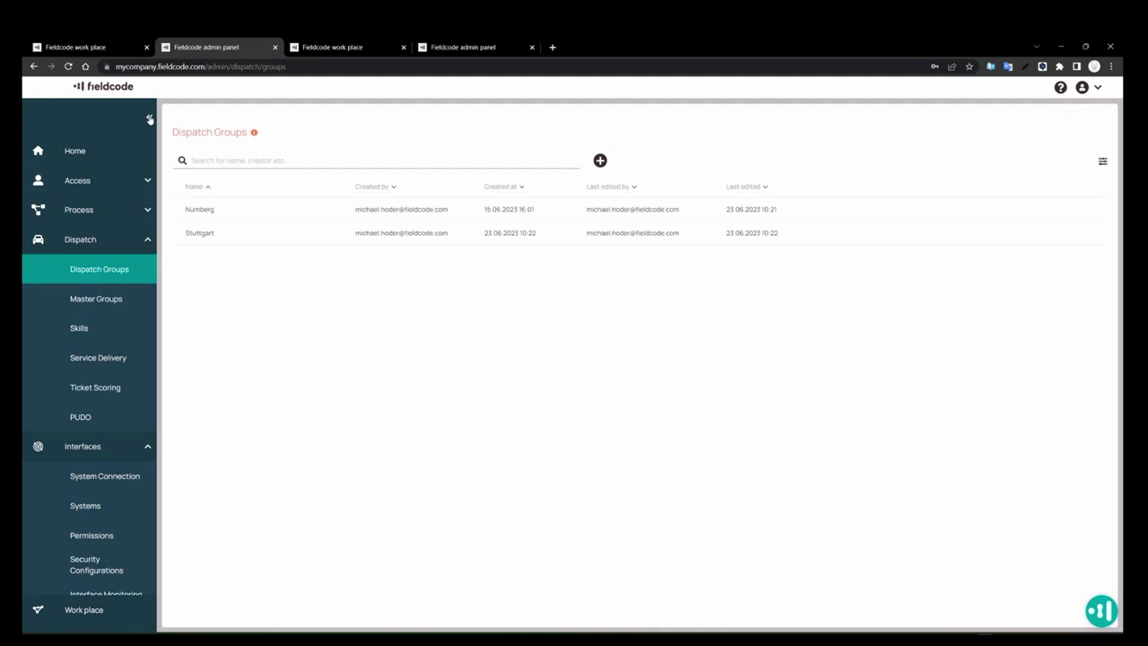
left_click(89, 445)
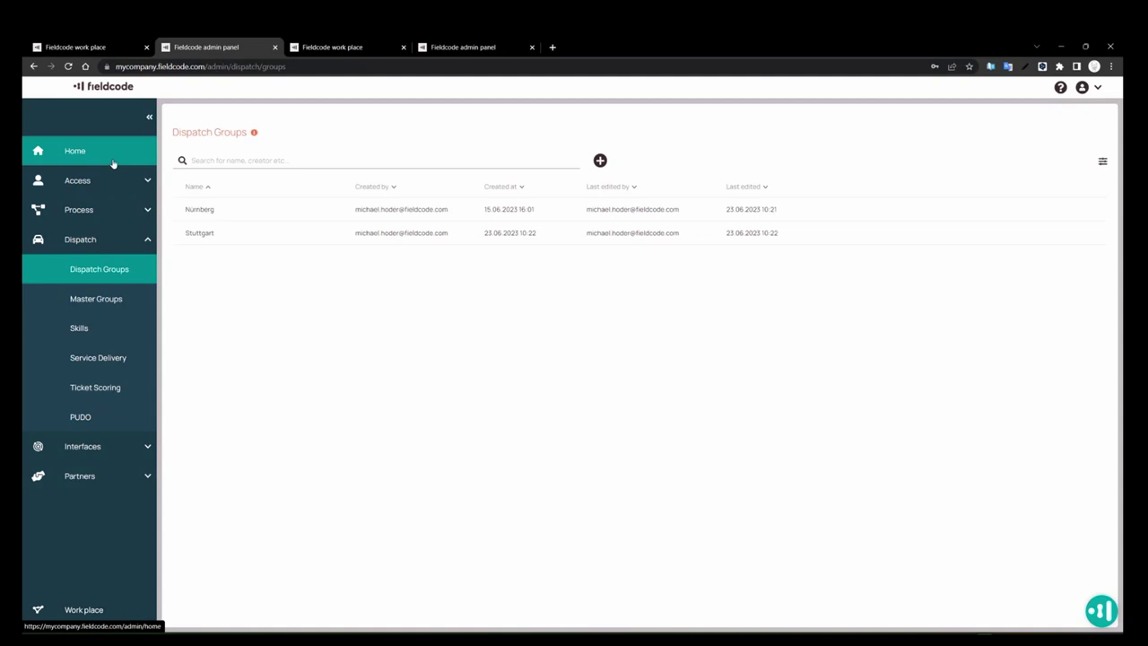
left_click(102, 333)
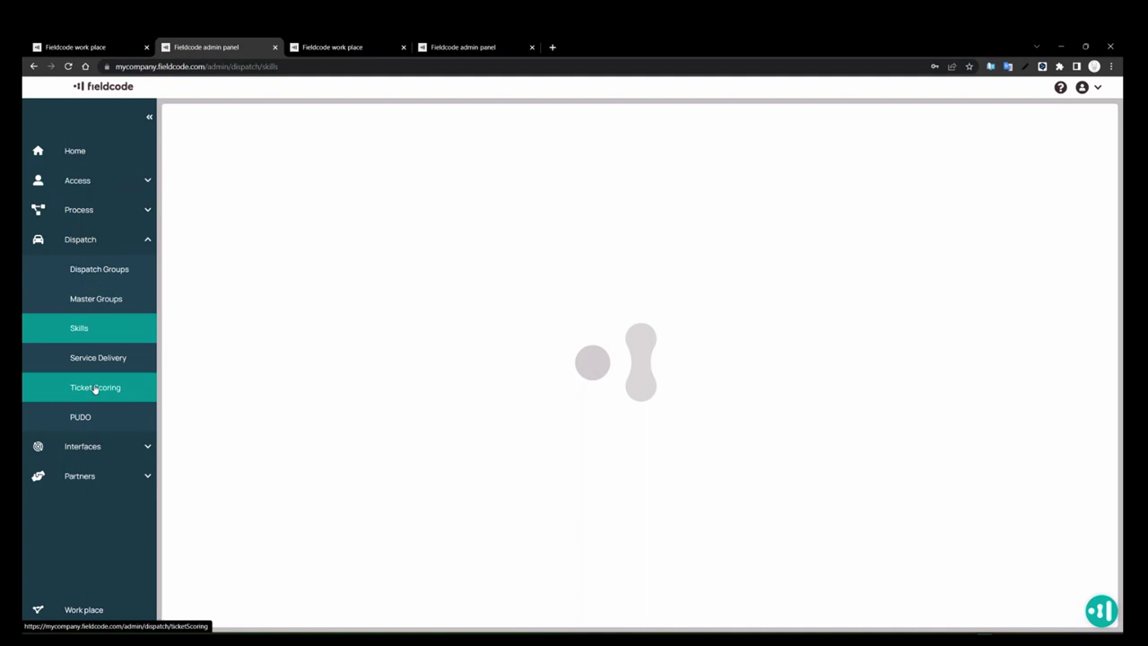
left_click(89, 359)
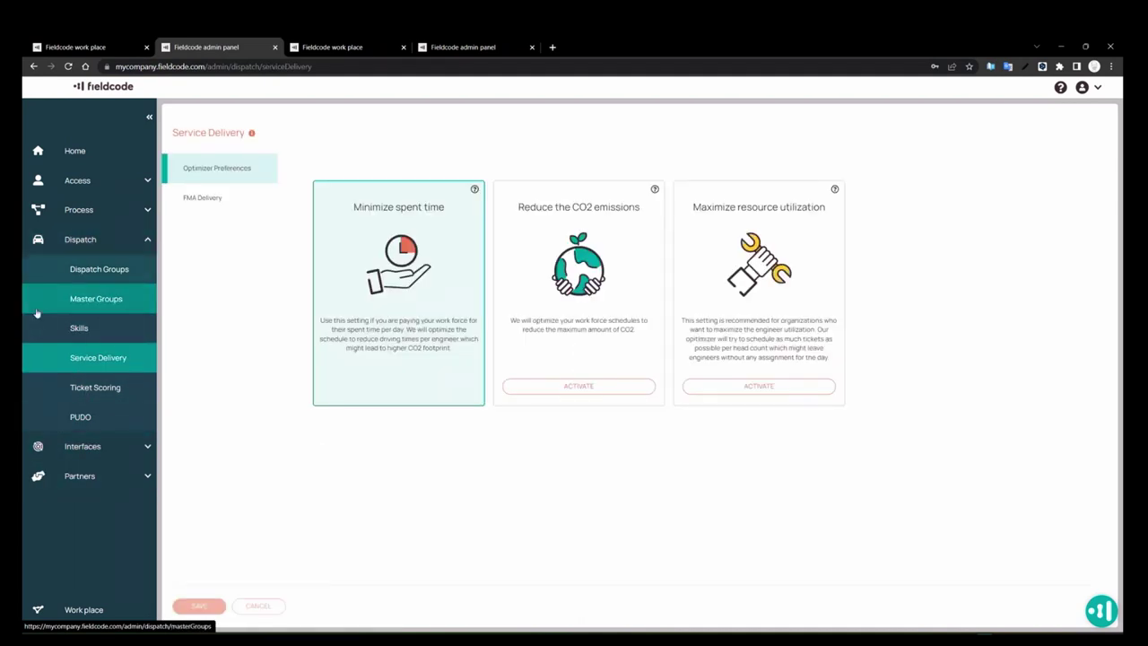
Open the Indications page under Process, glance at the work place, and collapse the Access section
left_click(89, 210)
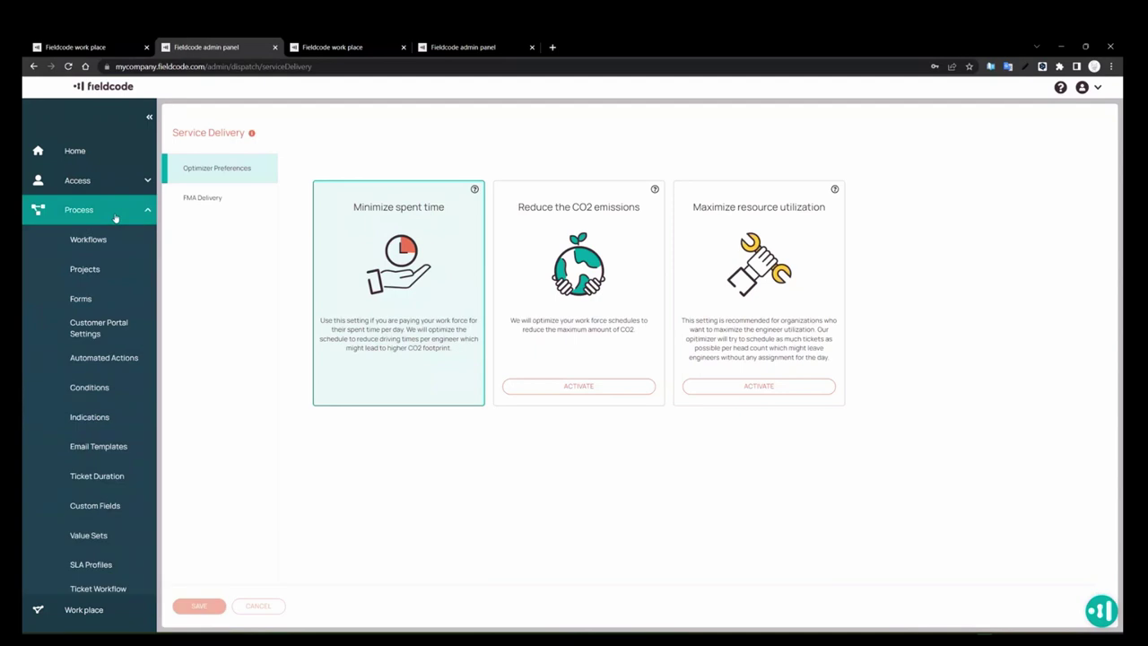
left_click(104, 418)
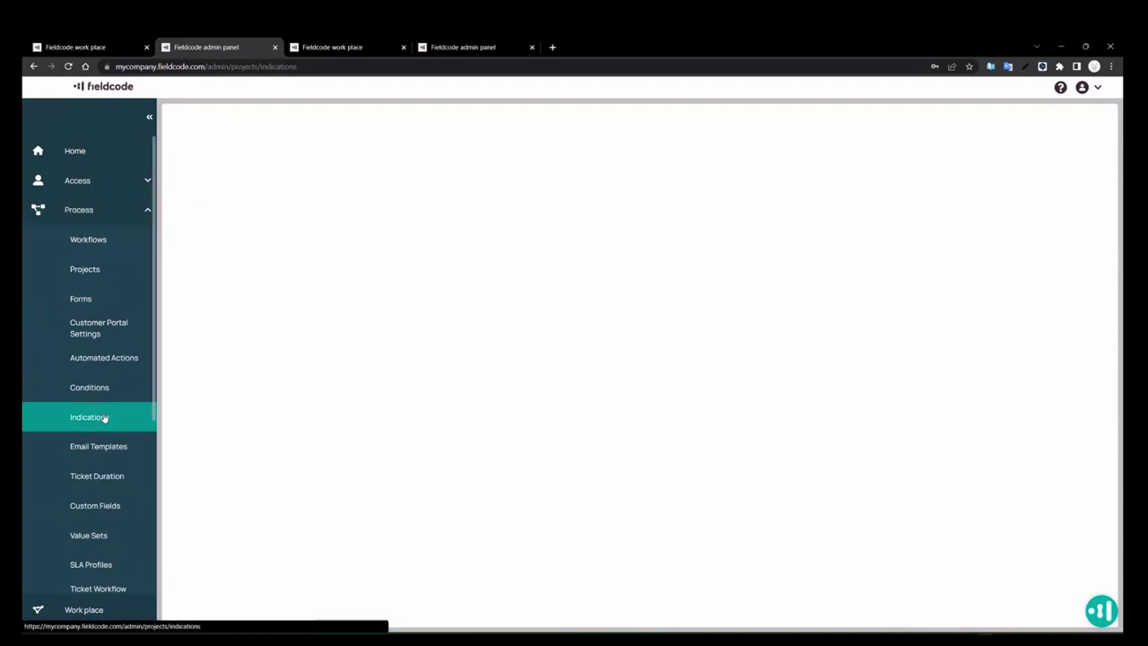
left_click(116, 182)
left_click(117, 46)
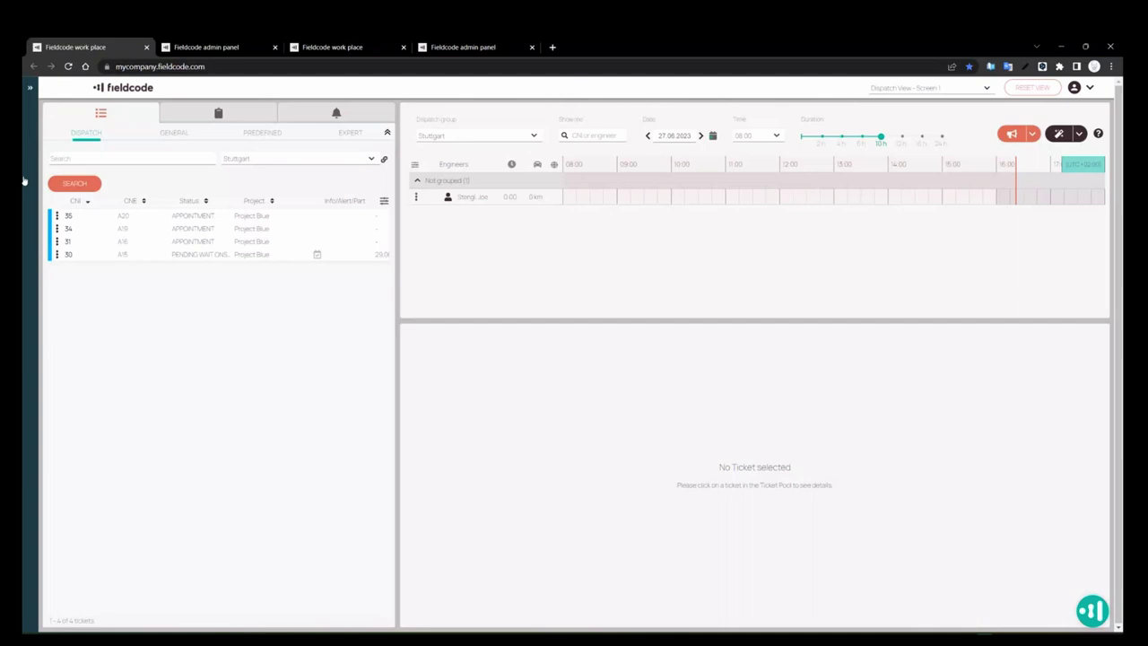
mouse_move(30, 188)
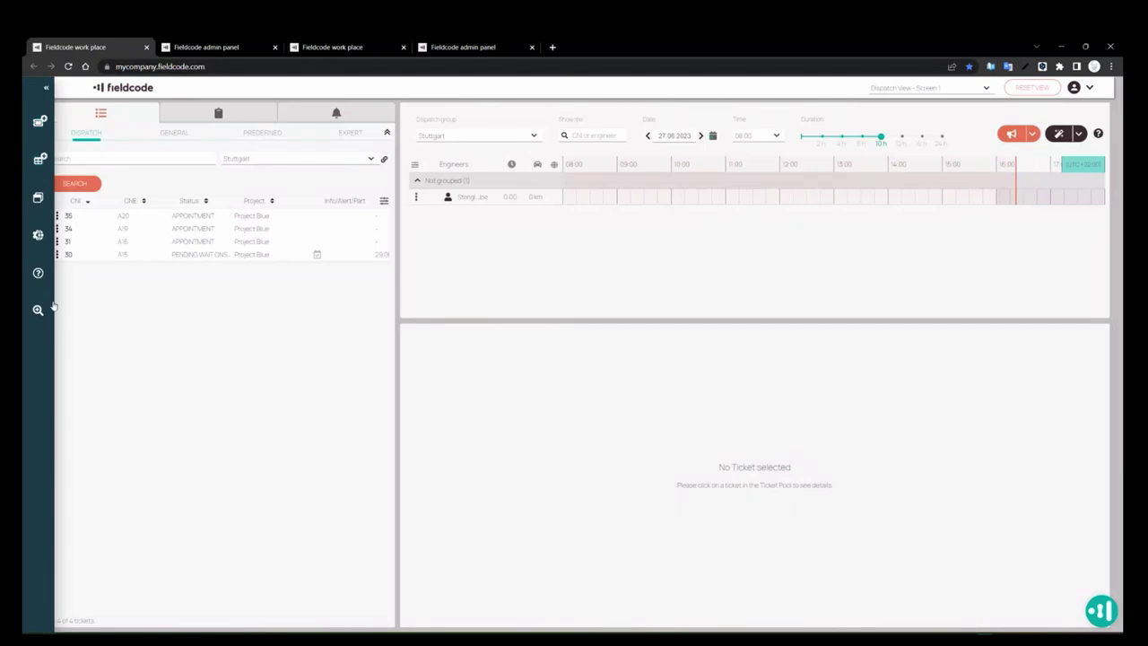
left_click(205, 49)
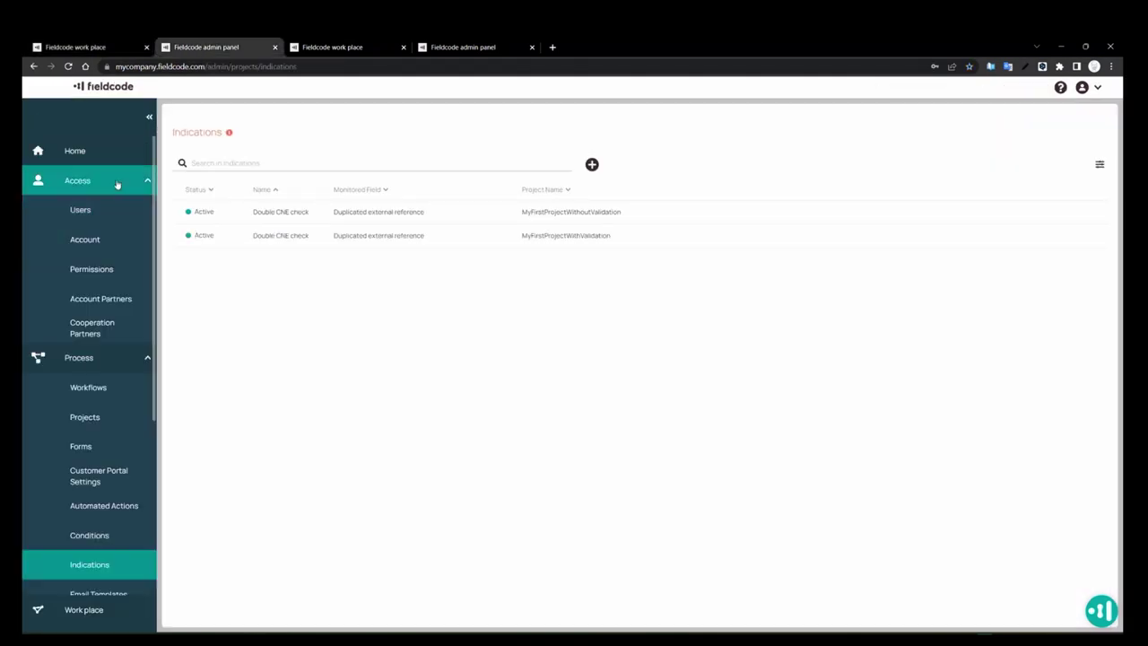
left_click(118, 184)
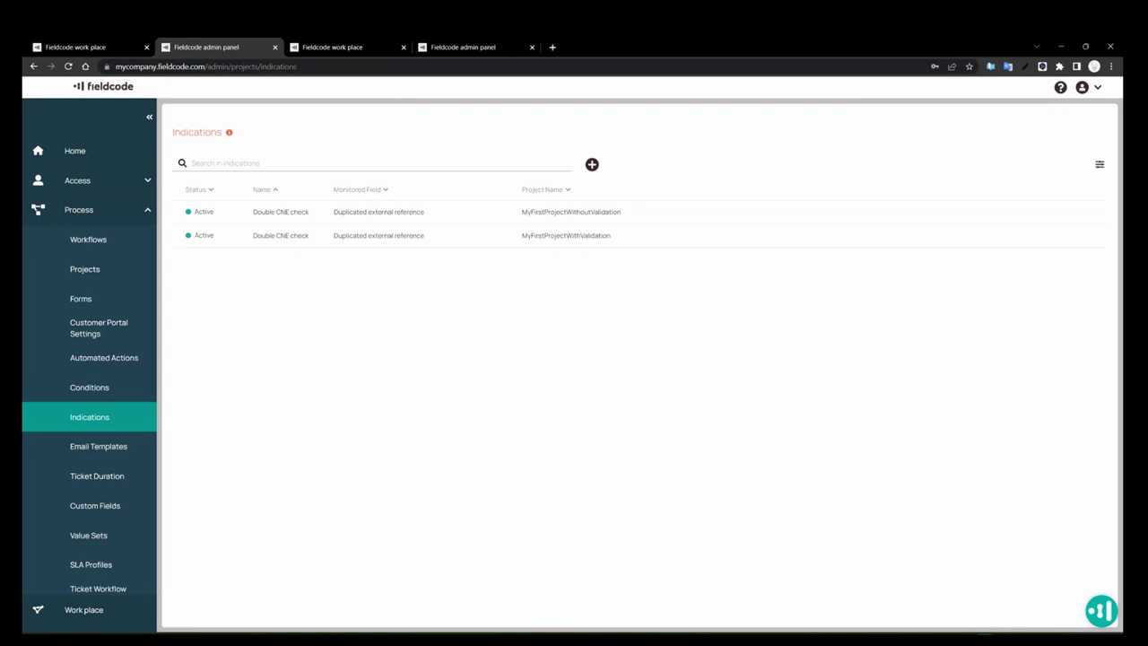
Switch to the Fieldcode work place, apply the Dispatch View layout, and open ticket 31
left_click(86, 46)
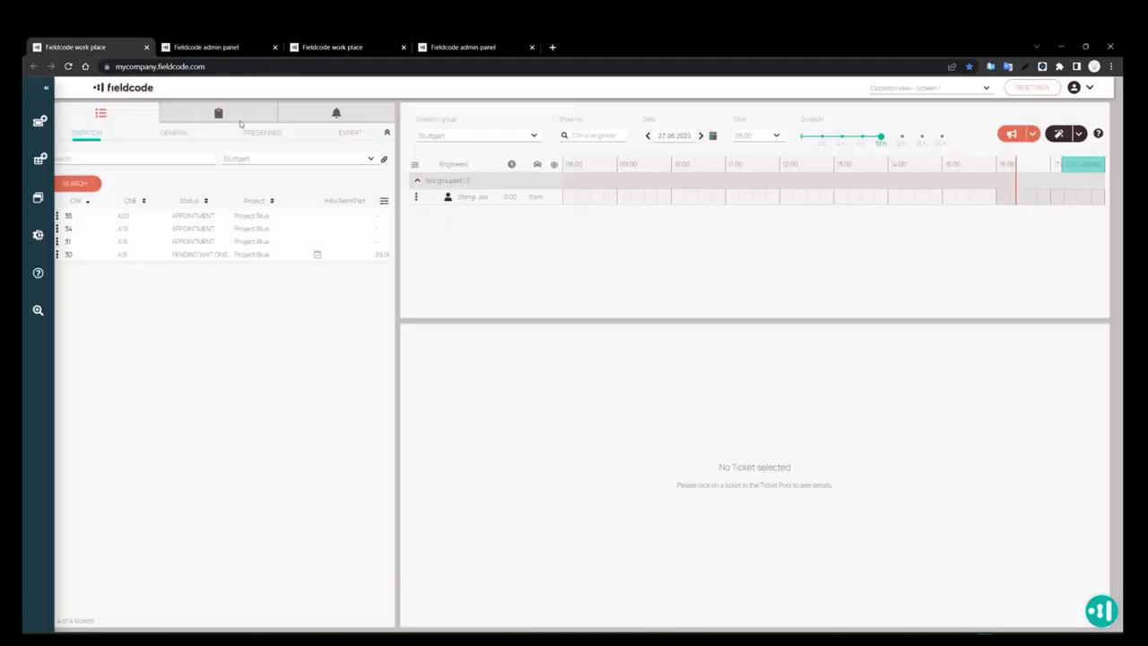
left_click(914, 90)
left_click(908, 151)
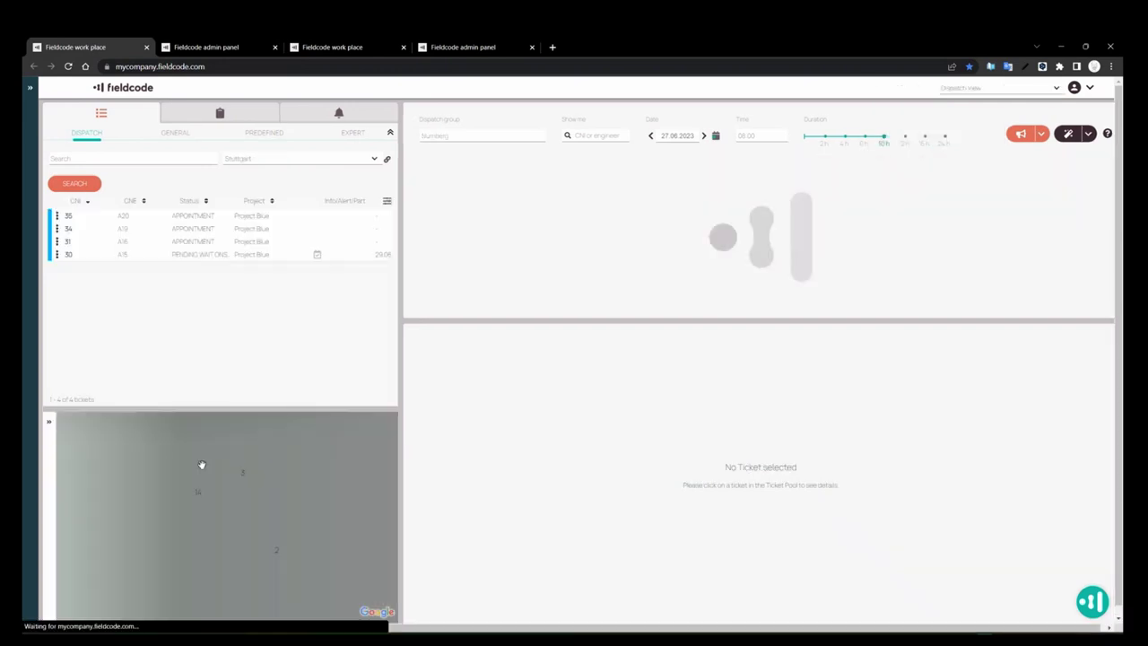
left_click(182, 243)
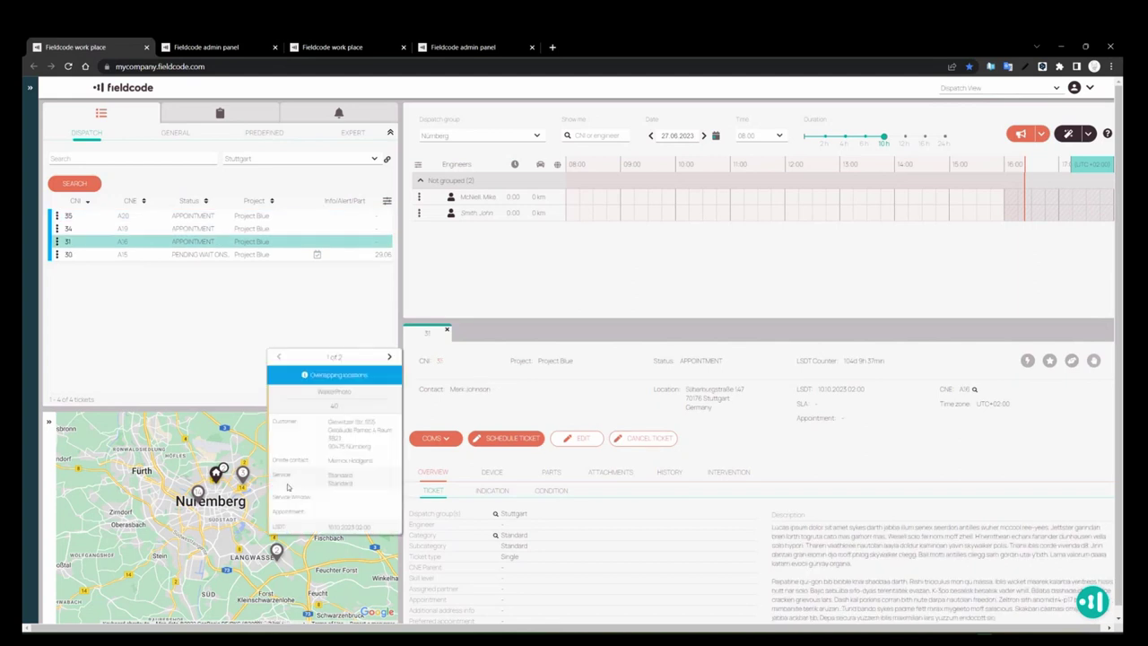
Examine the ticket and engineer markers on the Nuremberg map, and return to the Fieldcode admin panel
scroll(179, 552, "up", 2)
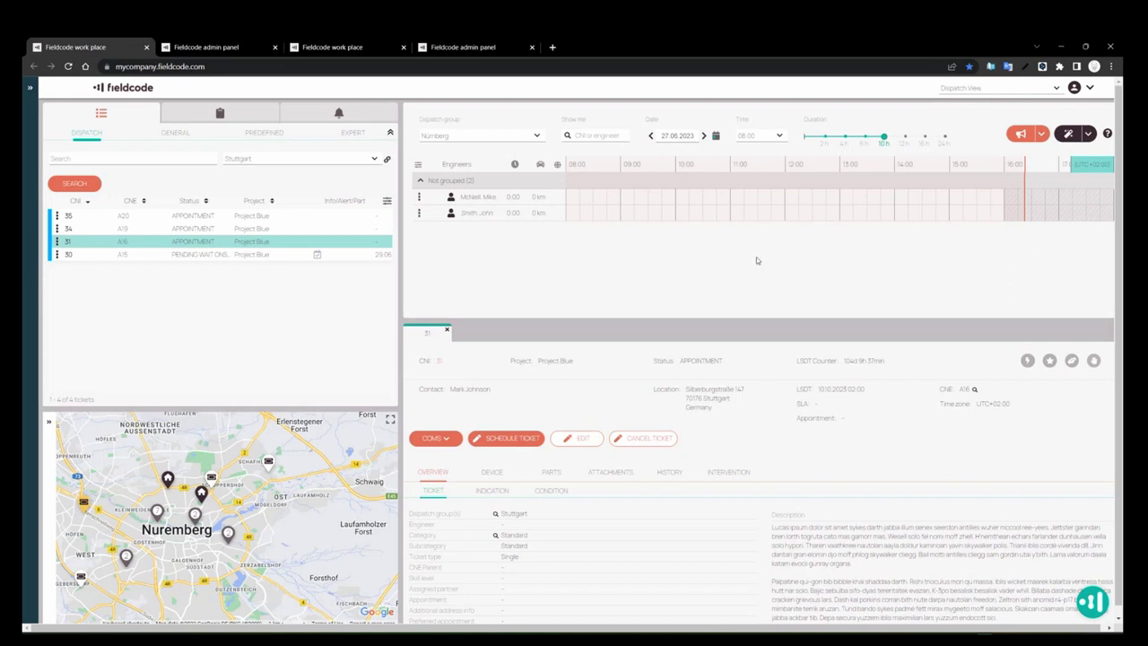
left_click(157, 513)
scroll(315, 505, "up", 2)
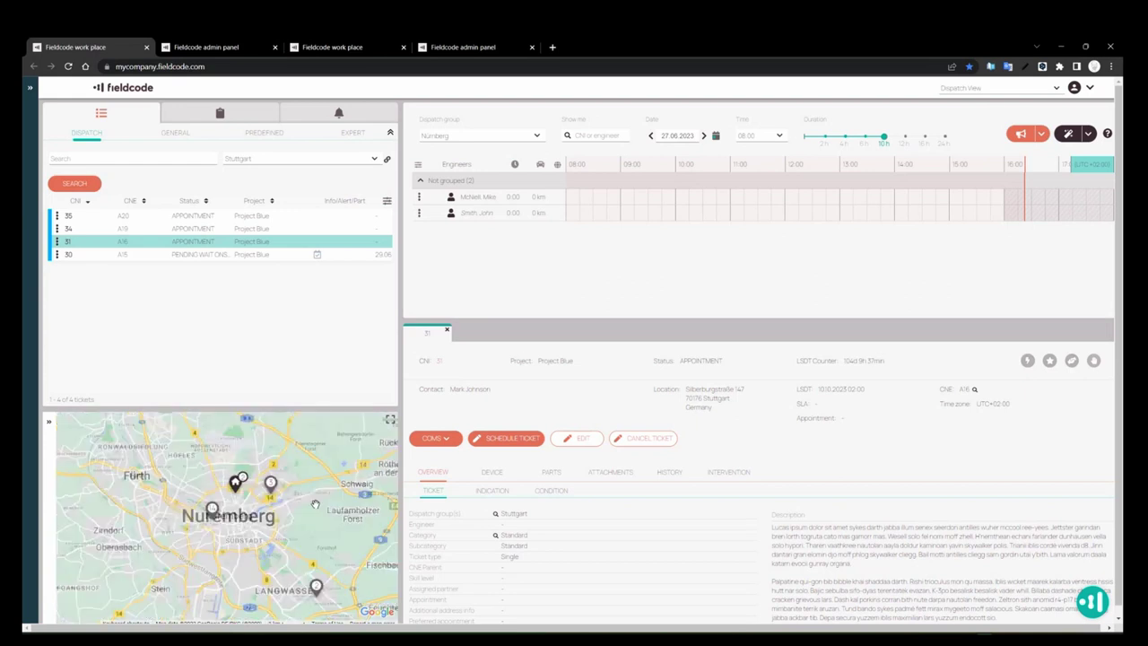
scroll(310, 501, "up", 3)
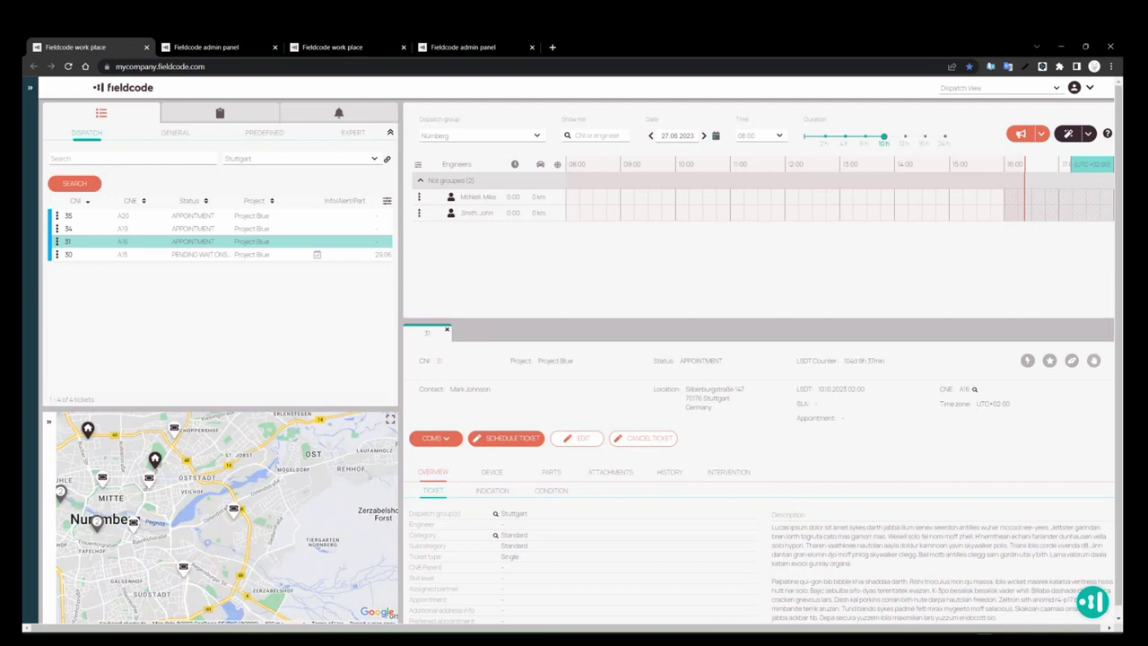
left_click(232, 47)
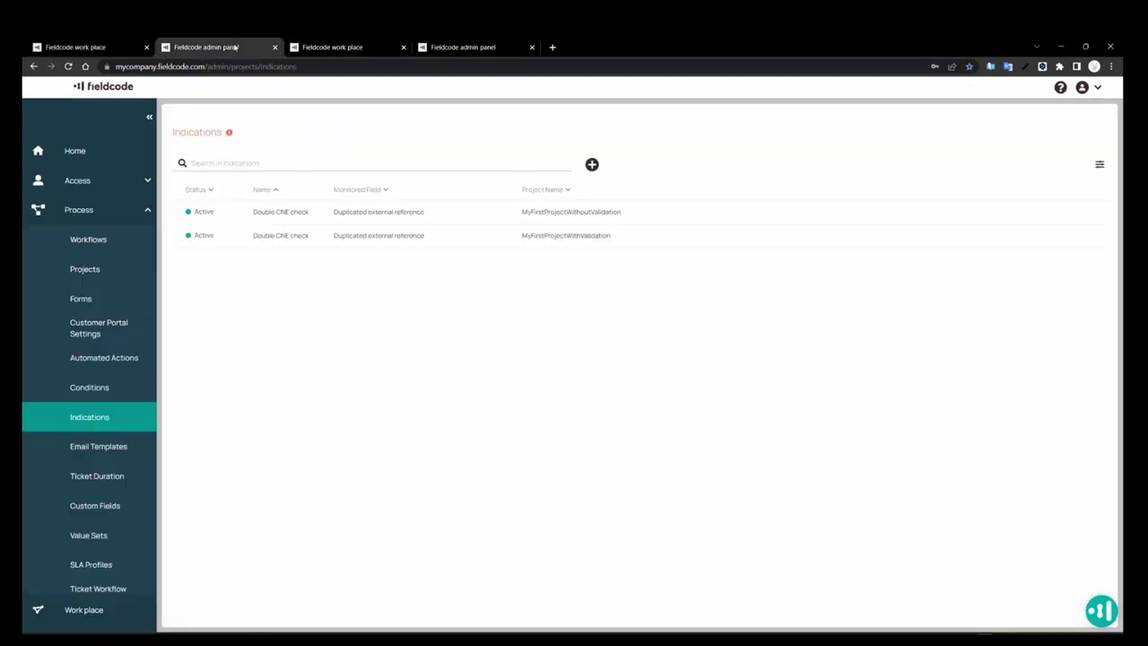
View the account options, glance at the work place's ticket list, and return to the admin panel
left_click(1097, 89)
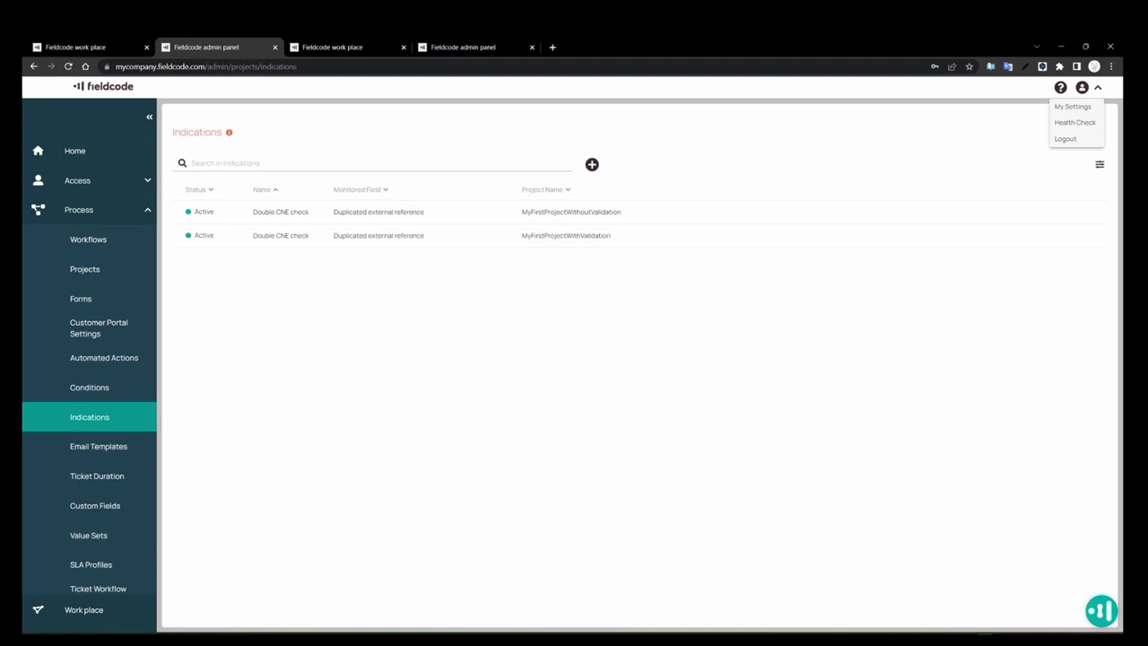
left_click(104, 46)
left_click_drag(197, 228, 226, 232)
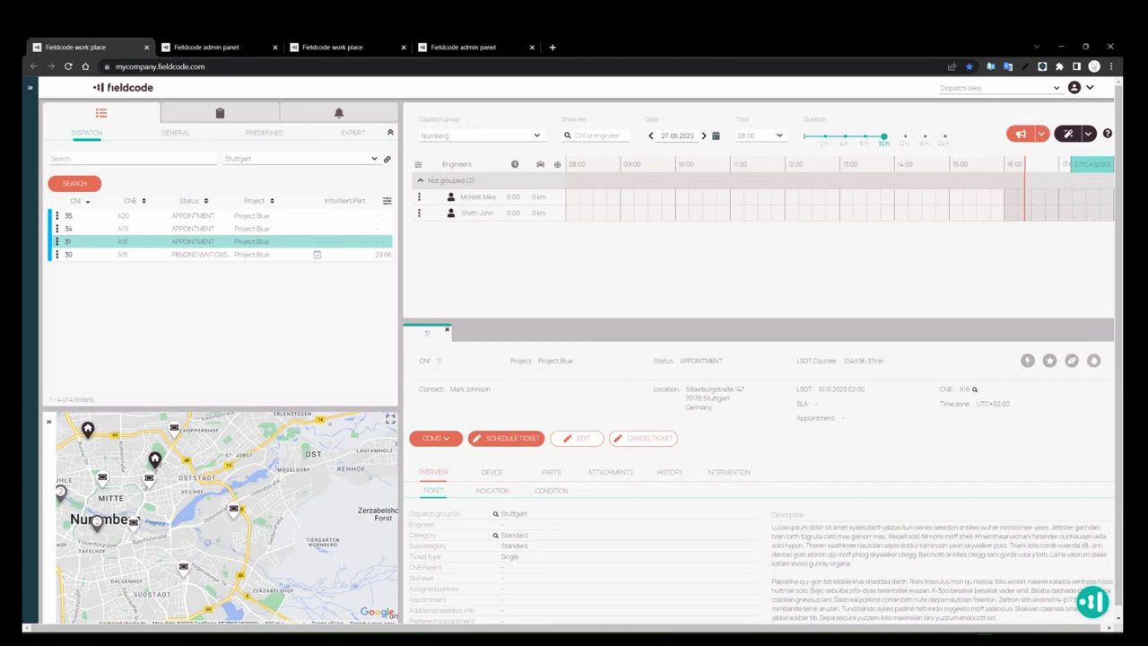
left_click(239, 50)
Open the Automated Actions page under Process and start creating a custom automated action
left_click(104, 357)
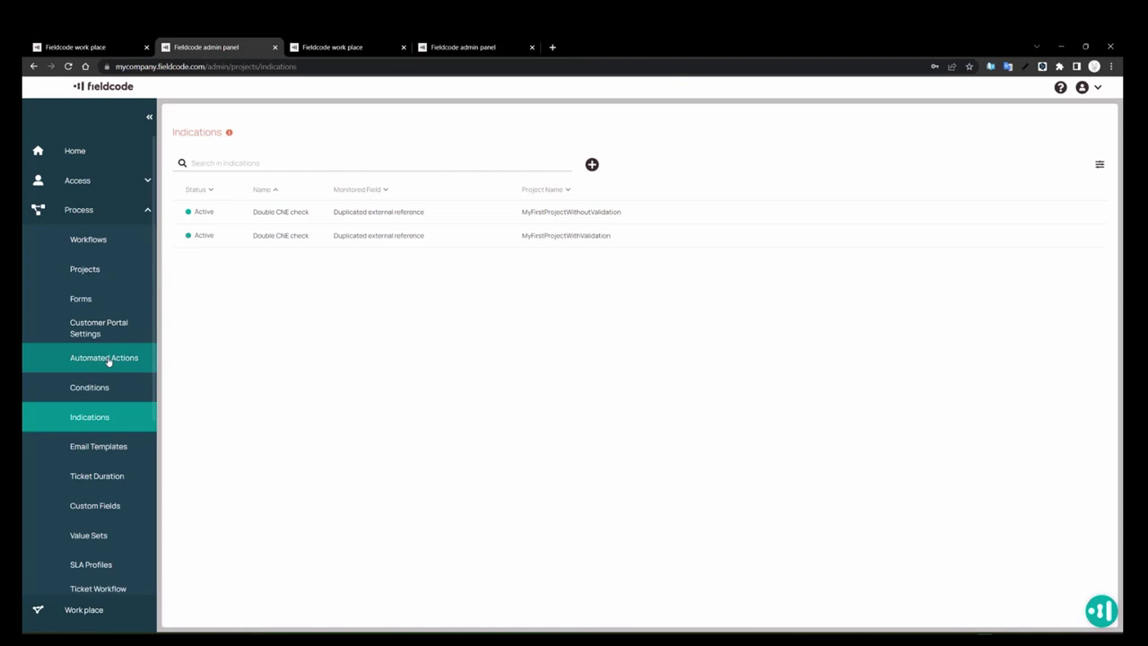
mouse_move(38, 239)
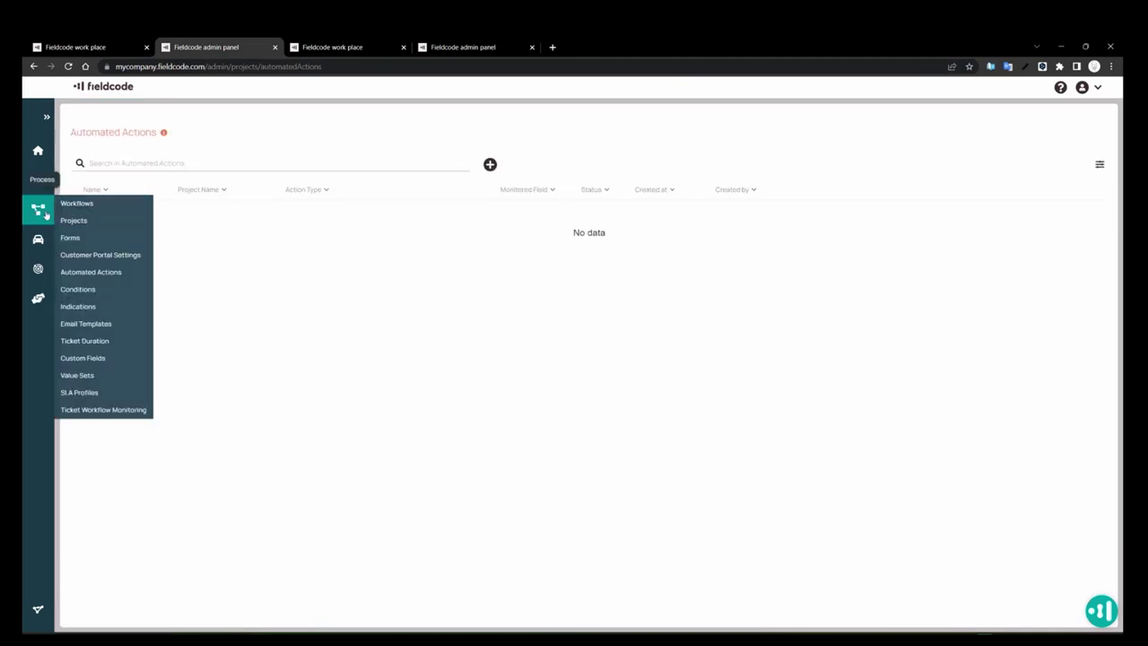
left_click(490, 165)
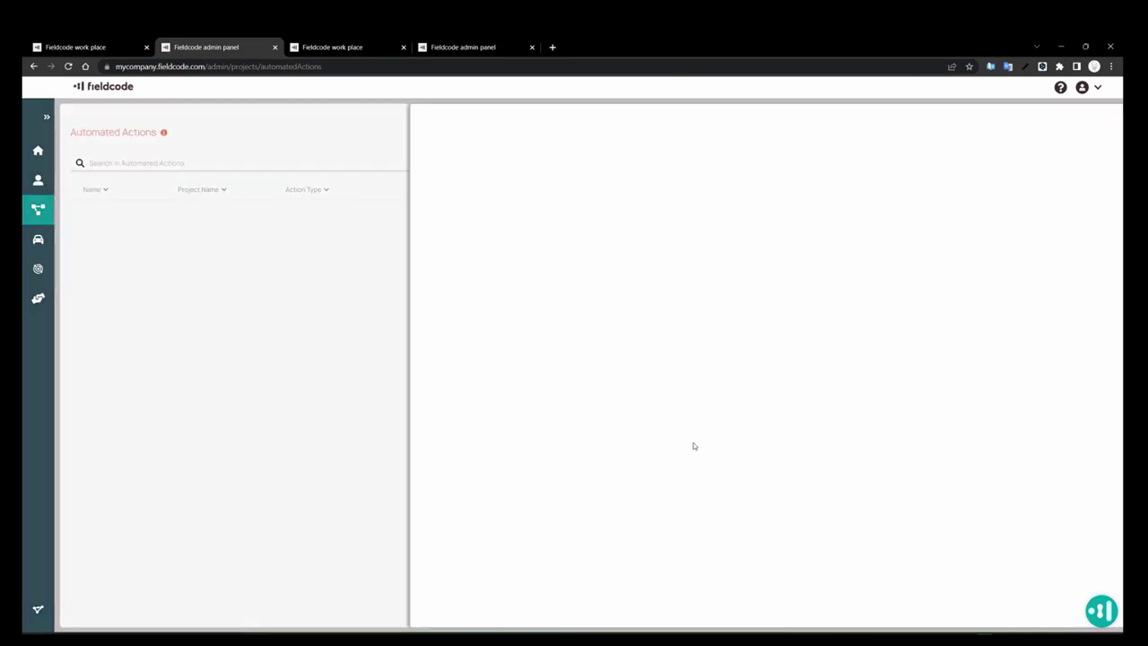
left_click(492, 175)
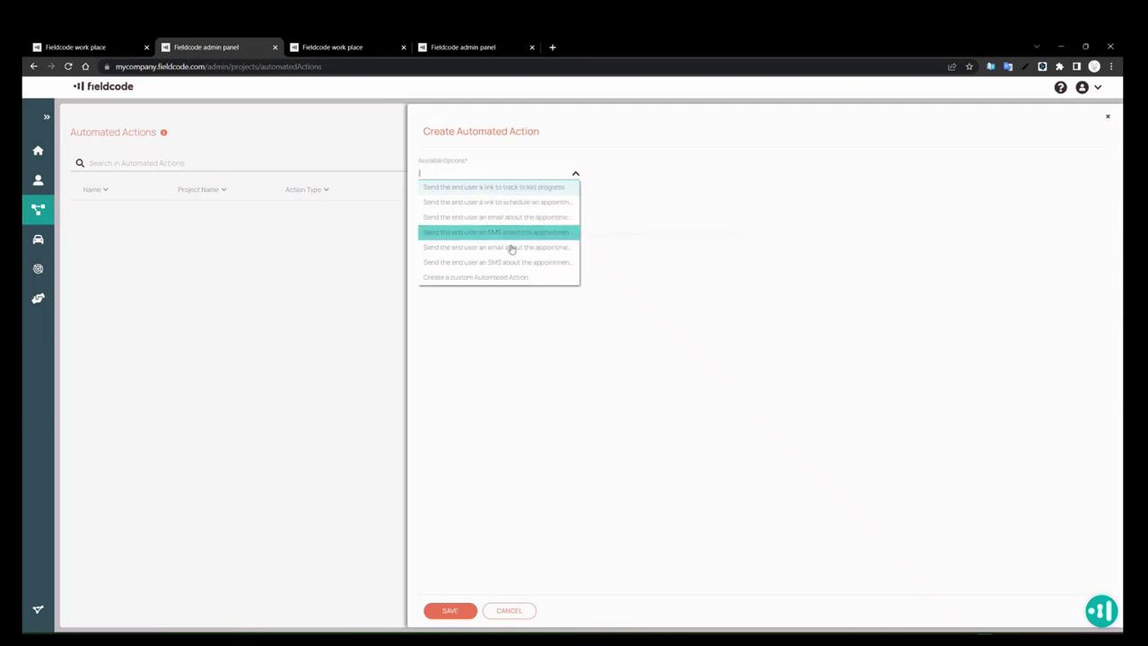
left_click(520, 278)
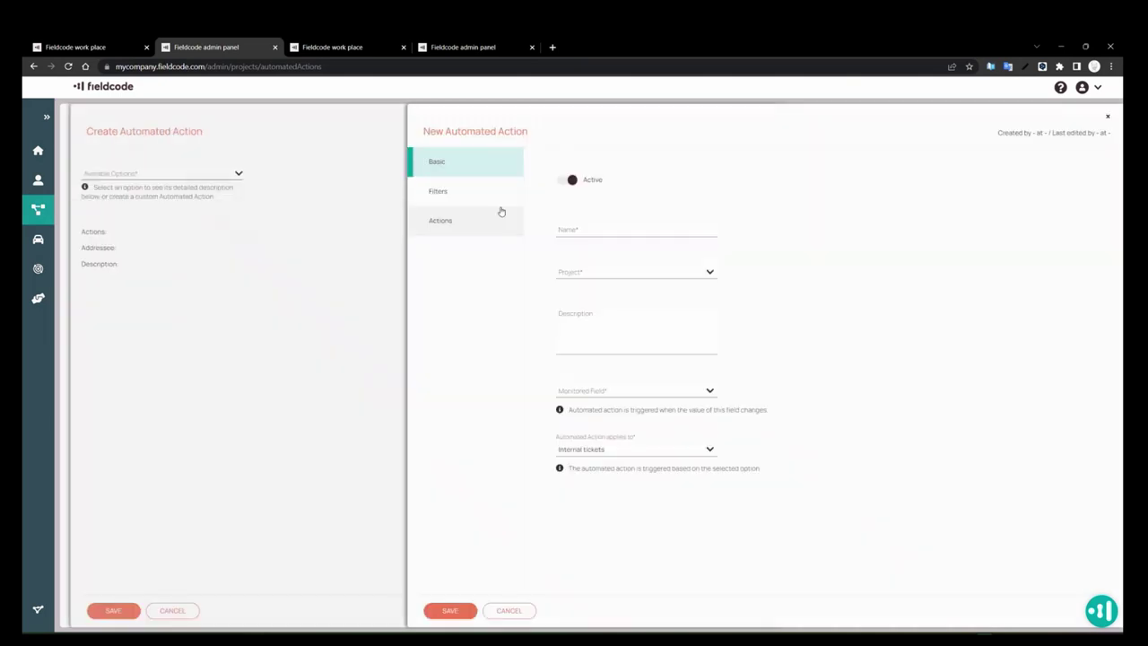
Set the automated action's type to Send SMS and add a phone number with the 00 prefix as recipient
left_click(487, 222)
left_click(635, 291)
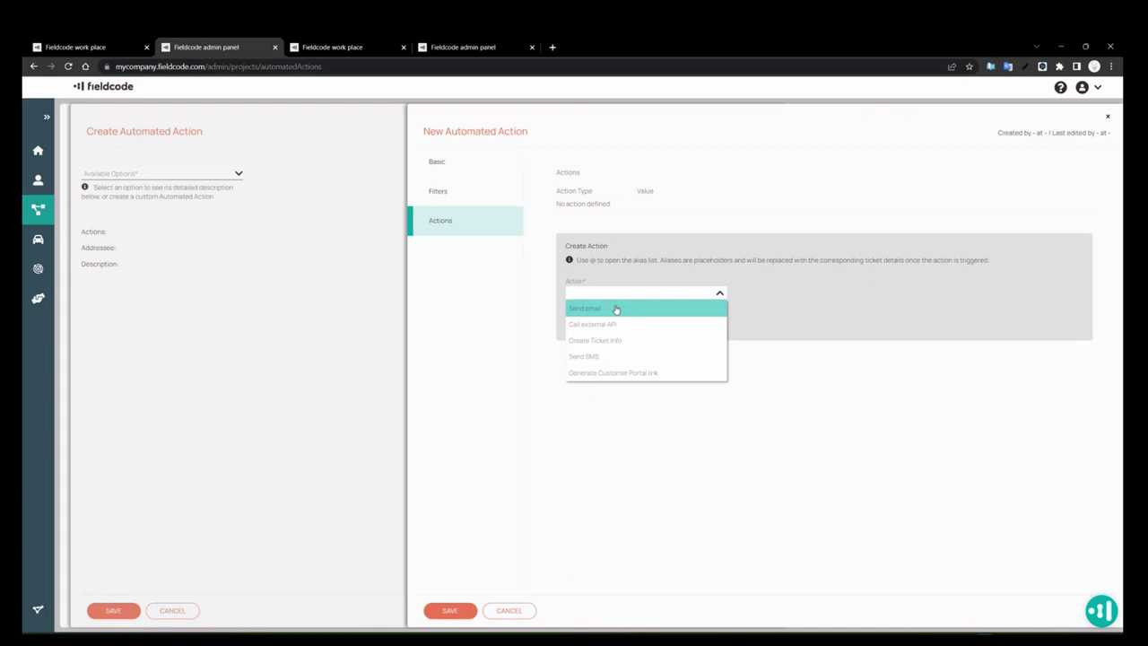
left_click(598, 338)
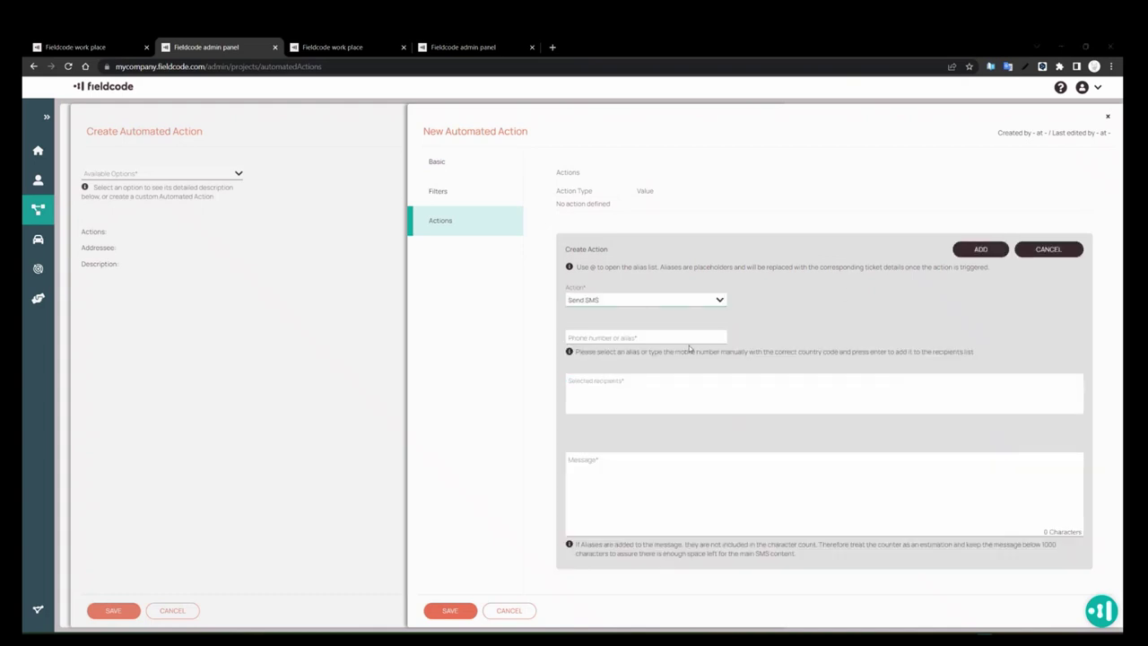
left_click(605, 339)
key("ctrl+v")
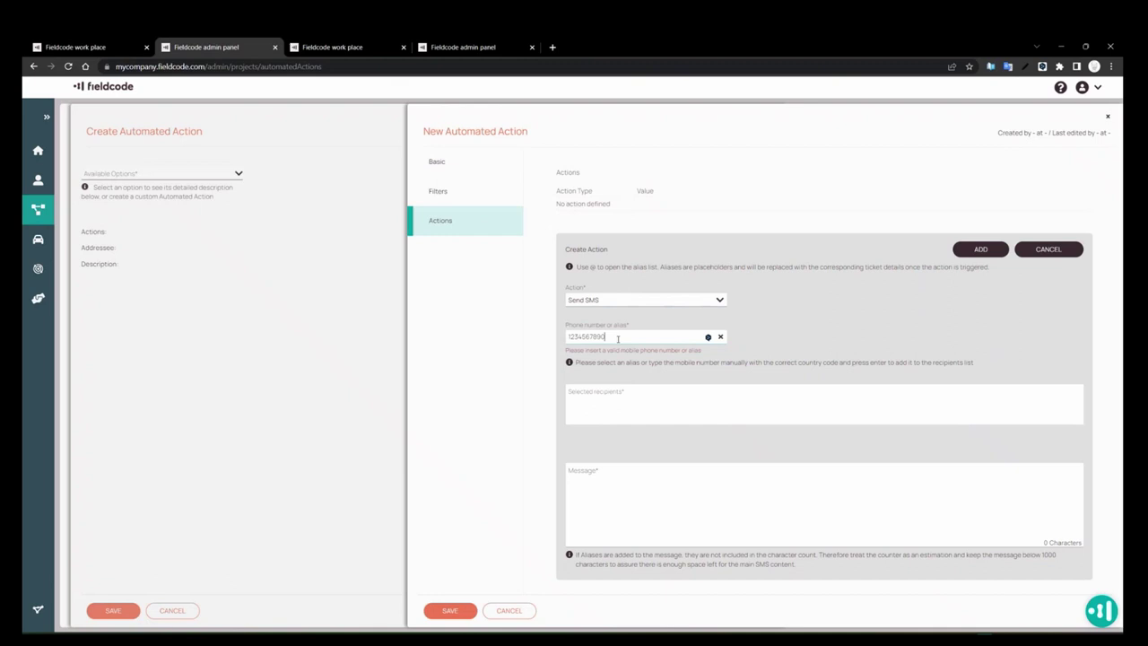
left_click(568, 337)
type("00")
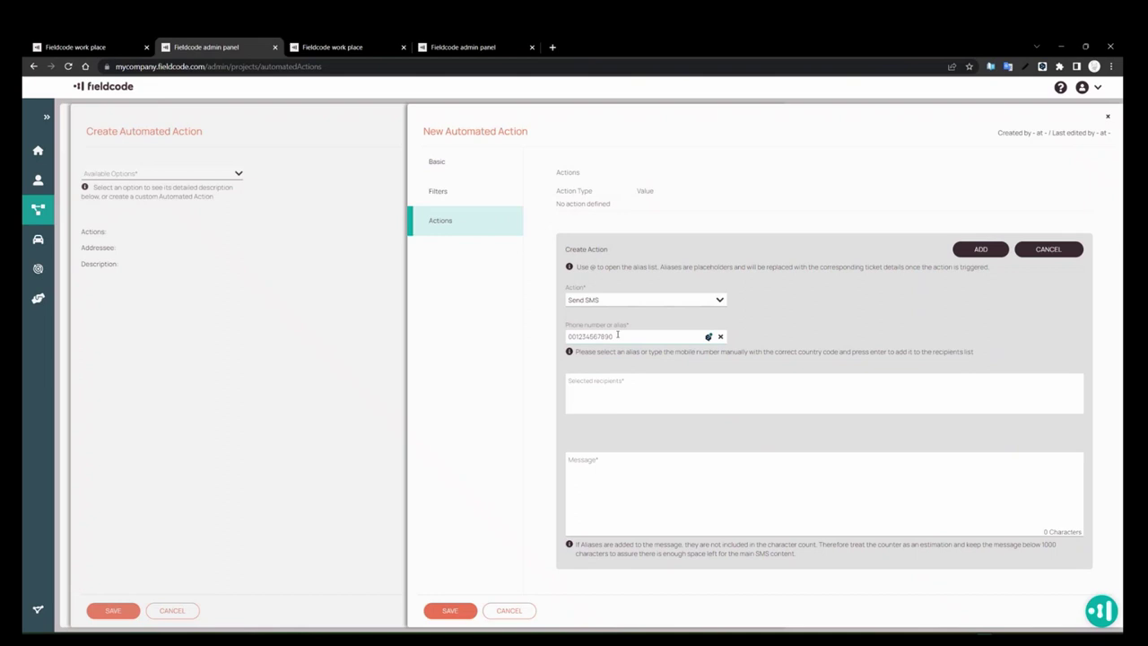
key("Return")
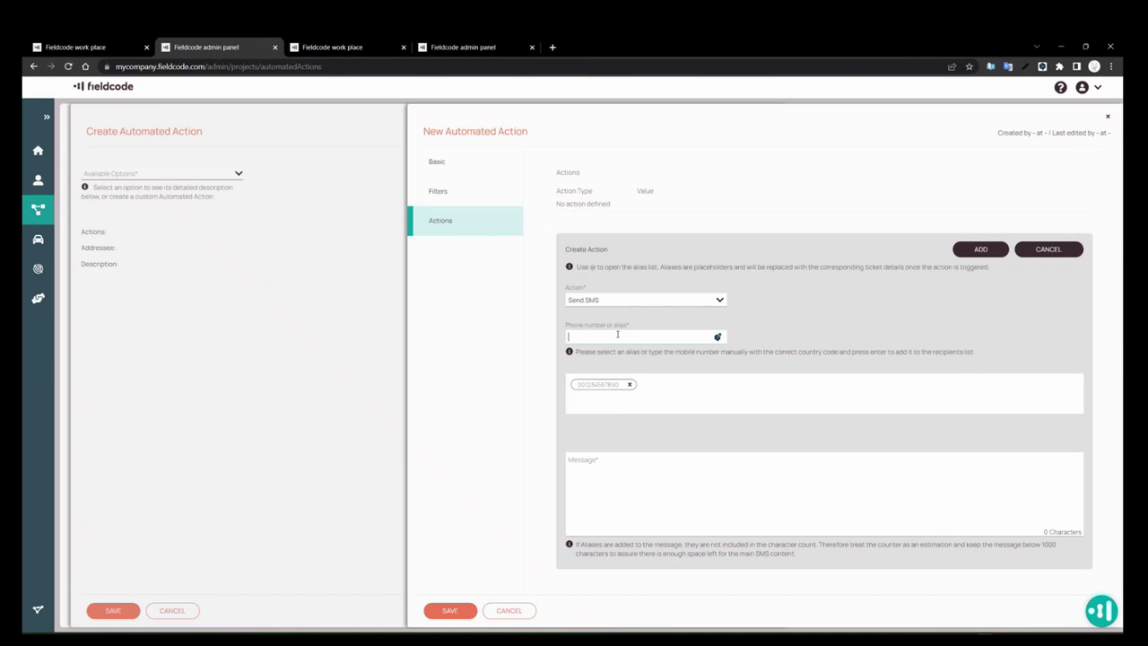
Enter the phone number again with the 00 prefix, copy it, and add it as a second SMS recipient
key("ctrl+v")
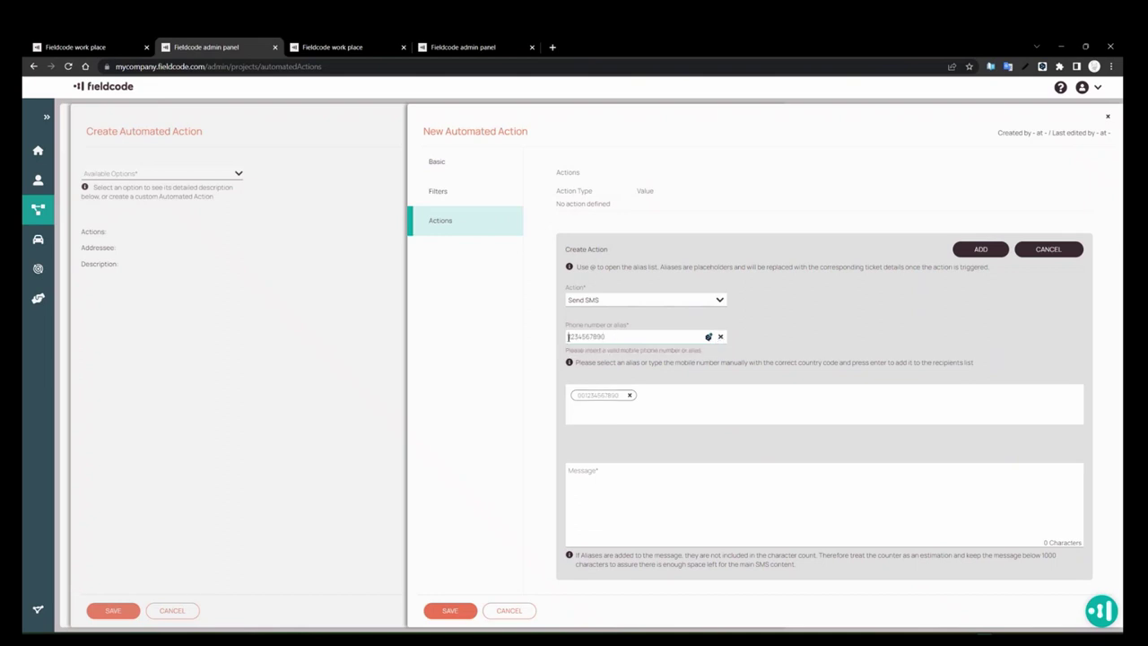
type("00")
left_click_drag(617, 336, 544, 332)
key("ctrl+c")
left_click(623, 333)
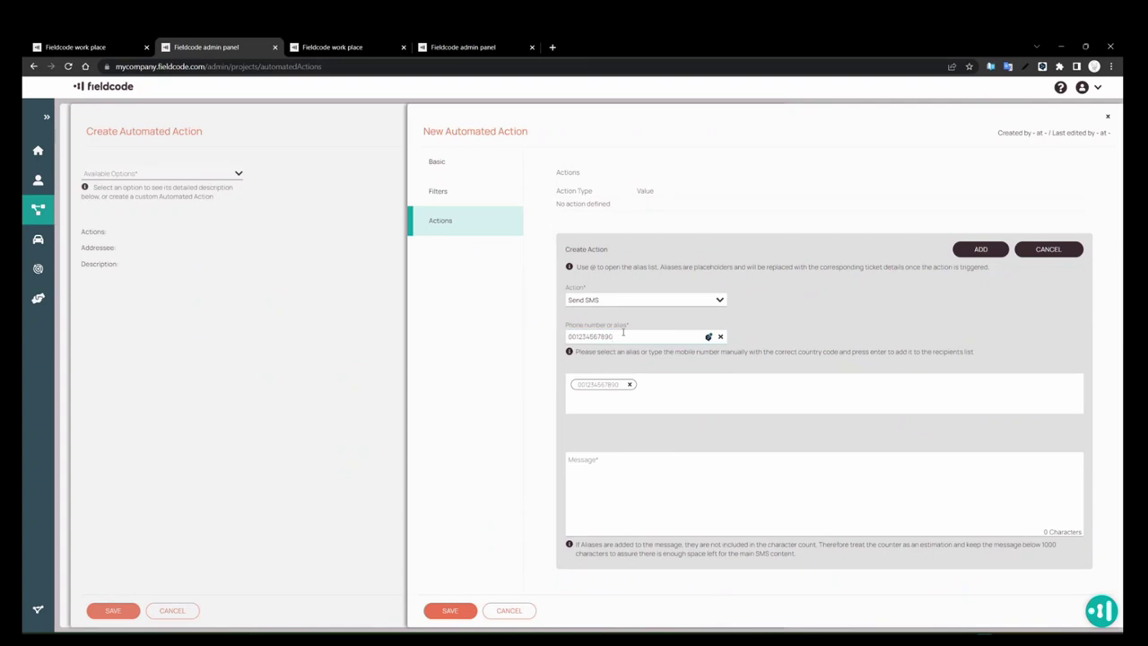
key("Return")
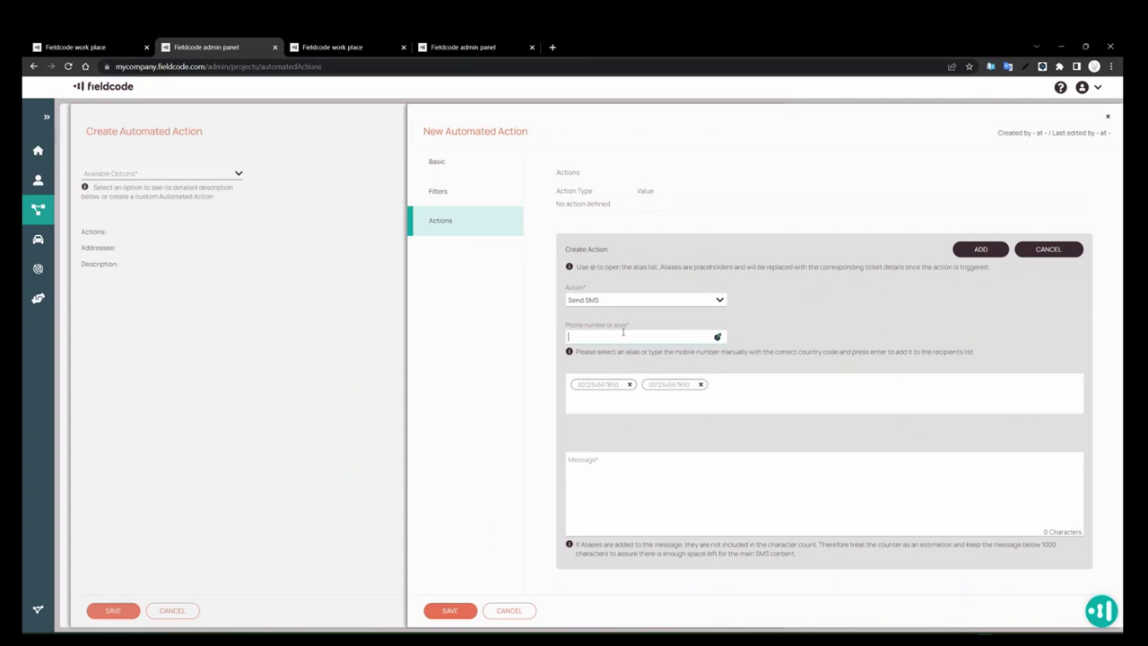
Add the copied phone number six more times to the SMS recipients list
key("ctrl+v")
key("Return")
key("ctrl+v")
key("Return")
key("ctrl+v")
key("Return")
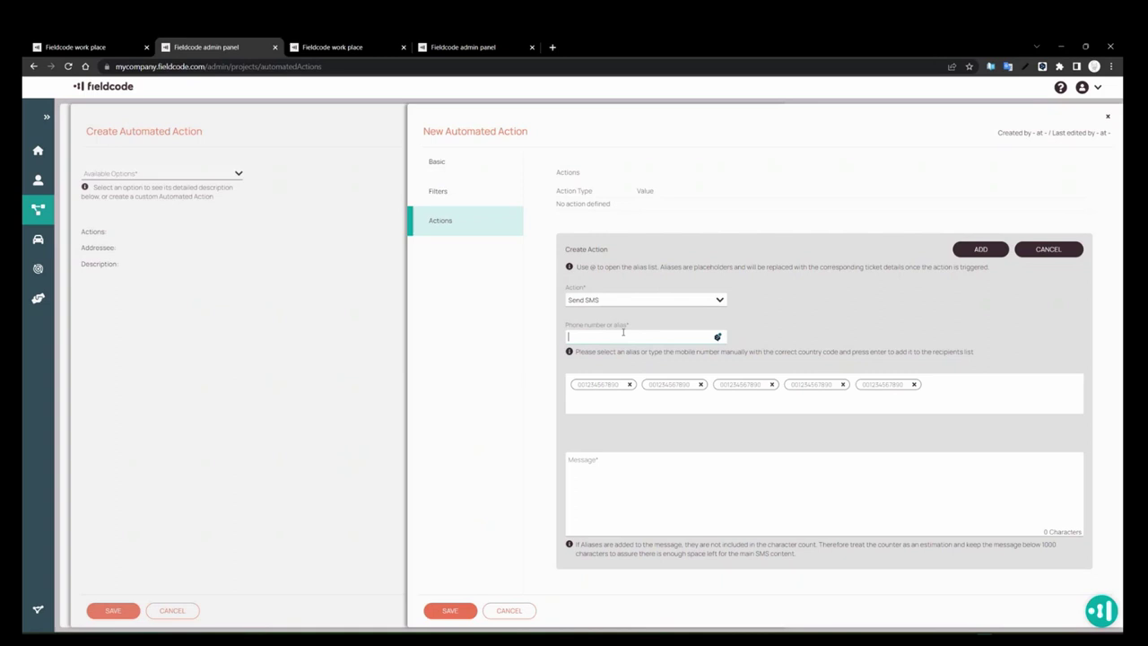
key("ctrl+v")
key("Return")
key("ctrl+v")
key("Return")
key("ctrl+v")
key("Return")
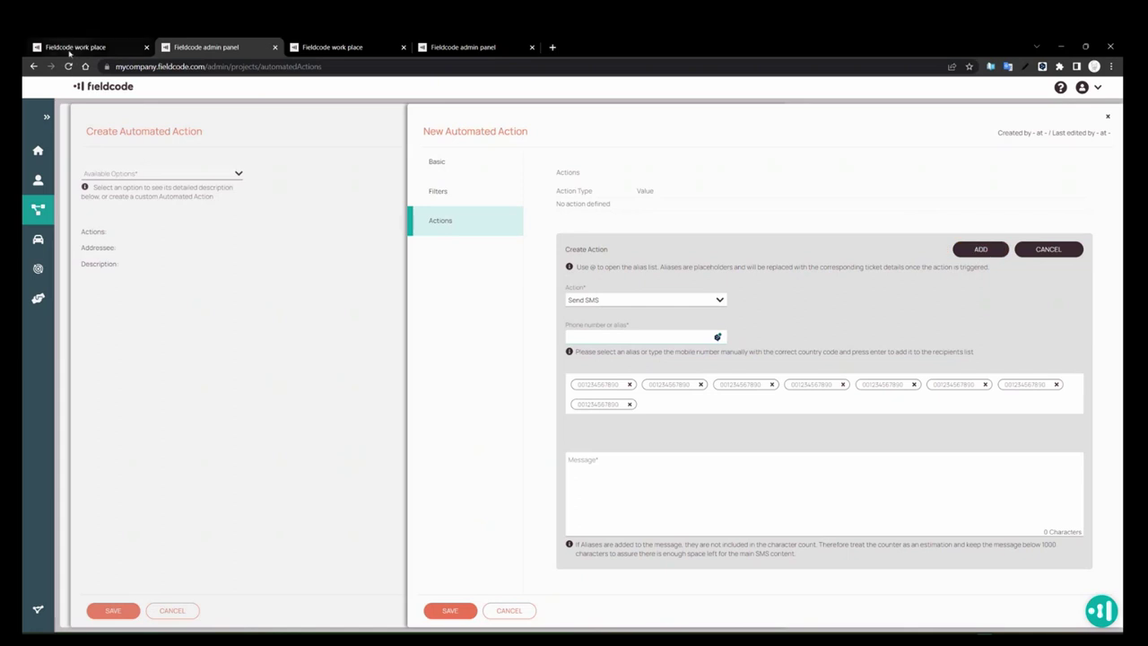
In the work place, view the customer availability dialog in ticket 31's scheduling form, and close both without saving
left_click(69, 49)
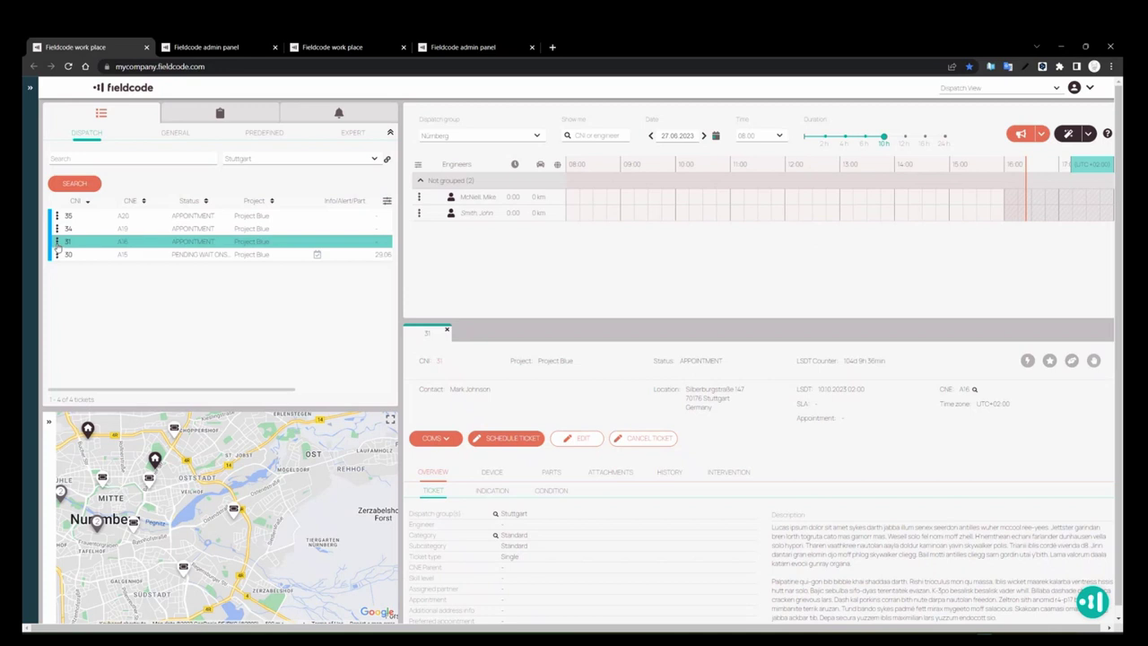
left_click(57, 244)
left_click(85, 272)
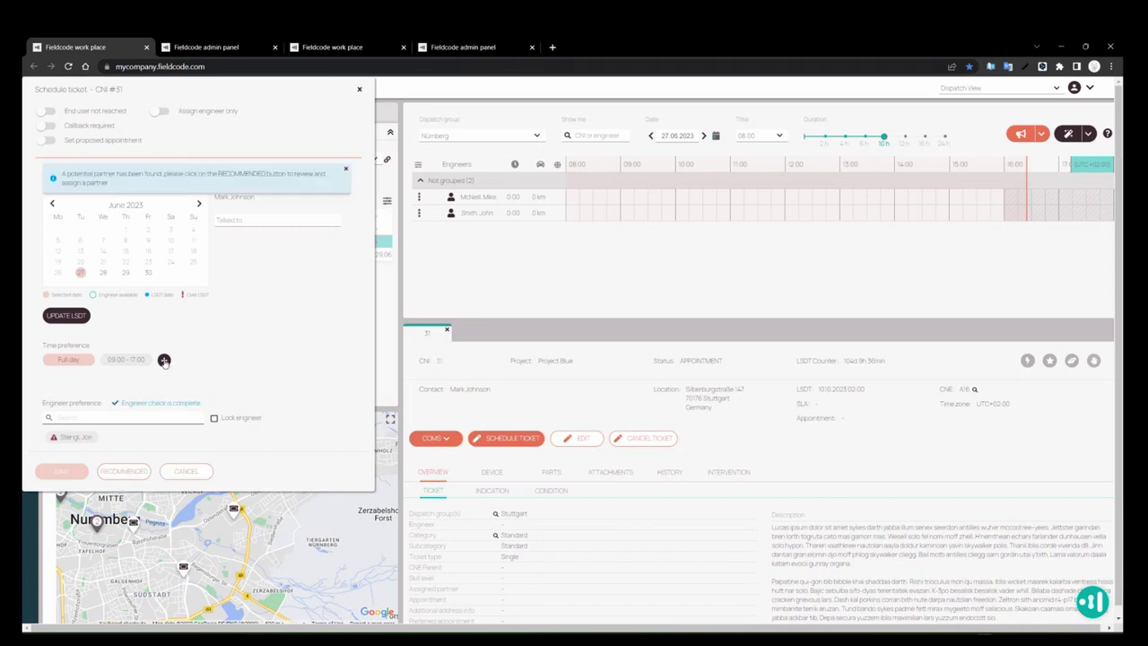
left_click(164, 361)
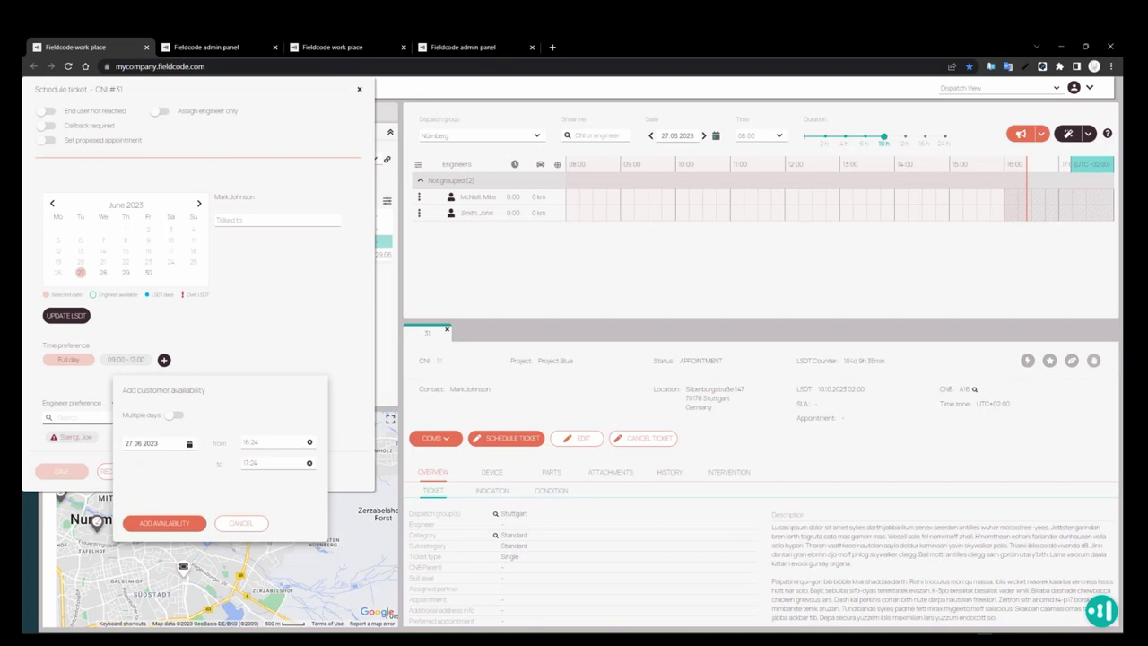
left_click(241, 523)
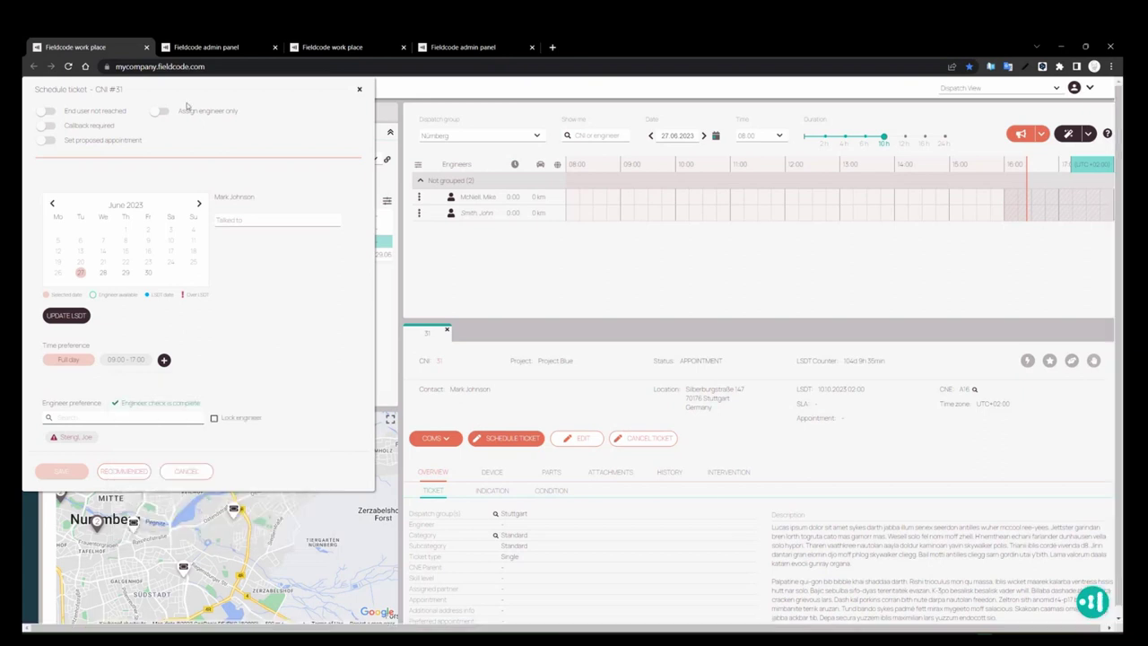
left_click(359, 92)
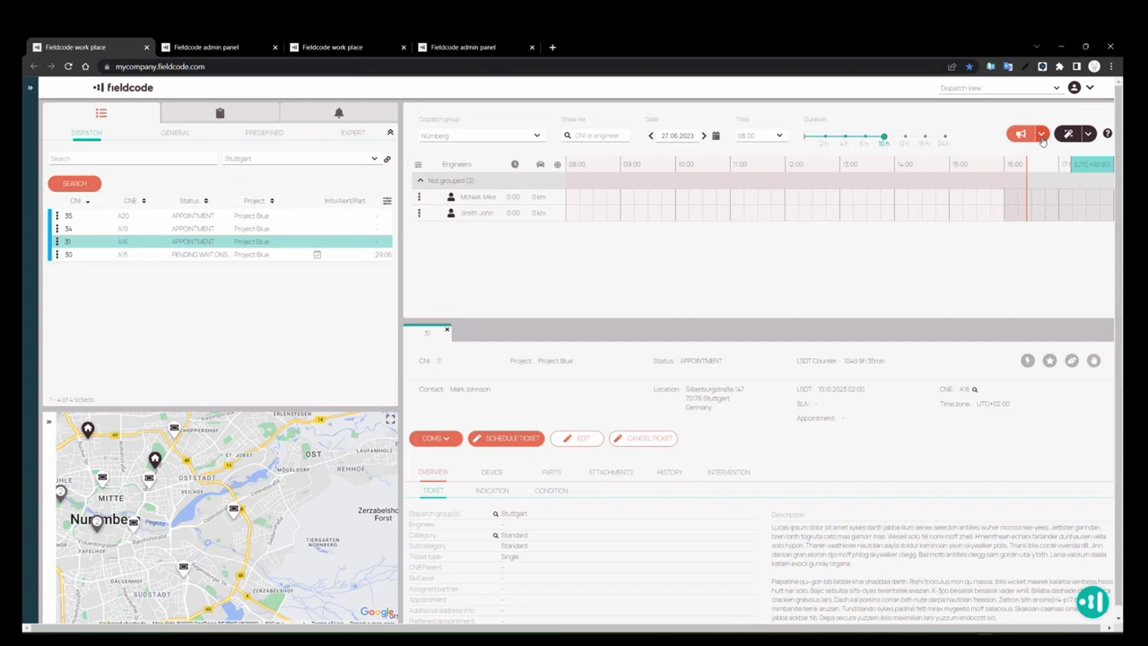
Set the timeline date to 28.06.2023 and link the map and timeline to the Stuttgart dispatch group
left_click(705, 136)
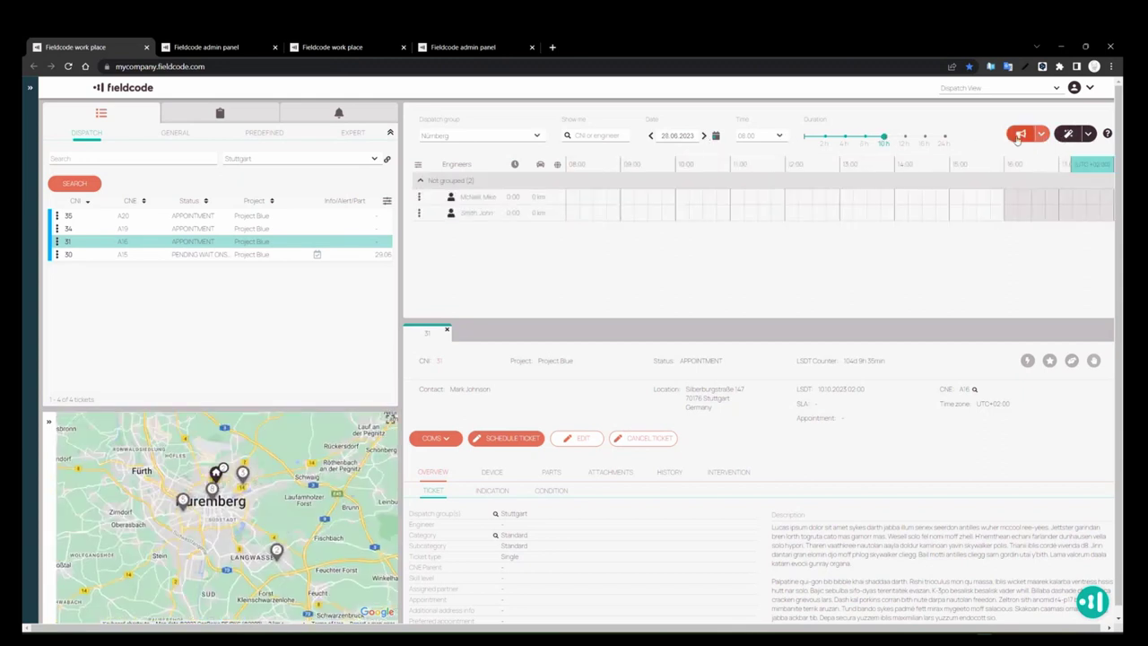
left_click(177, 133)
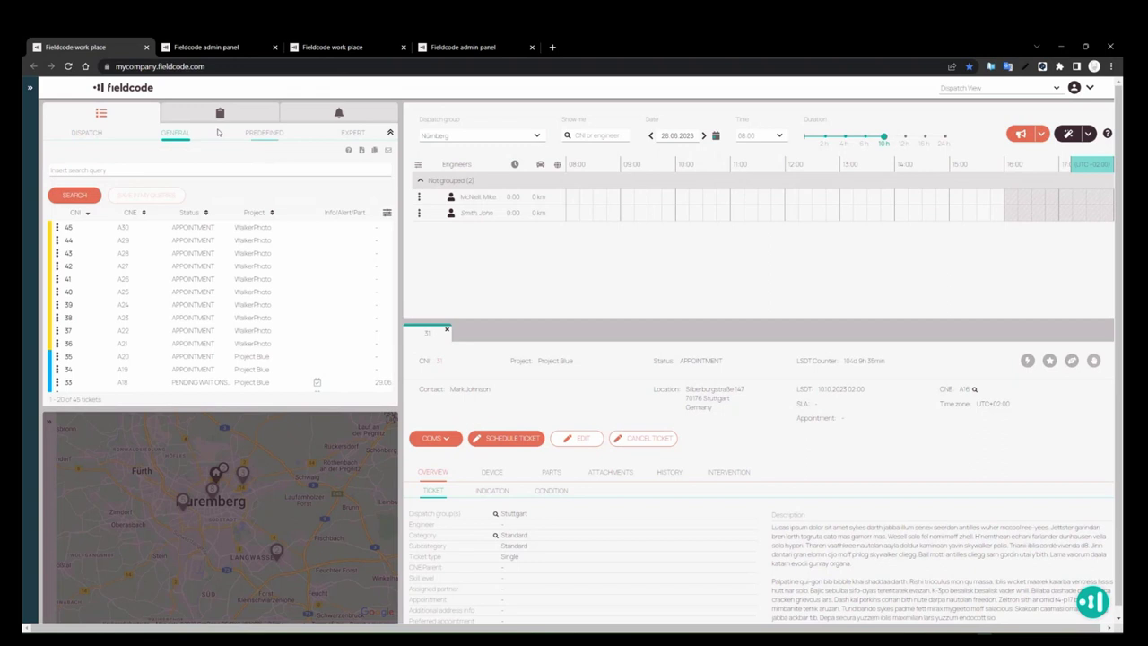
left_click(88, 133)
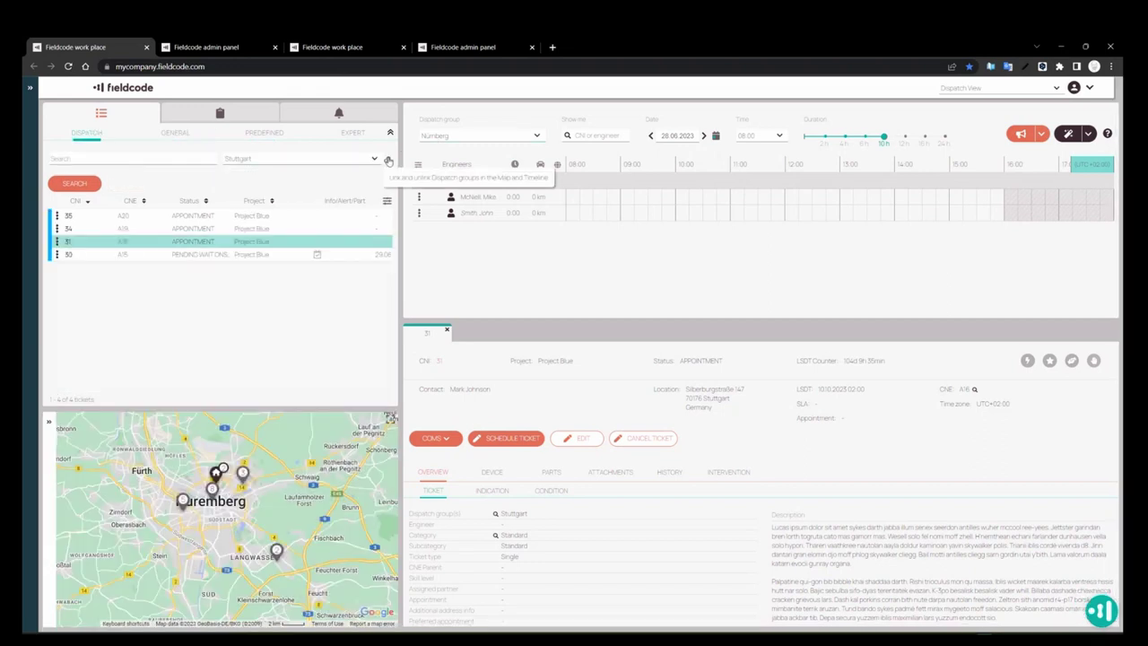
left_click(389, 160)
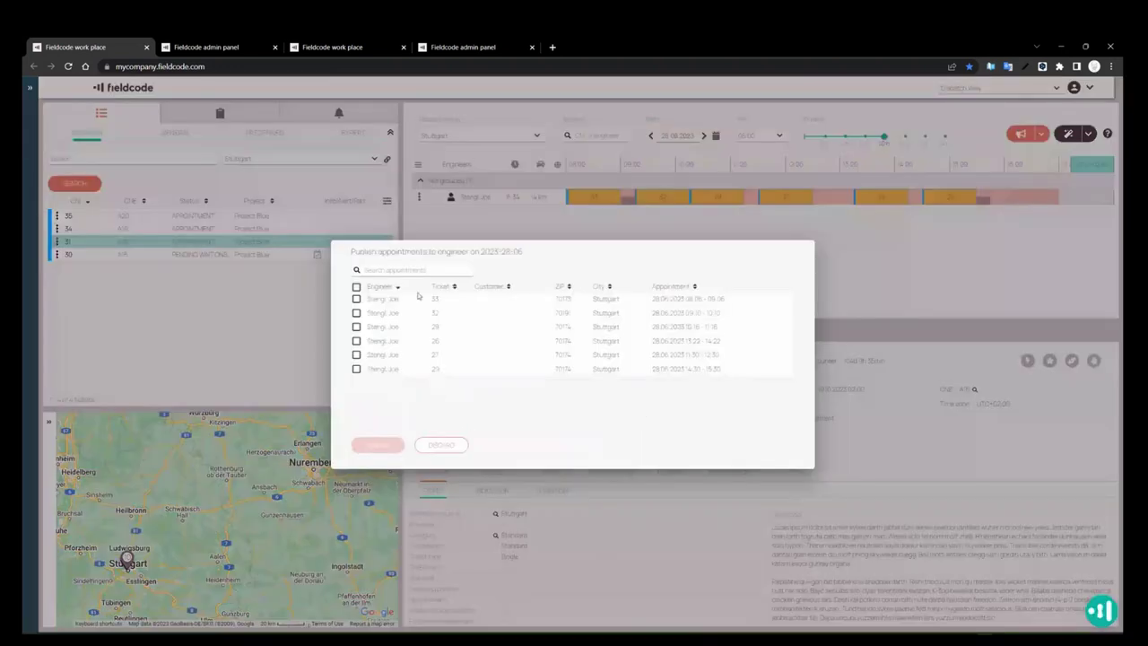
Search the engineer's appointments to publish for 10, change the search term, and discard the publishing dialog
left_click(410, 269)
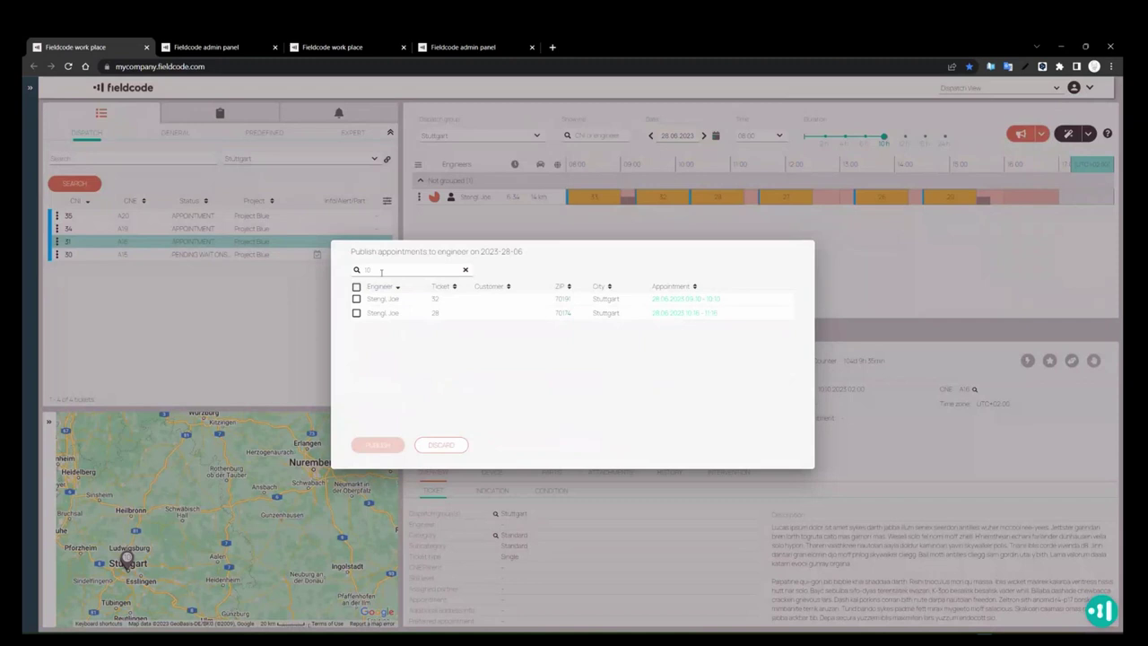
left_click_drag(372, 269, 339, 262)
key("BackSpace")
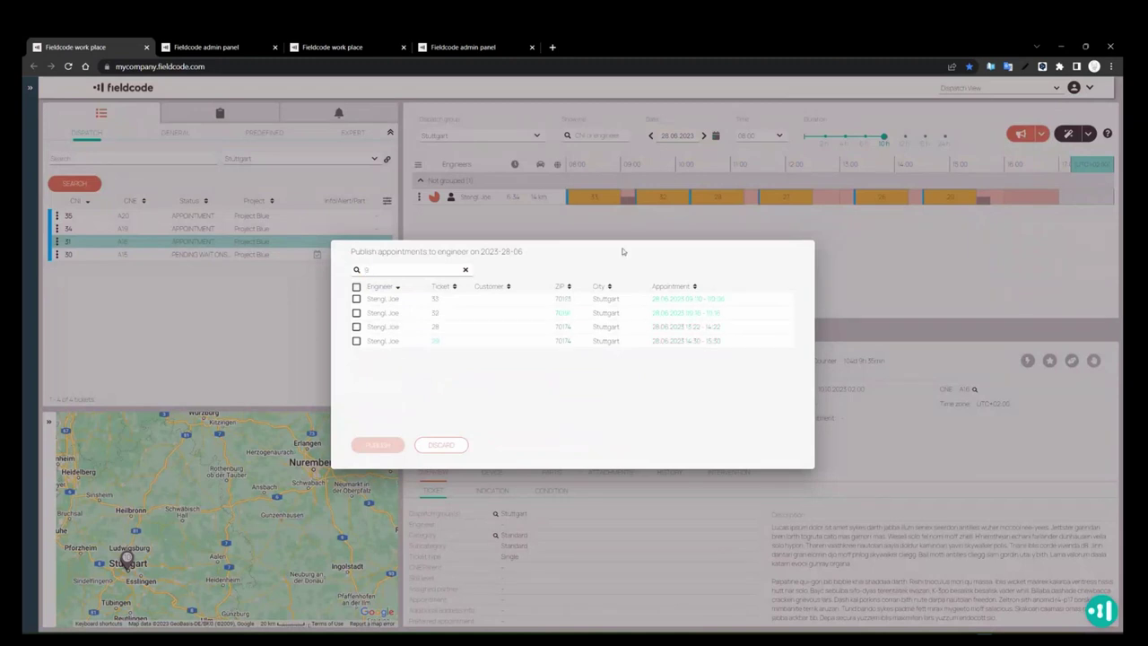
left_click(461, 444)
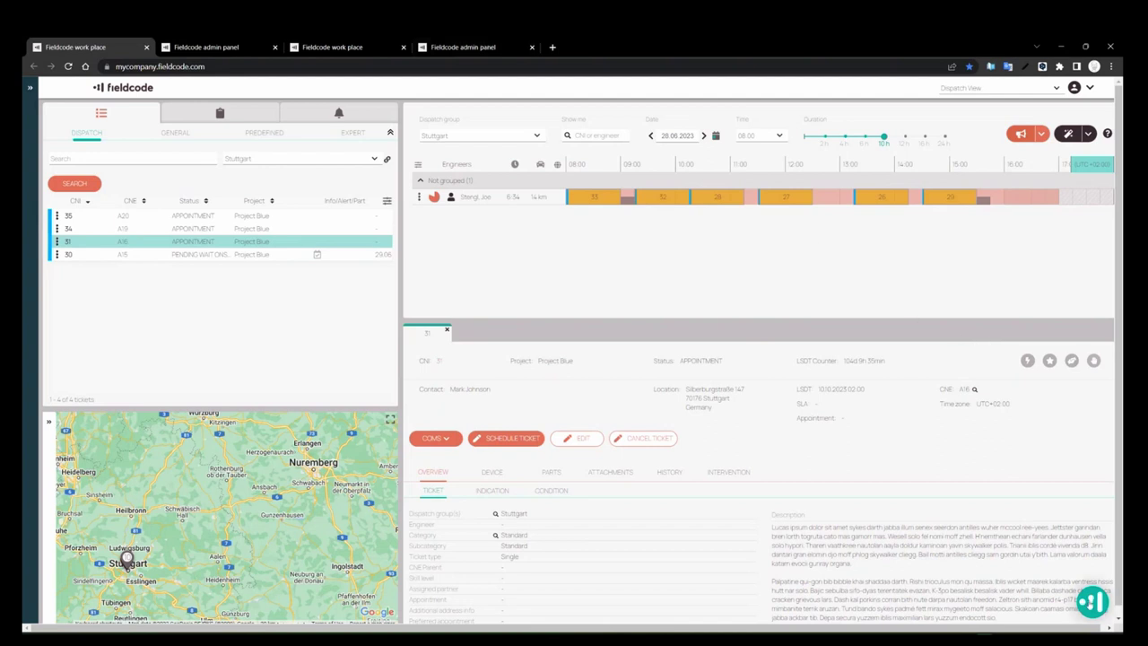
Open the Fieldcode Manual from the support panel, read the planned July 2023 release notes, and close the manual
left_click(1092, 602)
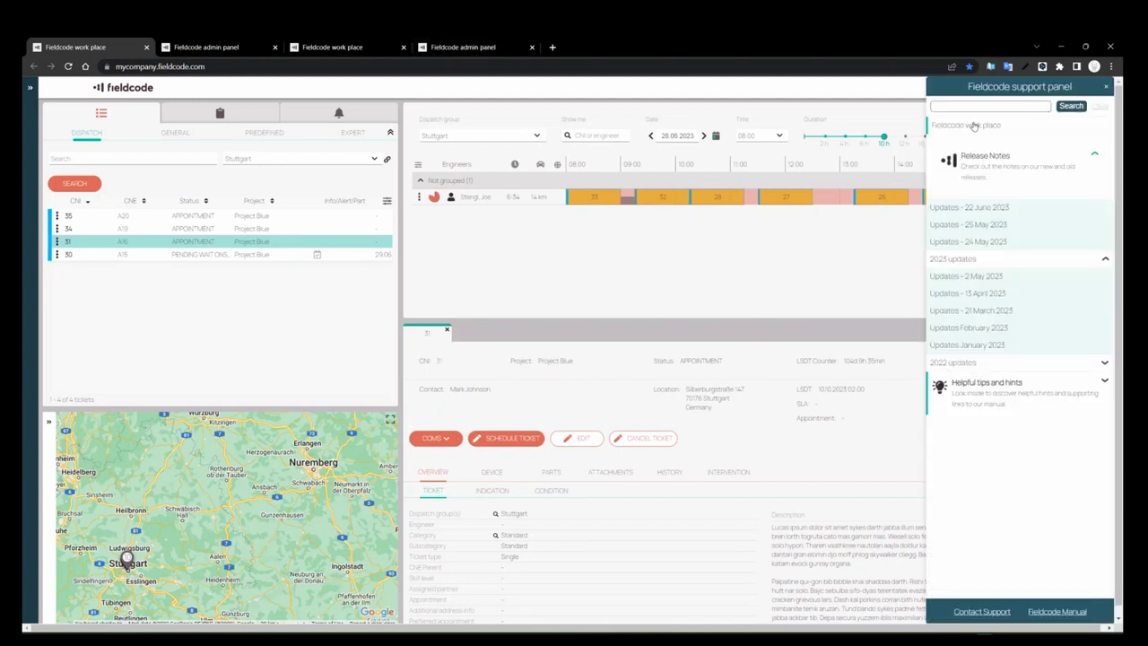
left_click(1059, 612)
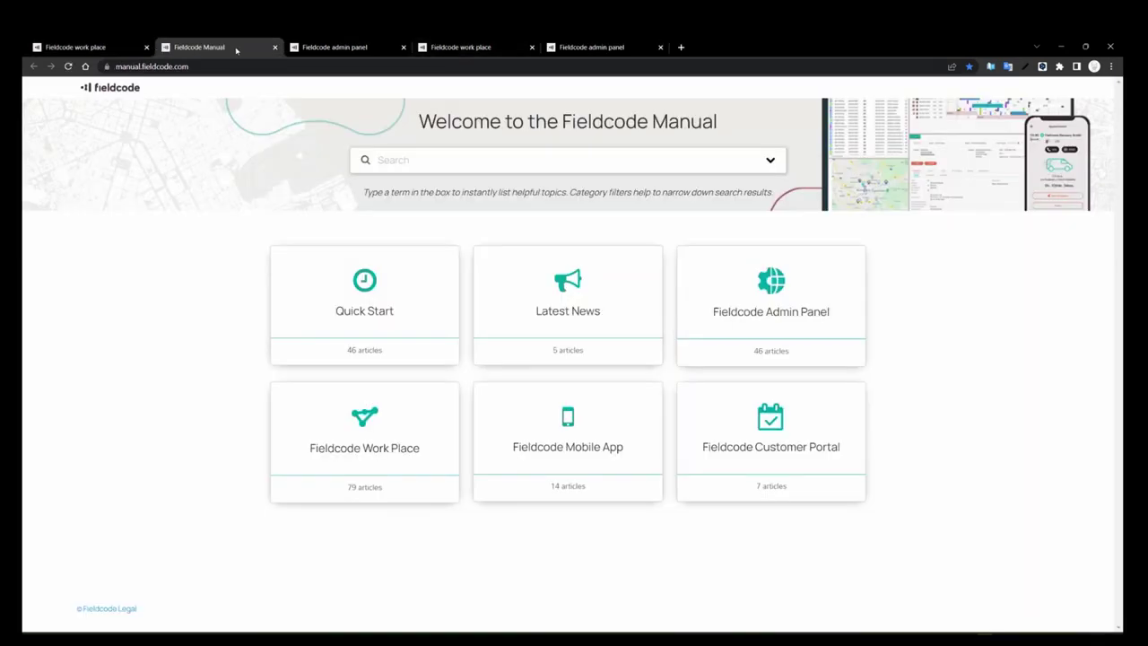
left_click(568, 296)
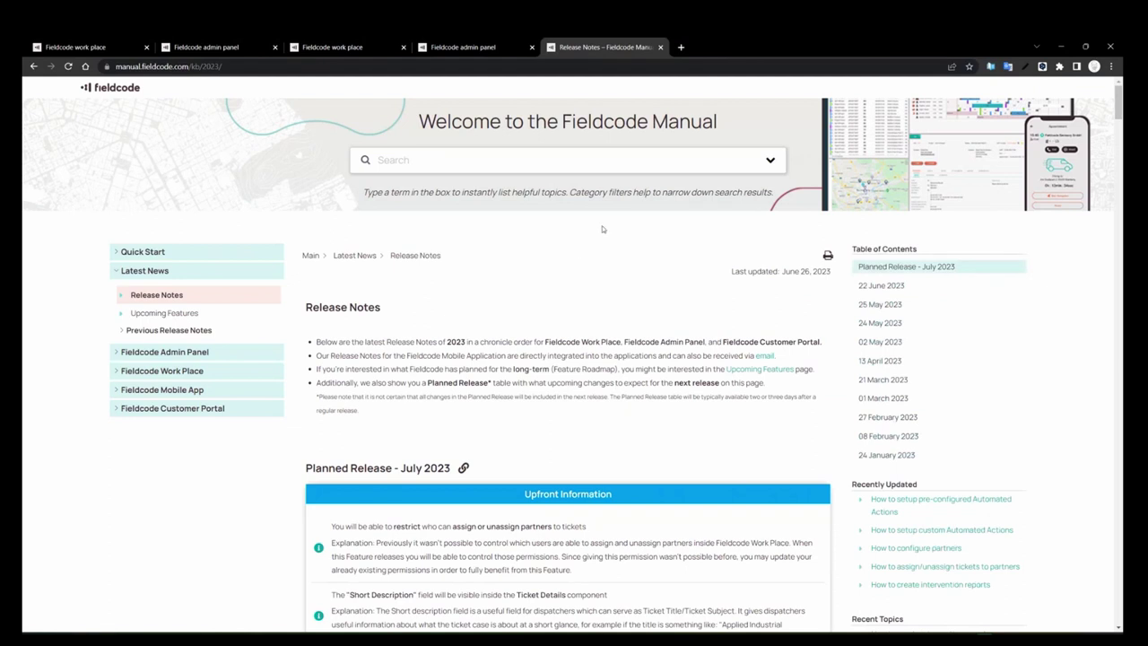
scroll(602, 229, "down", 1)
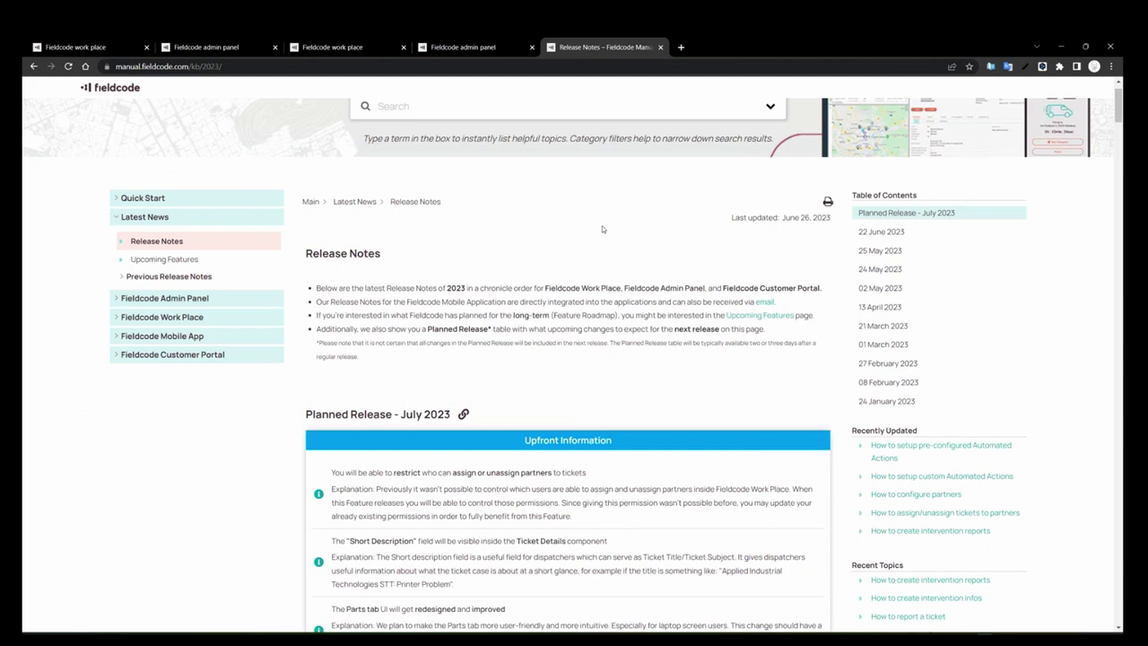
scroll(602, 228, "down", 3)
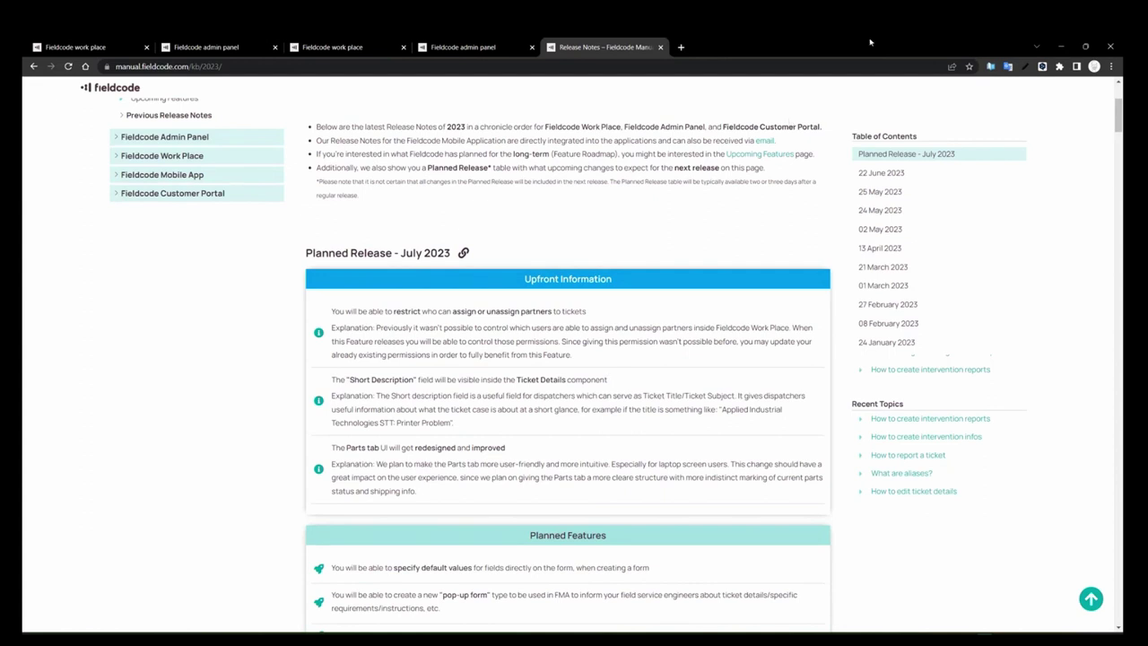
left_click(660, 47)
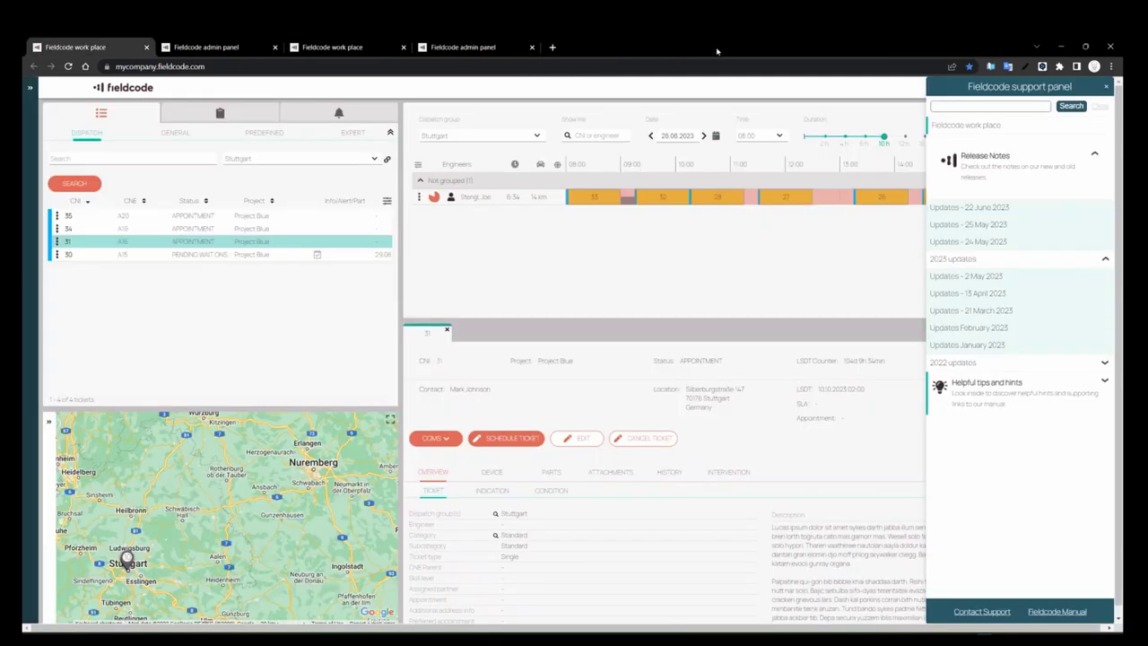